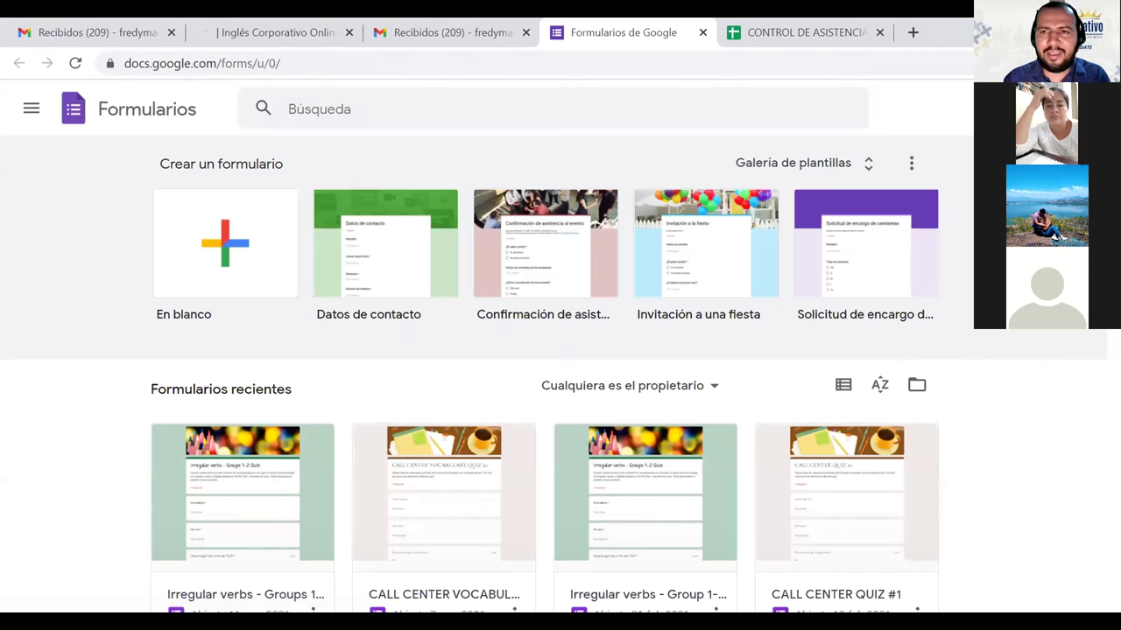
Step: Look through the templates and recent forms, and create a new blank form
{"action": "scroll", "coordinate": [560, 382], "scroll_direction": "down", "scroll_amount": 1}
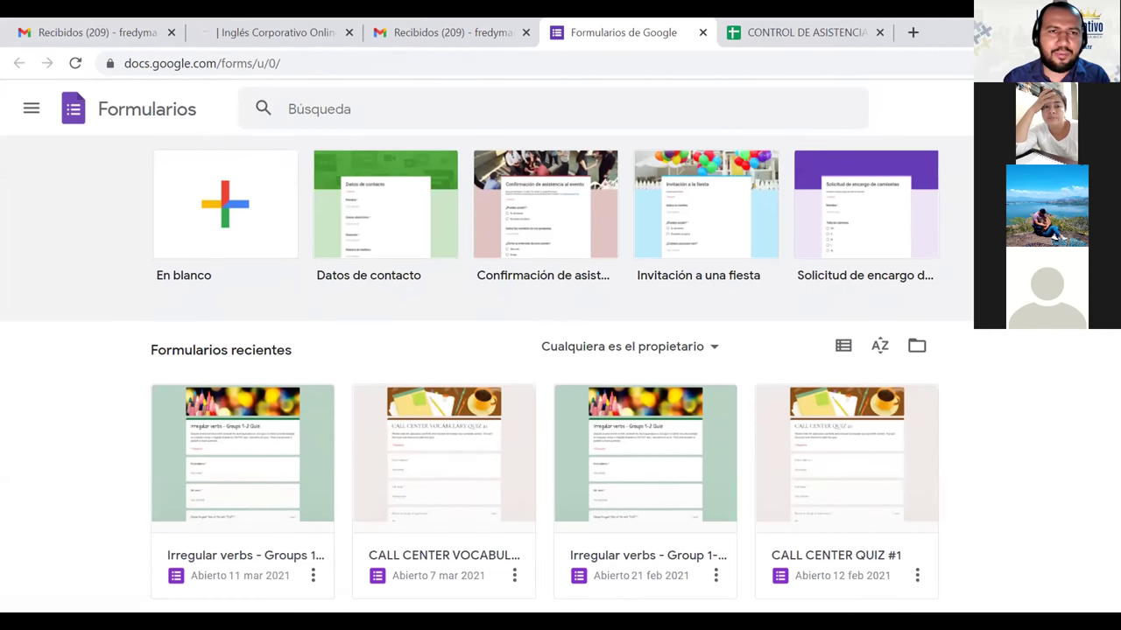
{"action": "scroll", "coordinate": [560, 377], "scroll_direction": "up", "scroll_amount": 1}
{"action": "scroll", "coordinate": [561, 377], "scroll_direction": "down", "scroll_amount": 3}
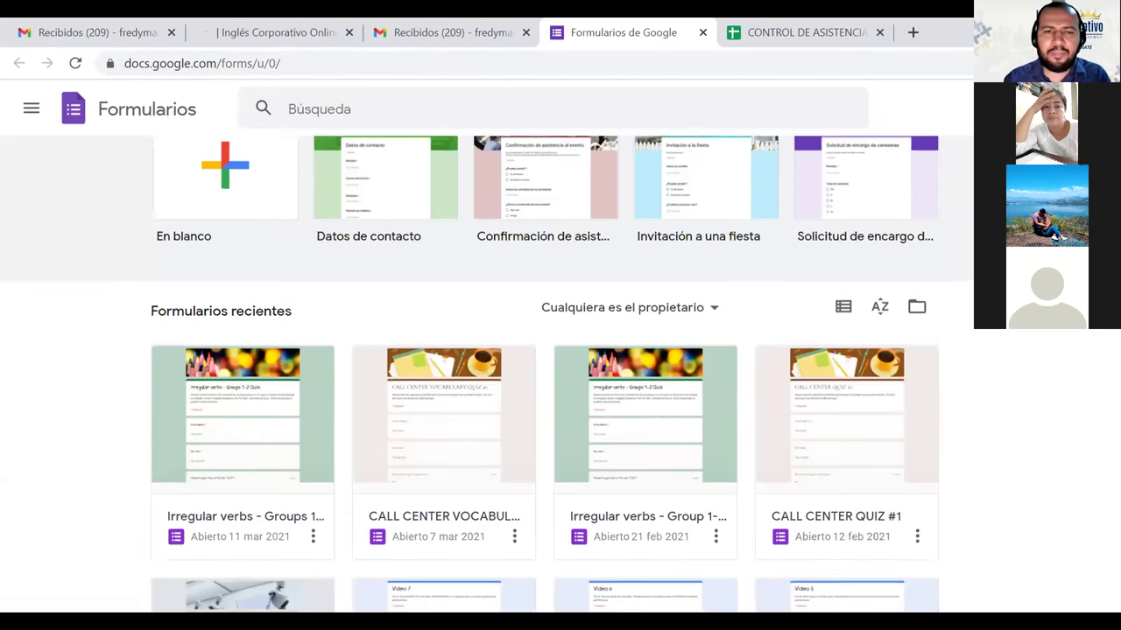
{"action": "scroll", "coordinate": [355, 239], "scroll_direction": "up", "scroll_amount": 3}
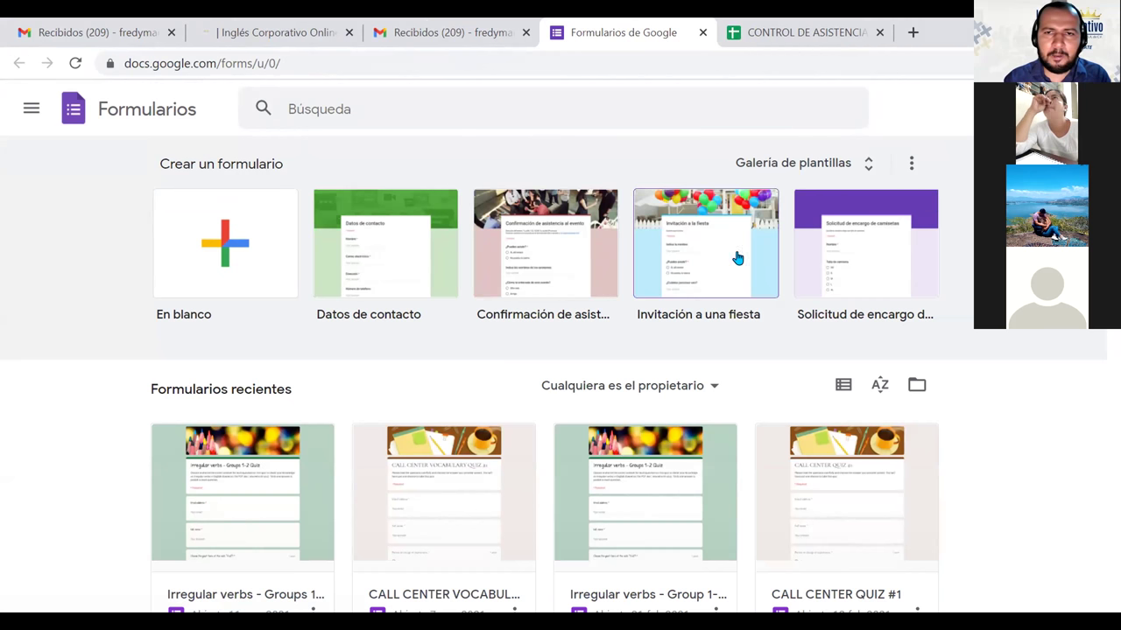
{"action": "left_click", "coordinate": [239, 252]}
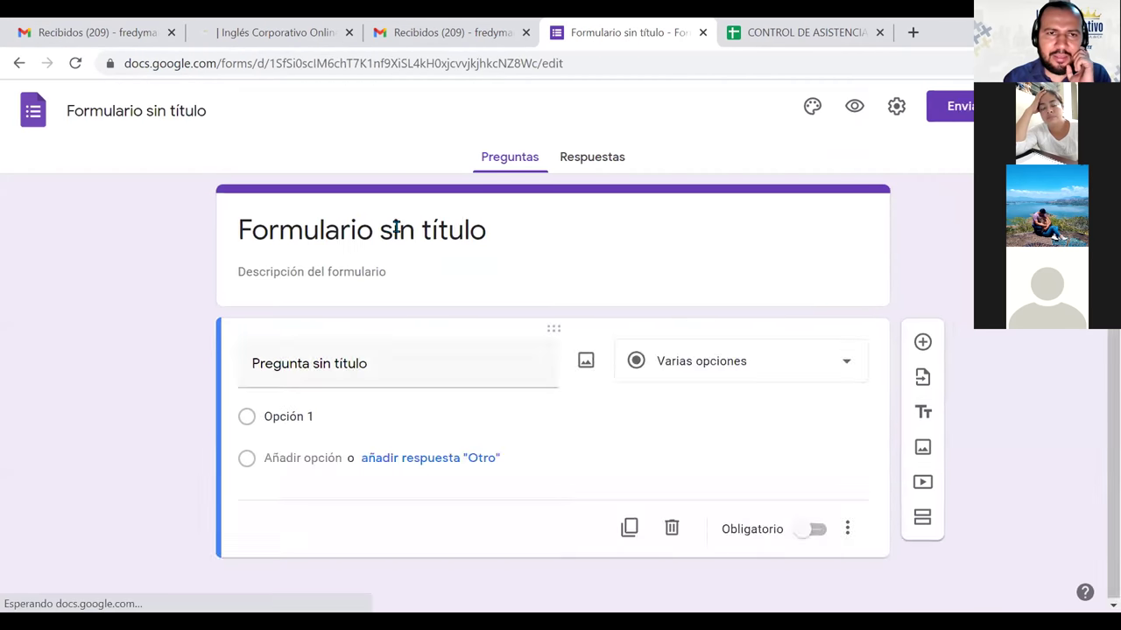
Step: Replace the form's title with "Sunshine company"
{"action": "left_click", "coordinate": [394, 229]}
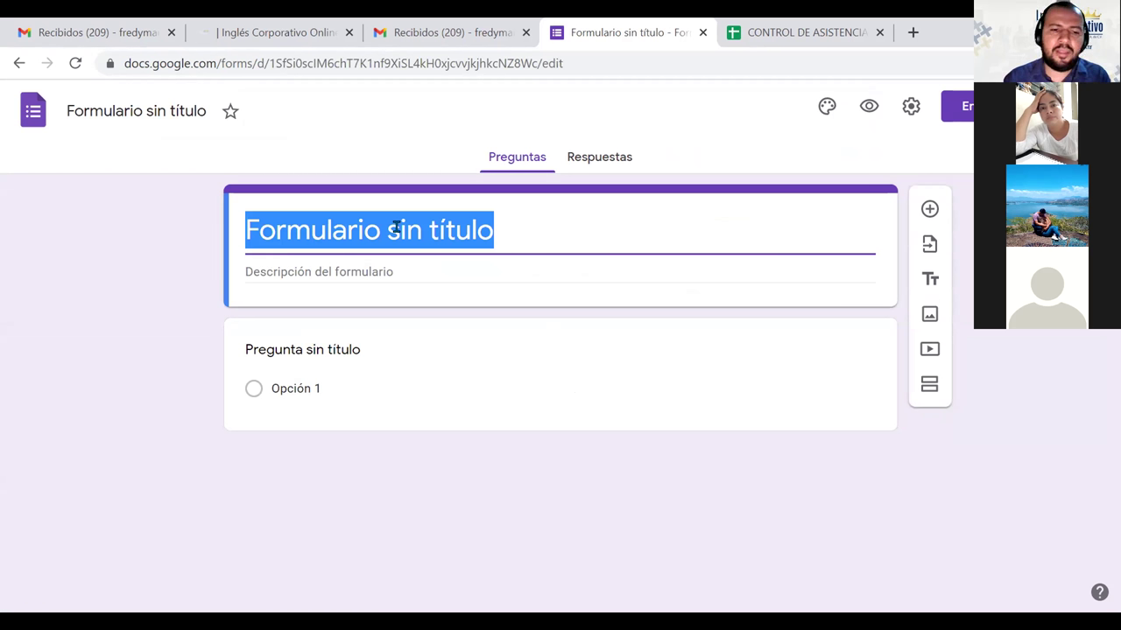
{"action": "type", "text": "Sunshine"}
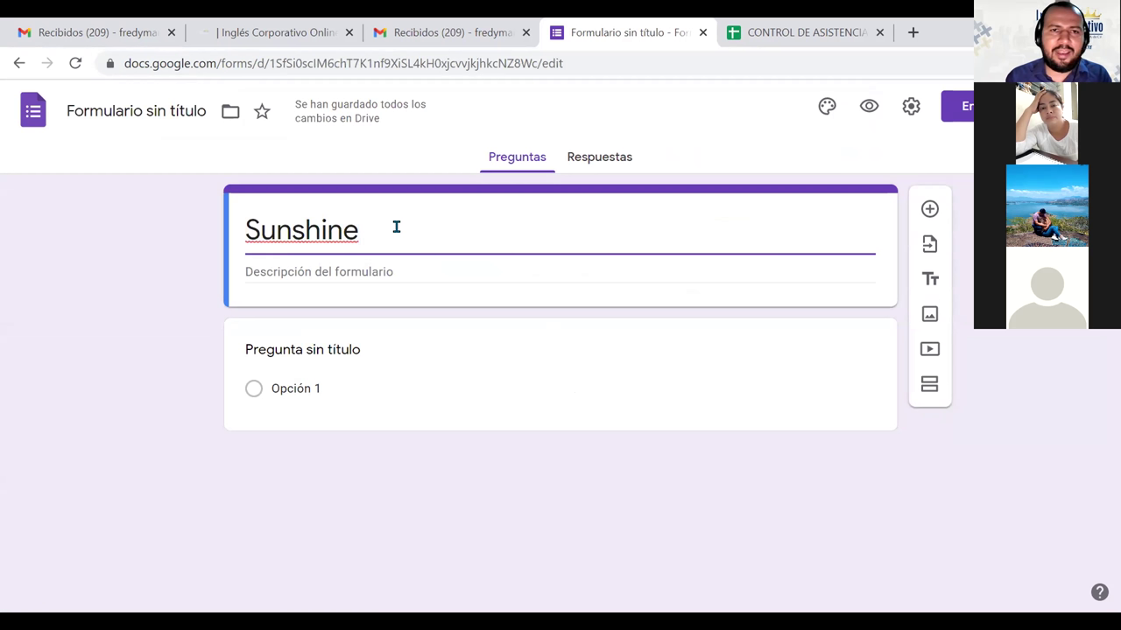
{"action": "type", "text": "company"}
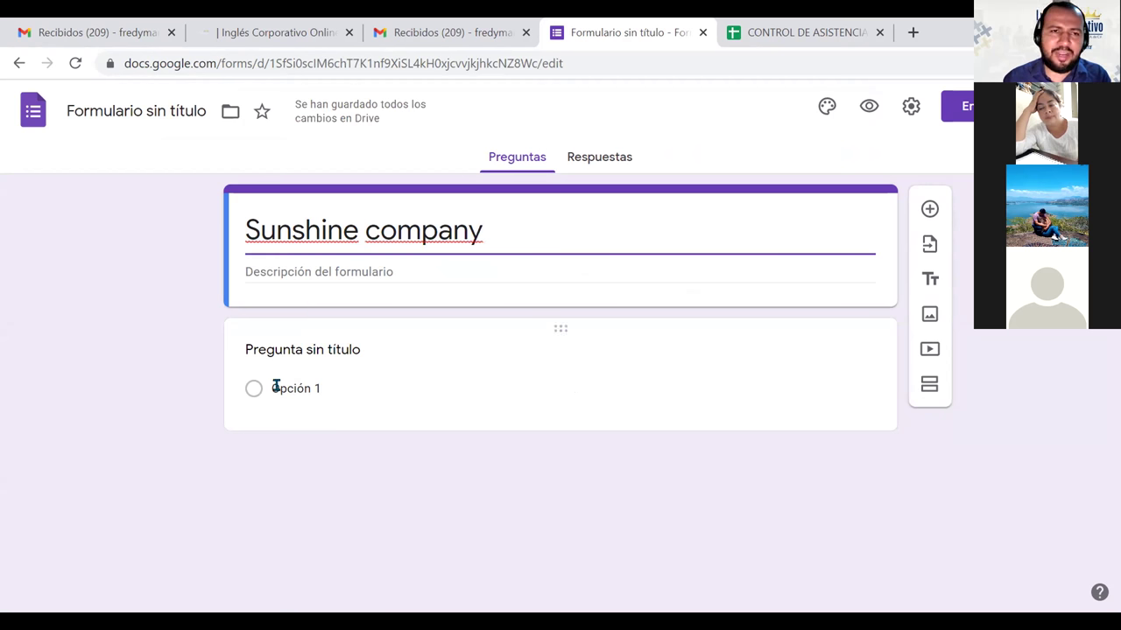
Step: Set the untitled question's type to Desplegable and clear the text of its first option
{"action": "left_click", "coordinate": [313, 350]}
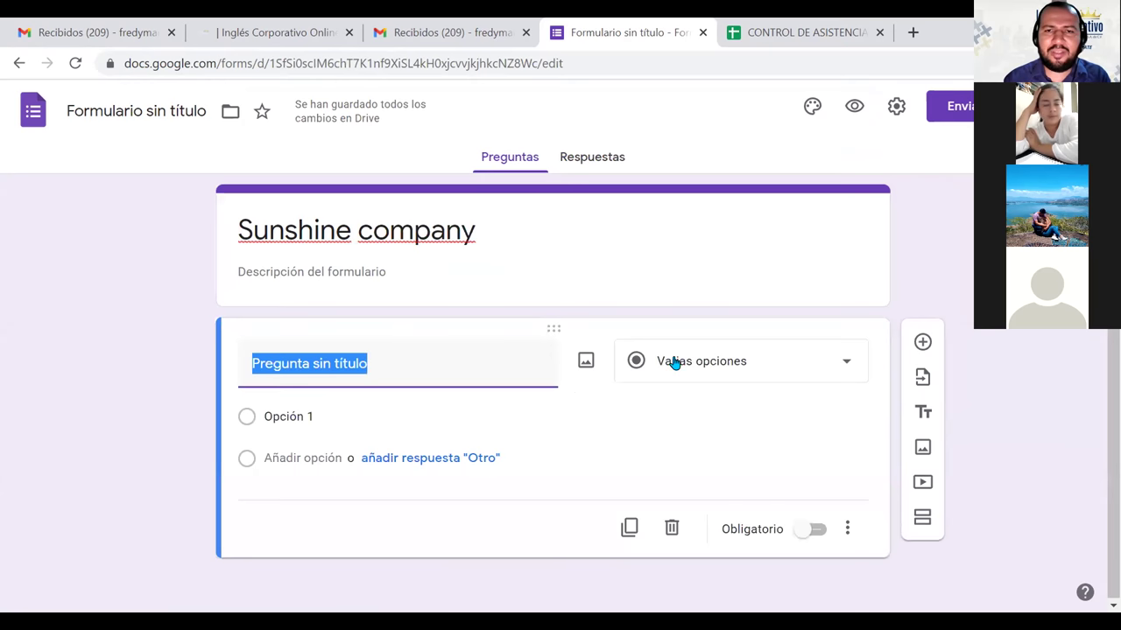
{"action": "left_click", "coordinate": [710, 363]}
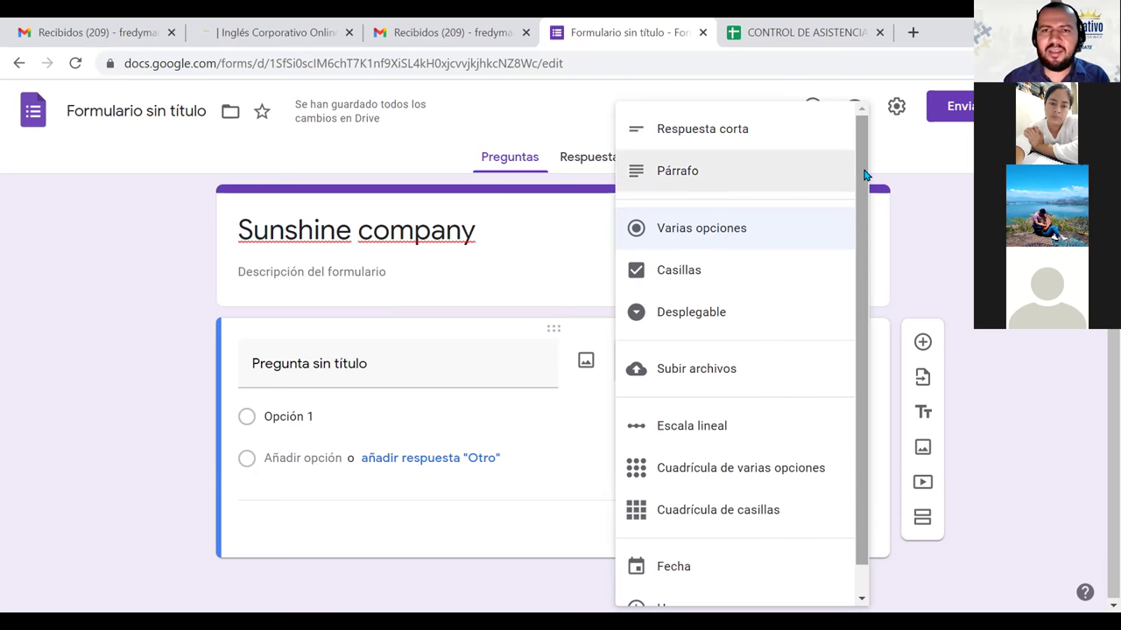
{"action": "scroll", "coordinate": [863, 175], "scroll_direction": "down", "scroll_amount": 1}
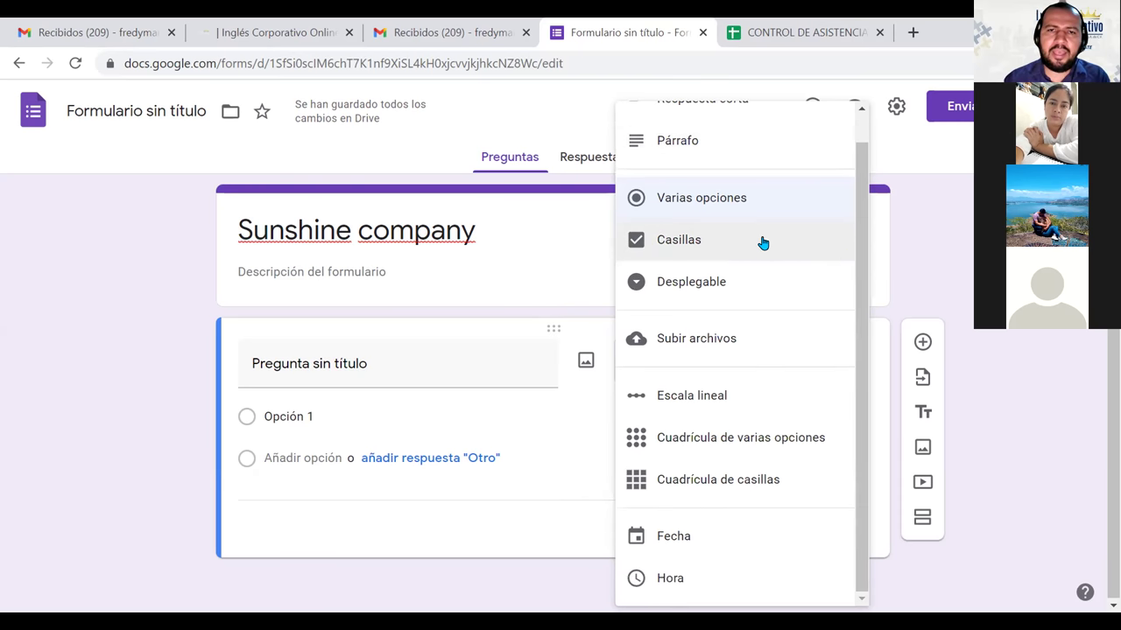
{"action": "left_click", "coordinate": [644, 285]}
{"action": "left_click", "coordinate": [691, 365]}
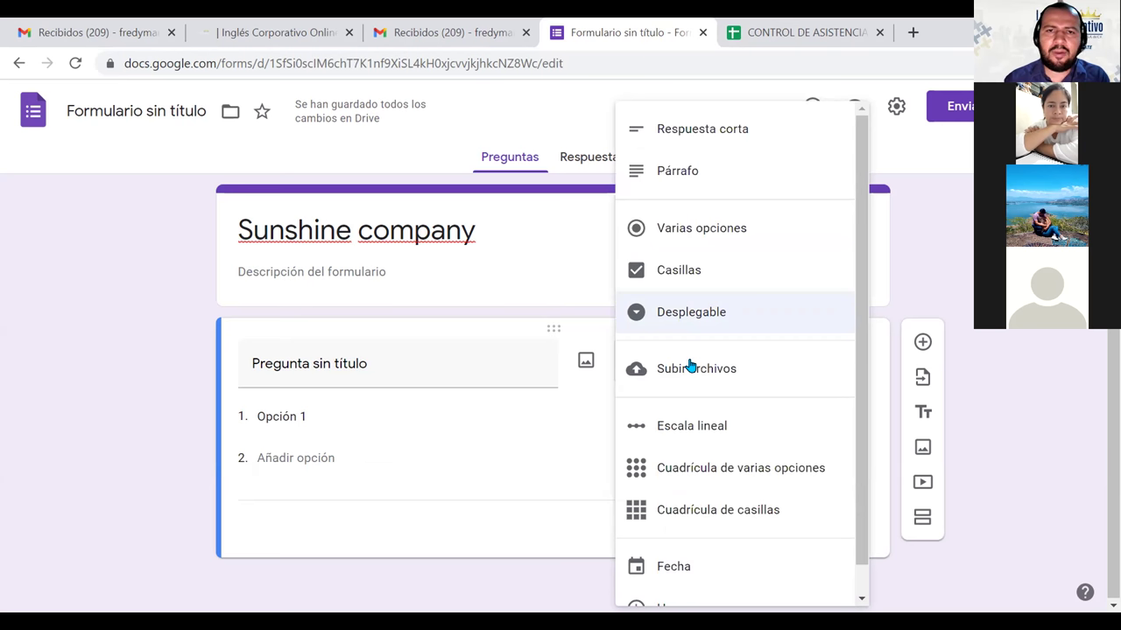
{"action": "left_click", "coordinate": [589, 398]}
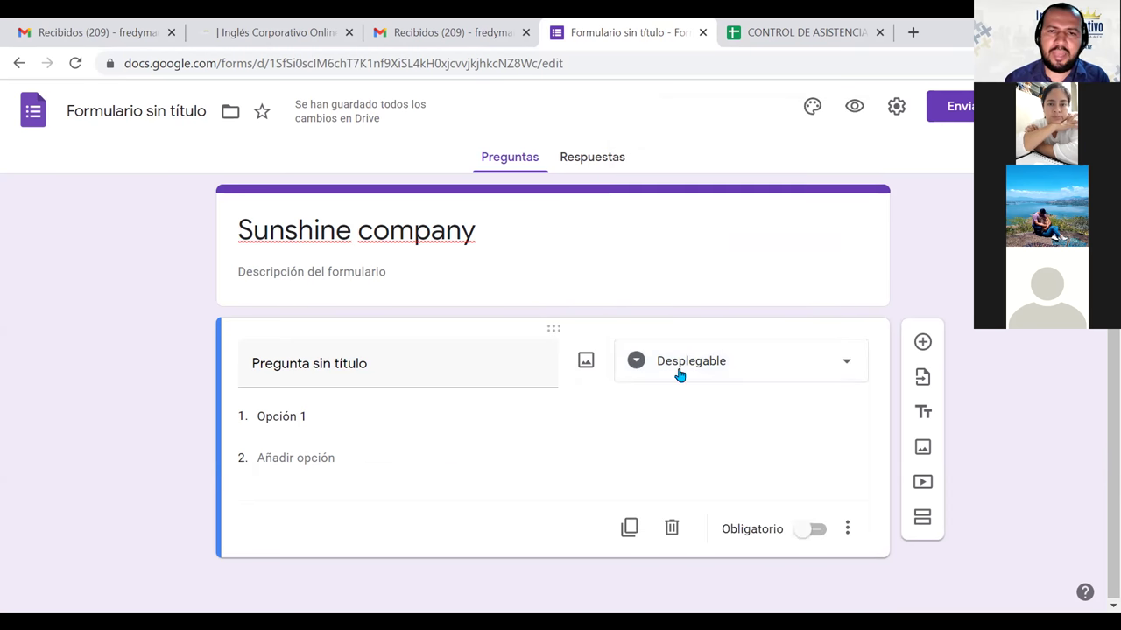
{"action": "left_click", "coordinate": [439, 416]}
{"action": "key", "text": "BackSpace"}
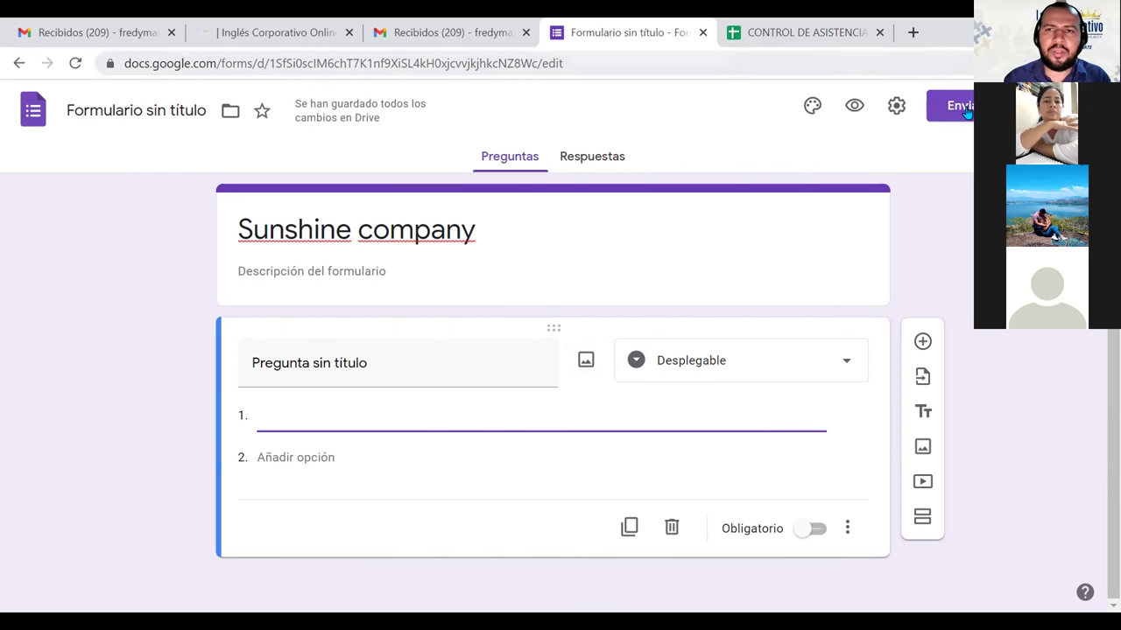
Step: Review the form's General, Presentación and Cuestionarios settings, try the limit of 1 response, and leave without saving
{"action": "left_click", "coordinate": [902, 107]}
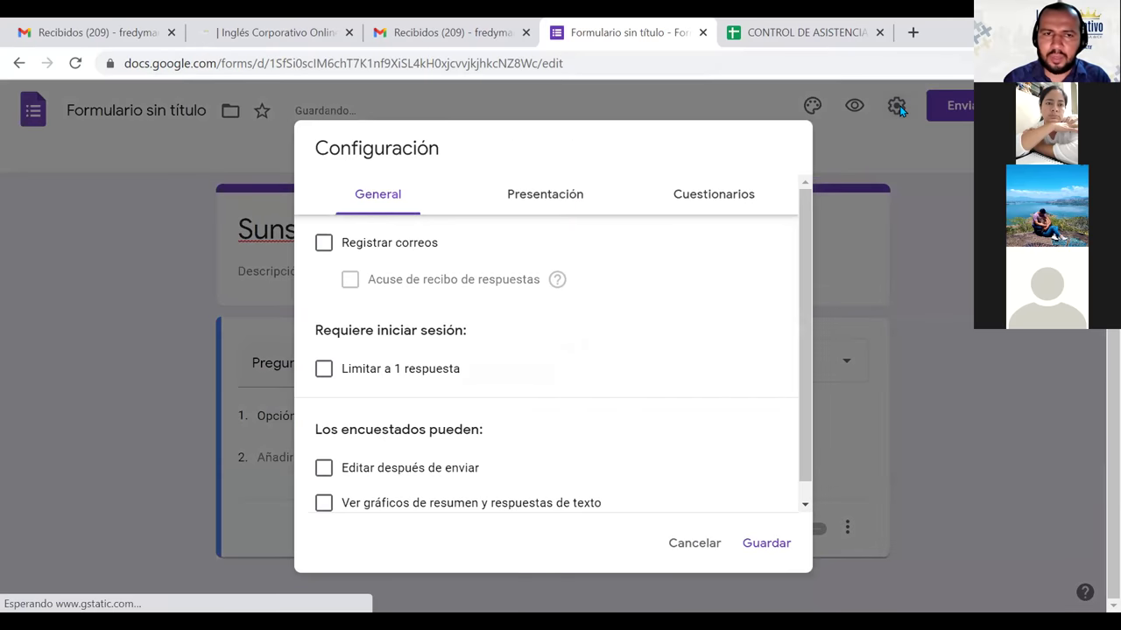
{"action": "scroll", "coordinate": [792, 297], "scroll_direction": "down", "scroll_amount": 1}
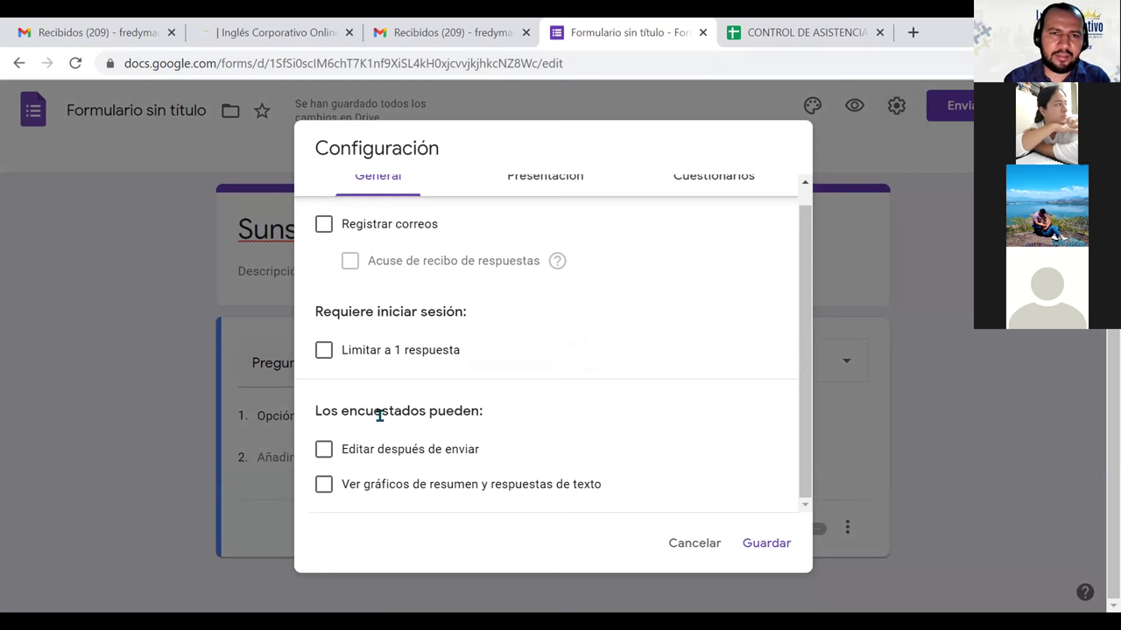
{"action": "left_click", "coordinate": [323, 351]}
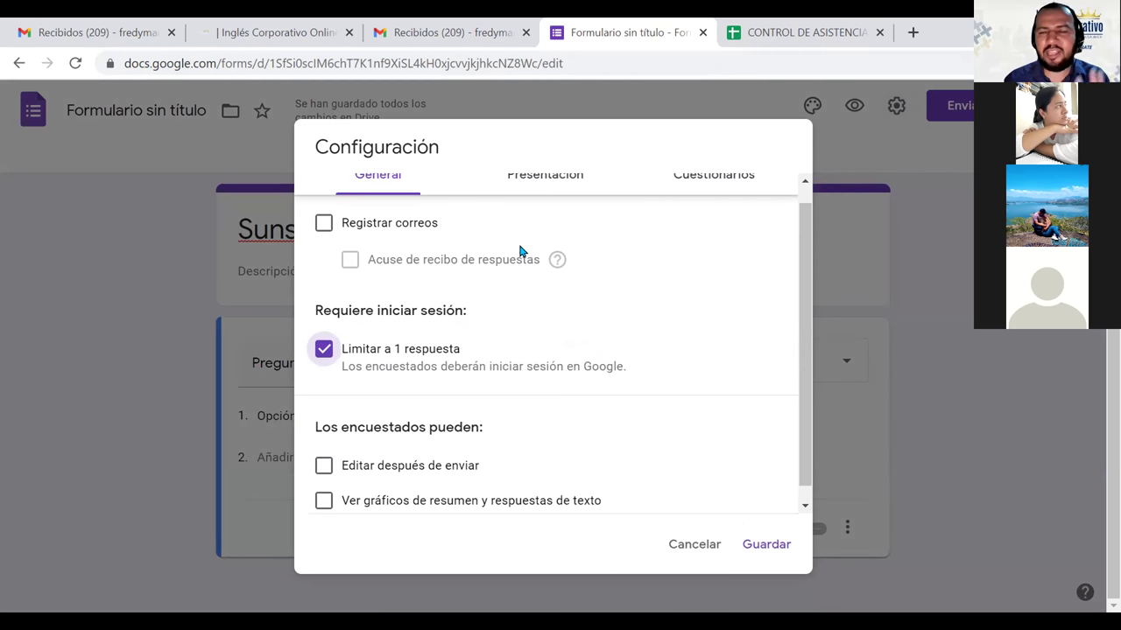
{"action": "left_click_drag", "start_coordinate": [805, 325], "coordinate": [809, 295]}
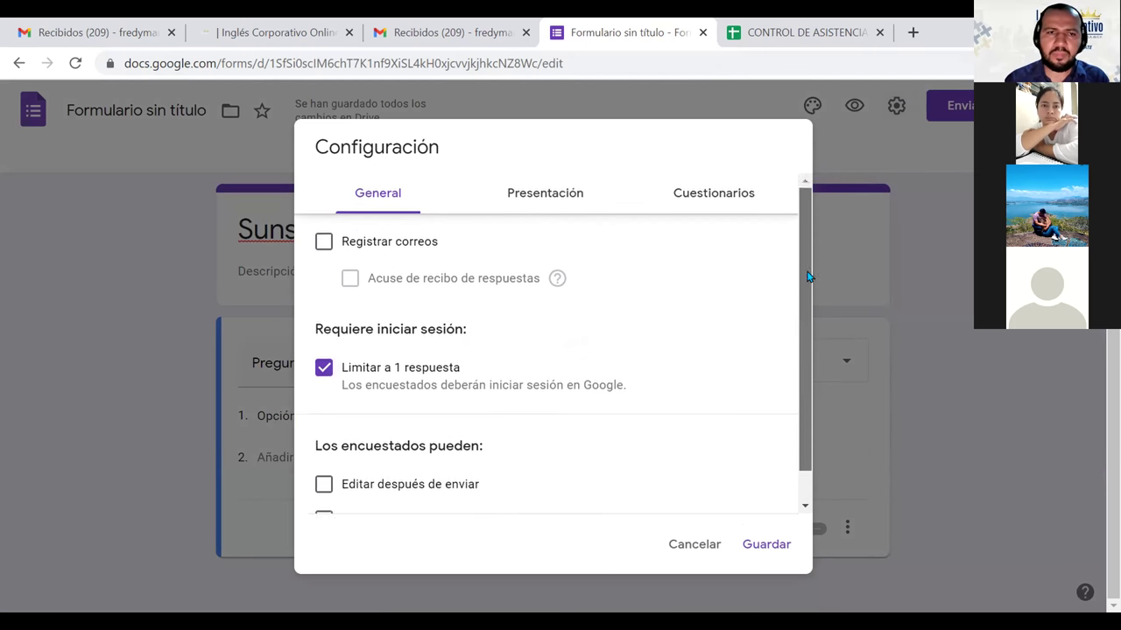
{"action": "left_click", "coordinate": [545, 193]}
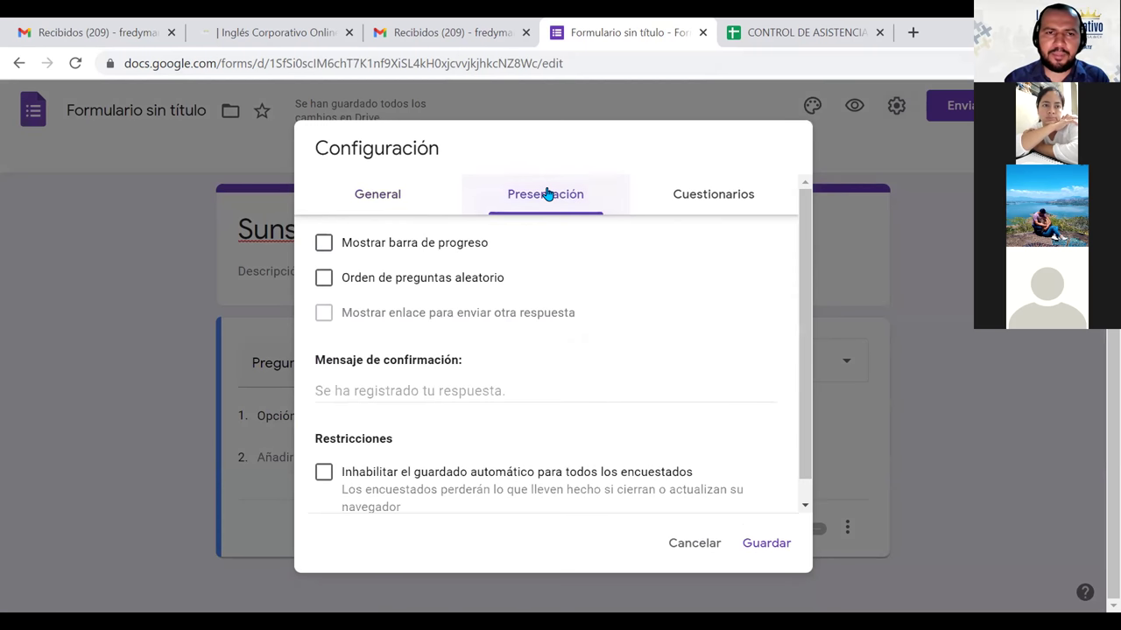
{"action": "left_click", "coordinate": [709, 199]}
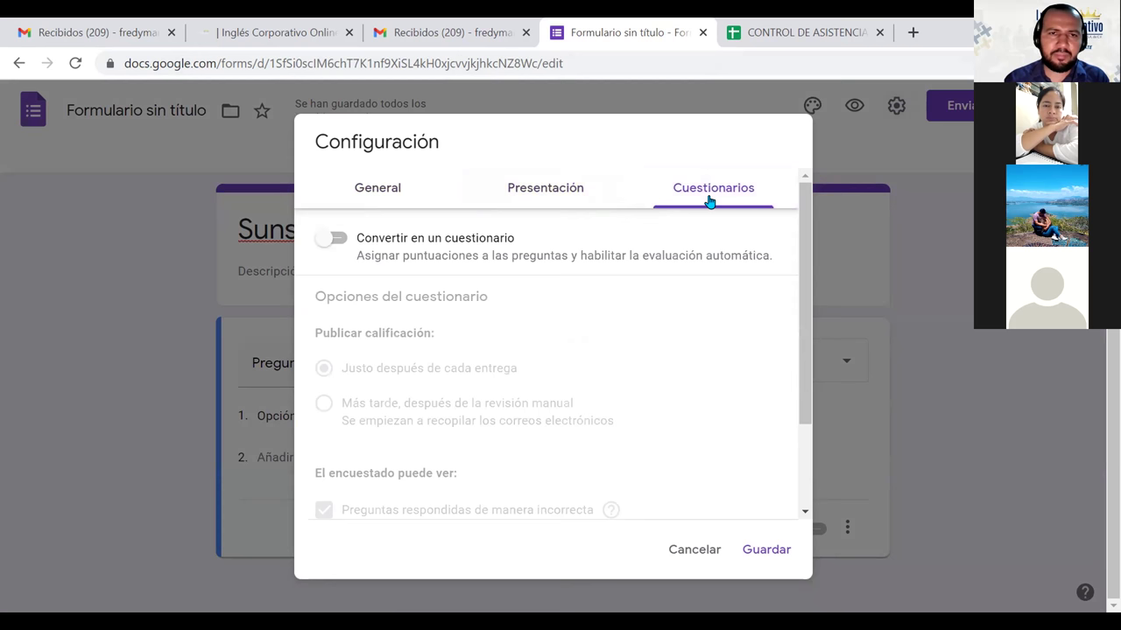
{"action": "left_click", "coordinate": [918, 155]}
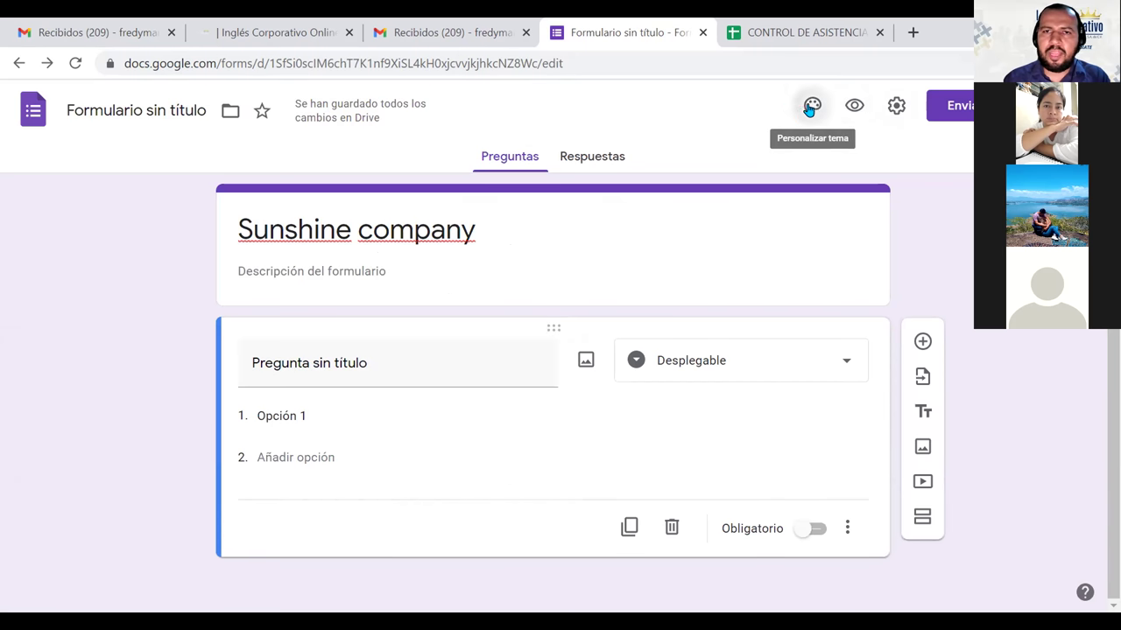
Step: Open the theme options, and copy the form's share link with its URL shortened
{"action": "left_click", "coordinate": [811, 107]}
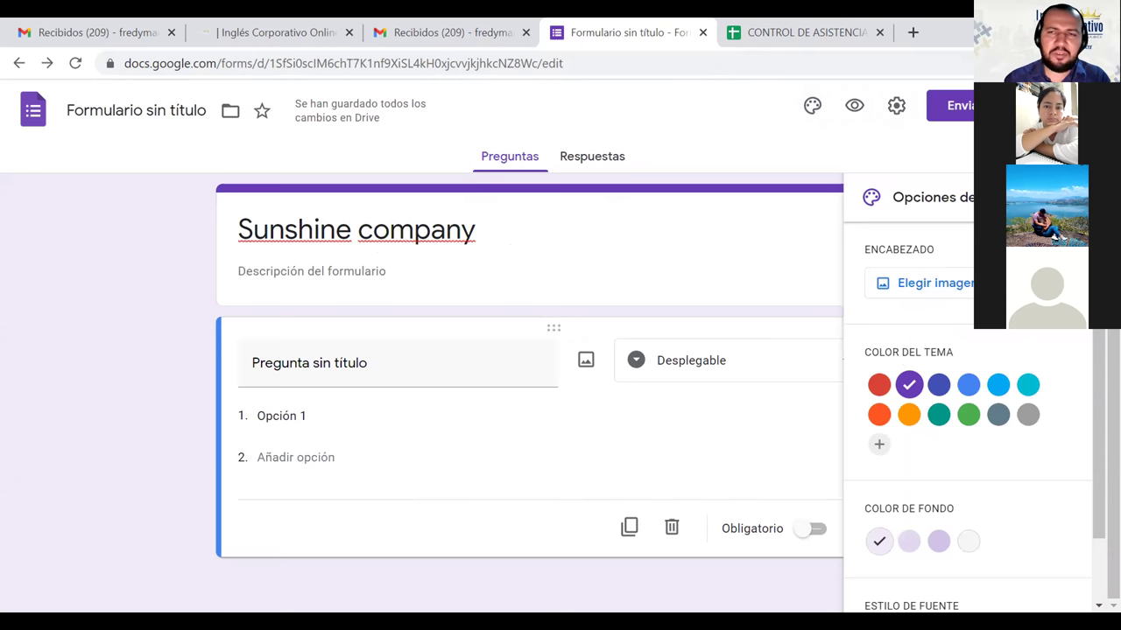
{"action": "left_click", "coordinate": [955, 106]}
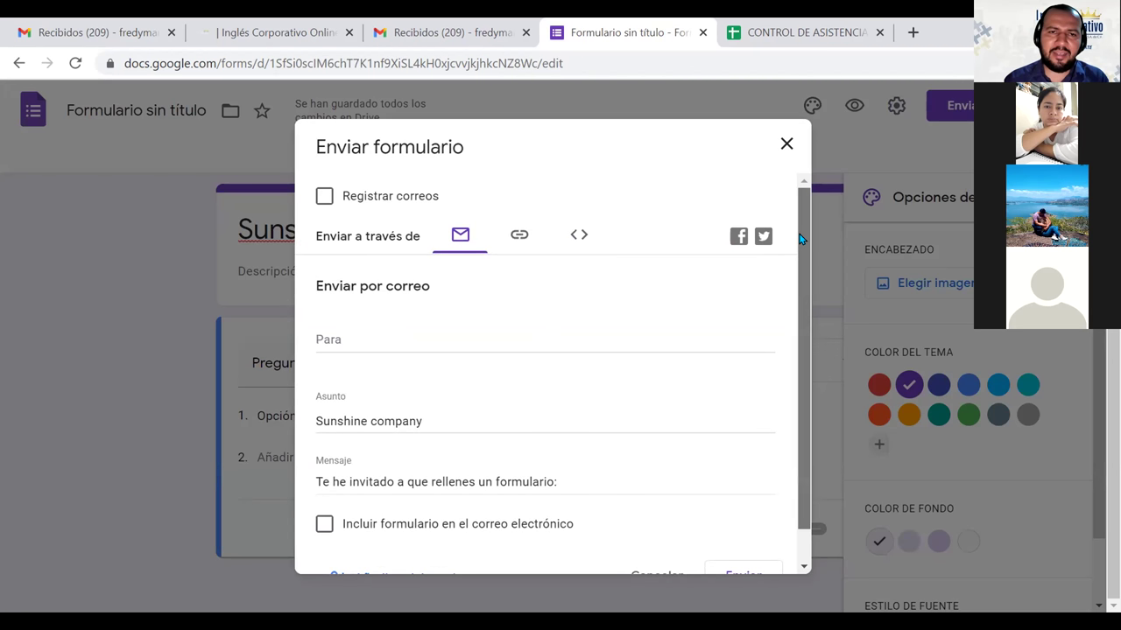
{"action": "left_click_drag", "start_coordinate": [799, 238], "coordinate": [795, 305]}
{"action": "left_click", "coordinate": [511, 201]}
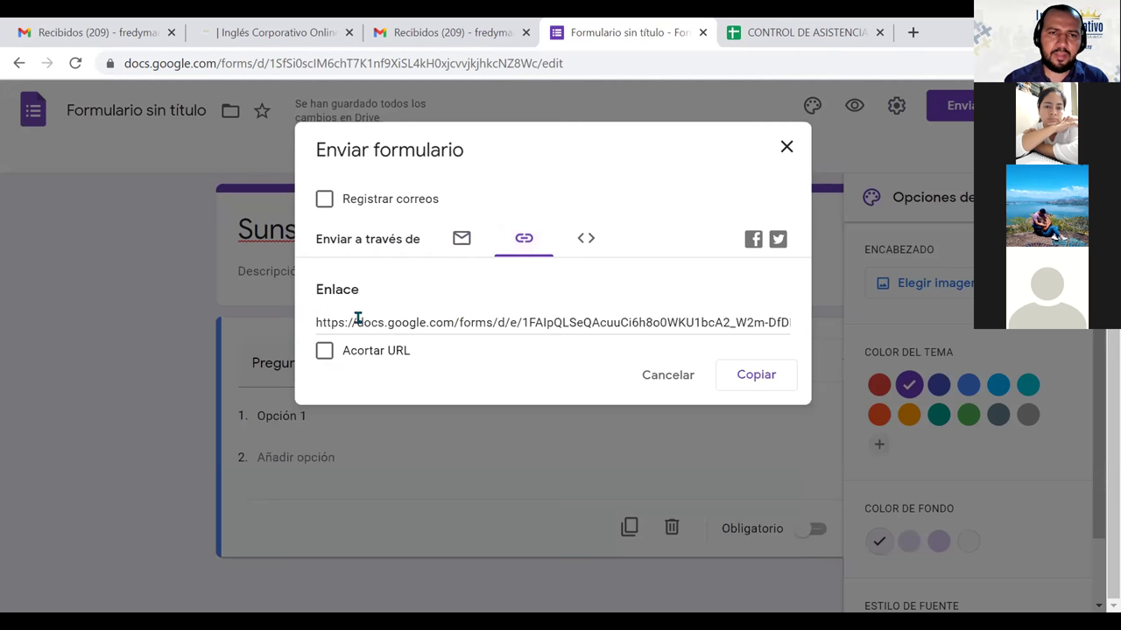
{"action": "left_click", "coordinate": [322, 353]}
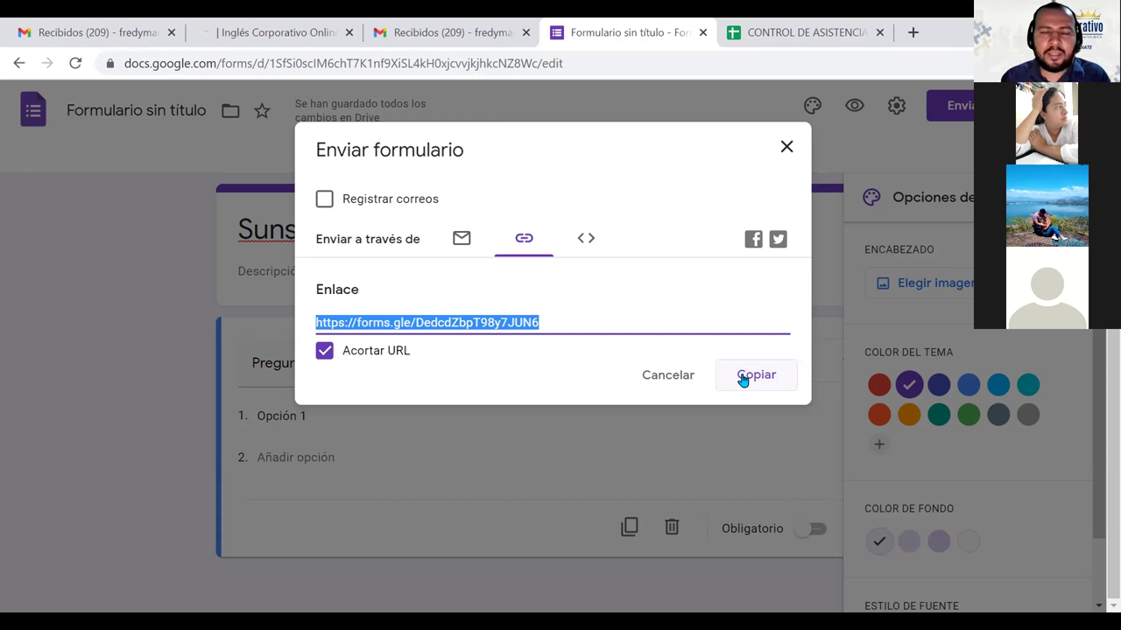
{"action": "left_click", "coordinate": [743, 378]}
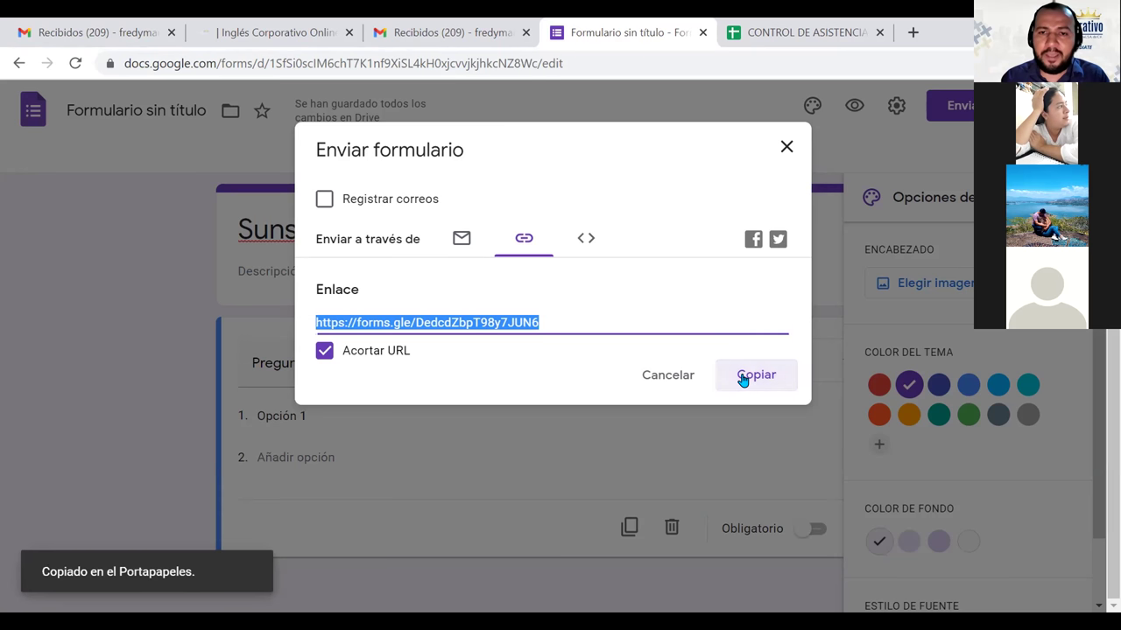
{"action": "left_click", "coordinate": [786, 147]}
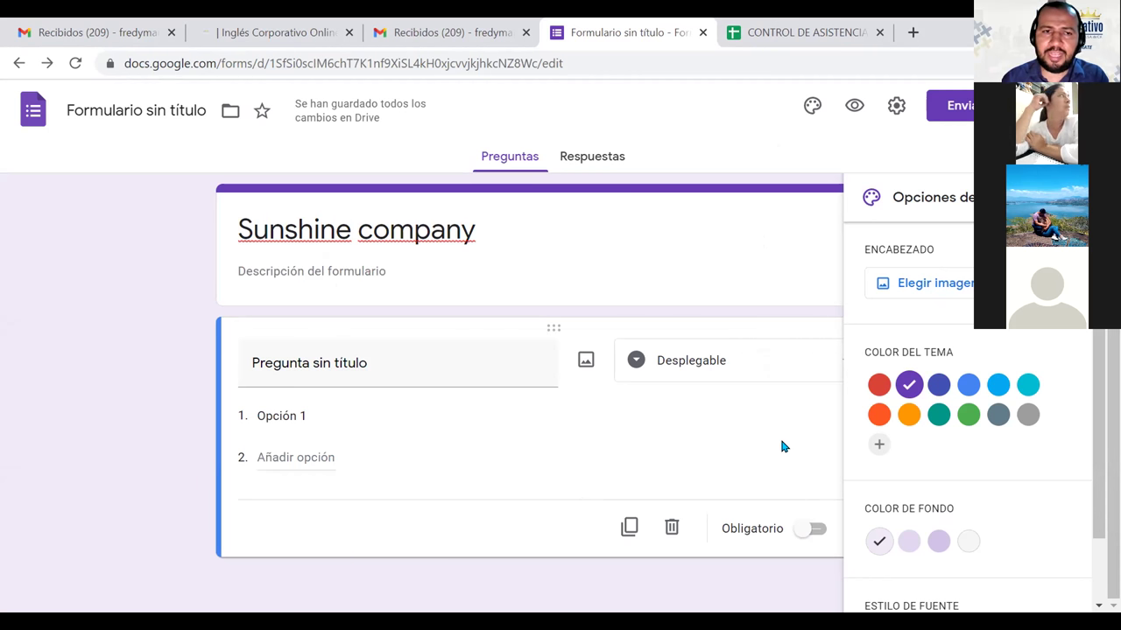
Step: Make the untitled question mandatory (Obligatorio), close the theme options and try moving the question card
{"action": "left_click", "coordinate": [813, 529]}
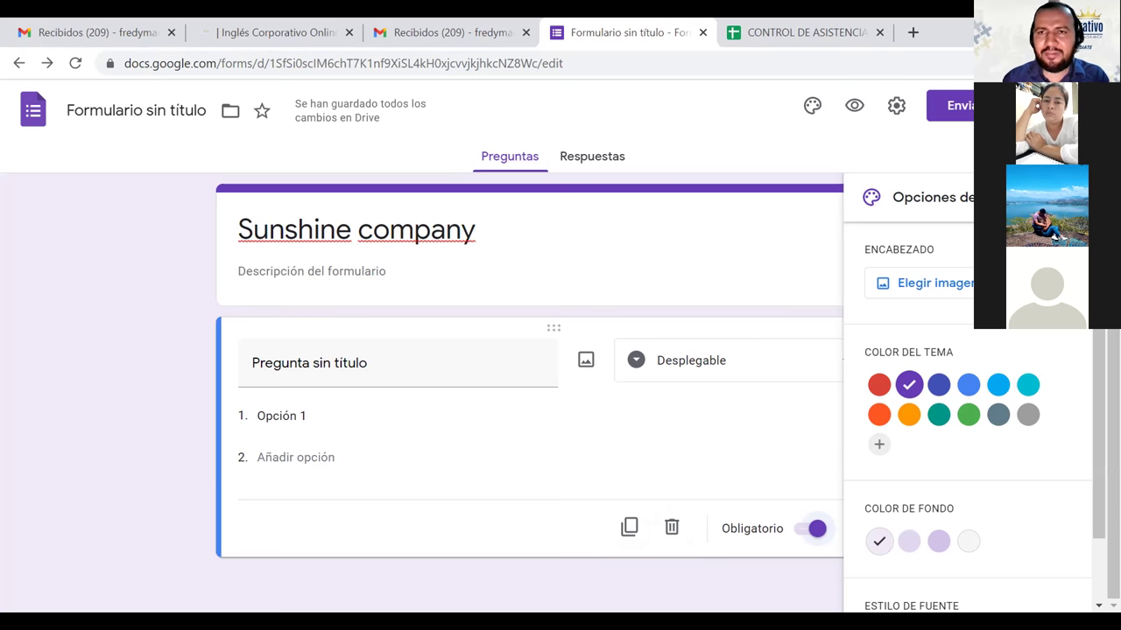
{"action": "left_click", "coordinate": [733, 491]}
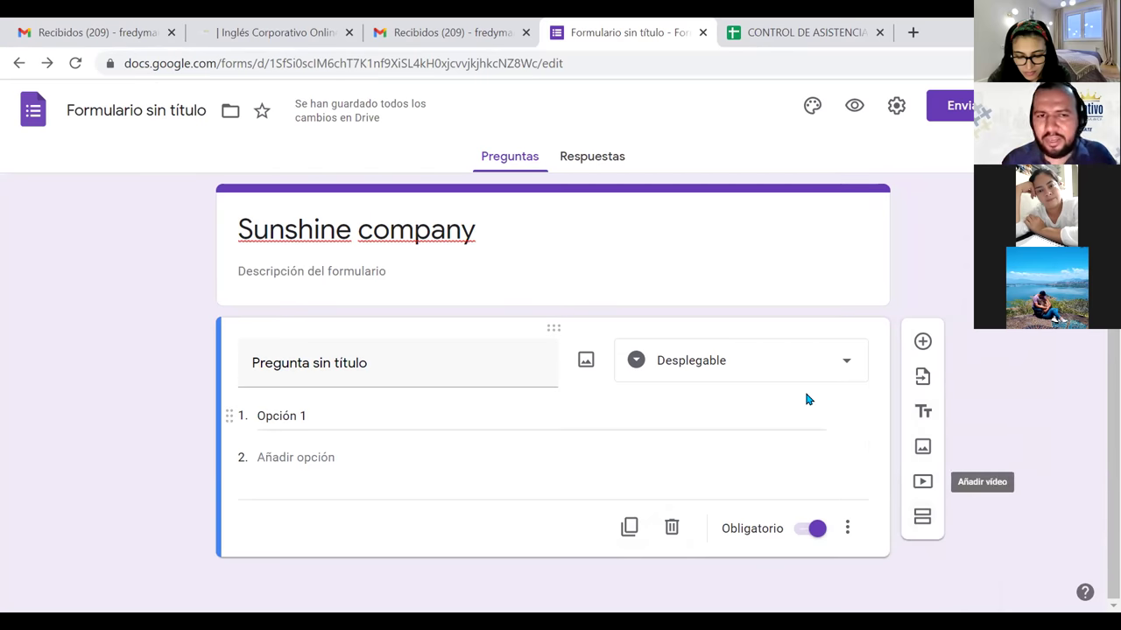
{"action": "mouse_move", "coordinate": [551, 325]}
{"action": "left_mouse_down"}
{"action": "mouse_move", "coordinate": [553, 383]}
{"action": "mouse_move", "coordinate": [555, 305]}
{"action": "mouse_move", "coordinate": [557, 316]}
{"action": "left_mouse_up"}
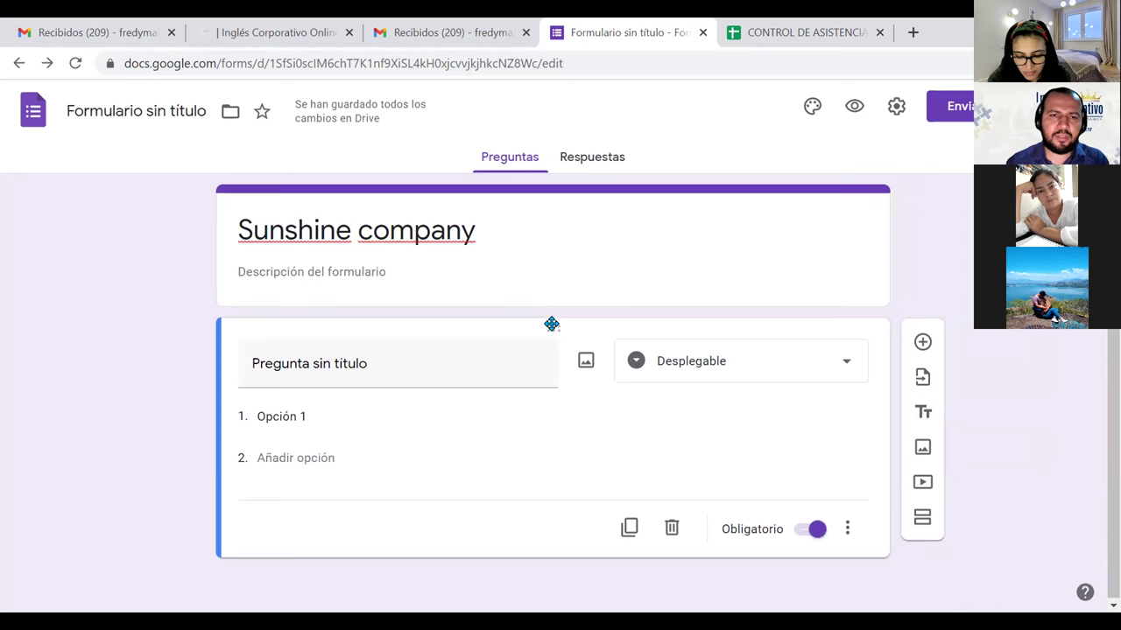
{"action": "left_click_drag", "start_coordinate": [552, 323], "coordinate": [593, 463]}
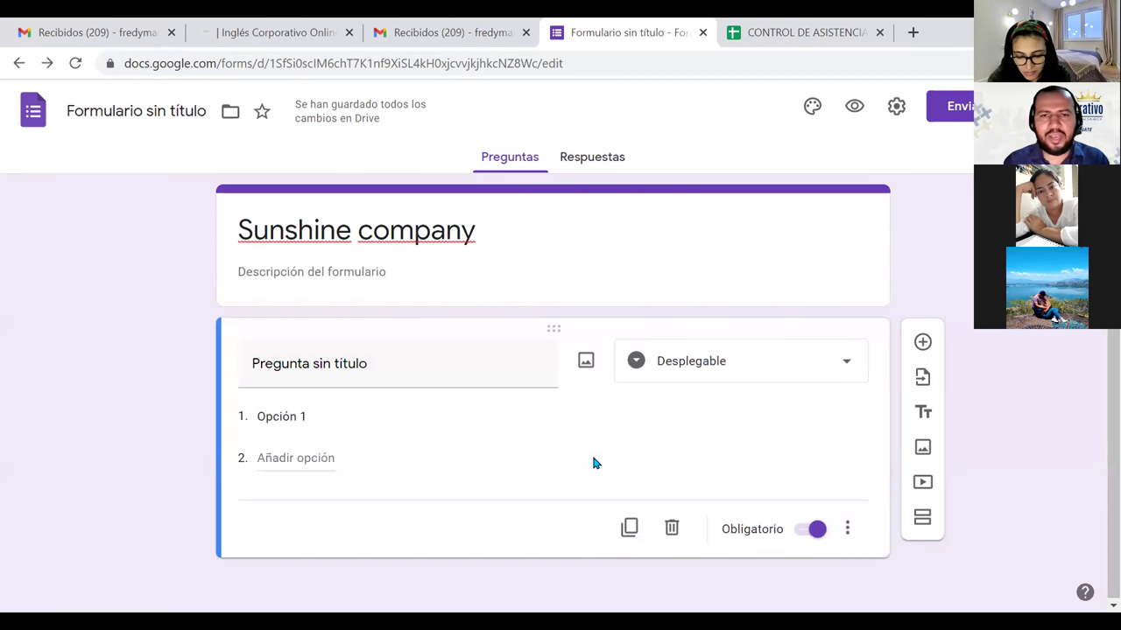
Step: Examine the answer types available for the untitled question, keeping Desplegable
{"action": "left_click", "coordinate": [759, 369]}
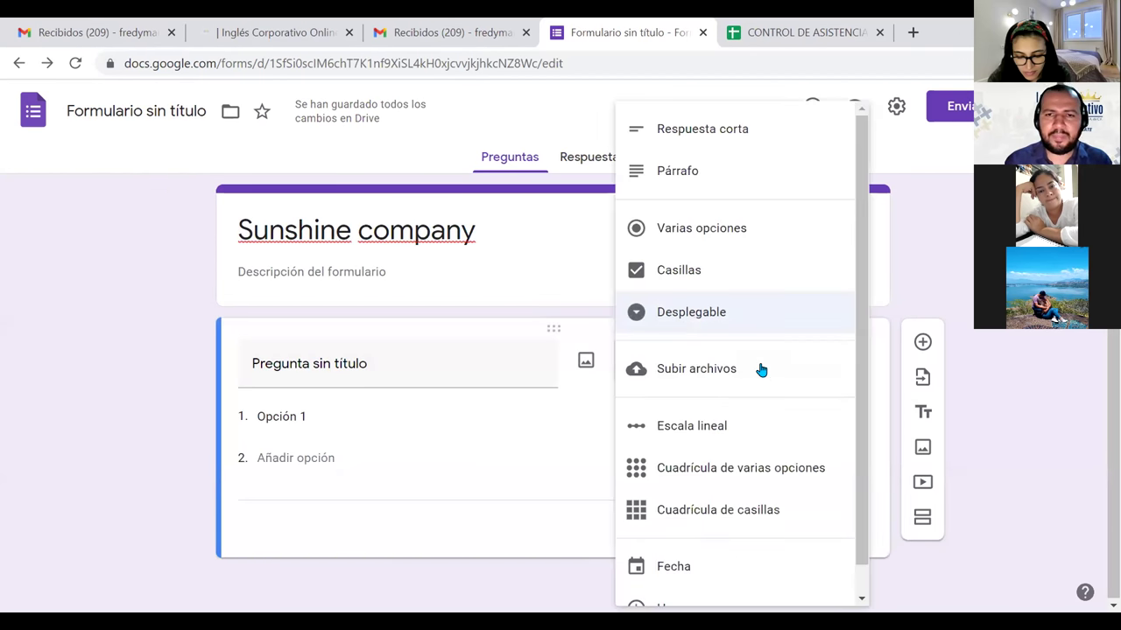
{"action": "left_click_drag", "start_coordinate": [862, 387], "coordinate": [854, 314]}
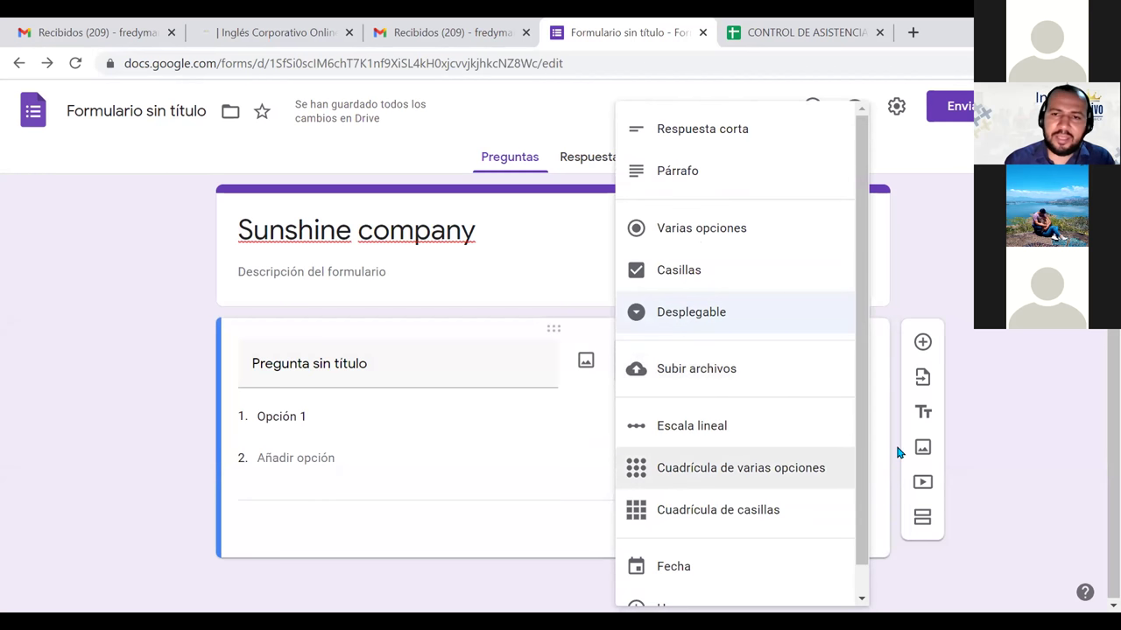
{"action": "left_click", "coordinate": [981, 442]}
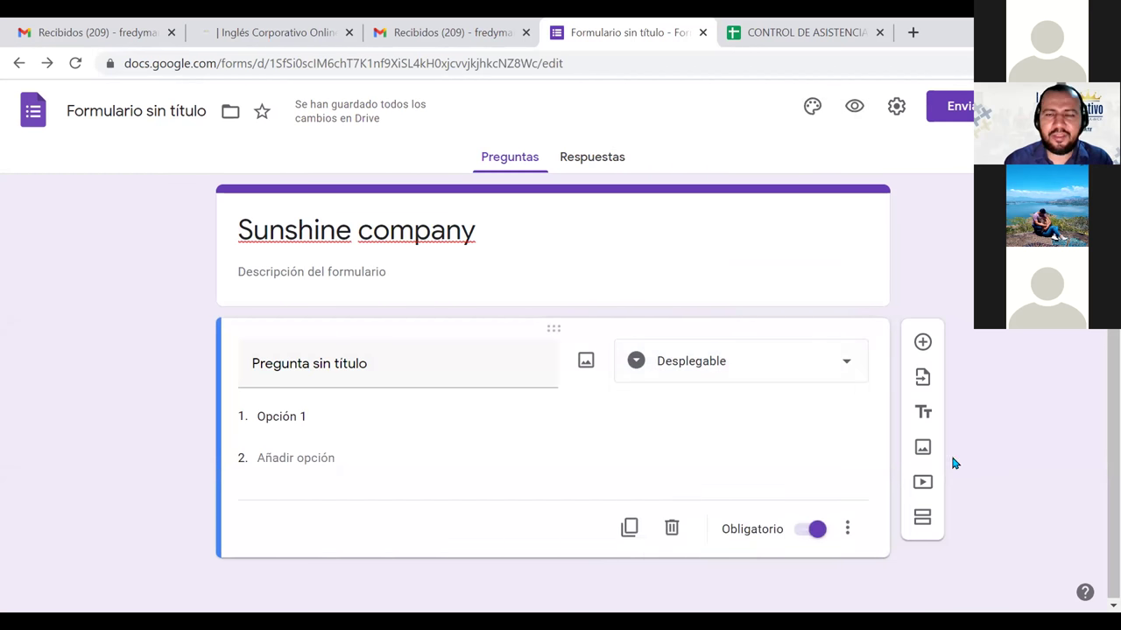
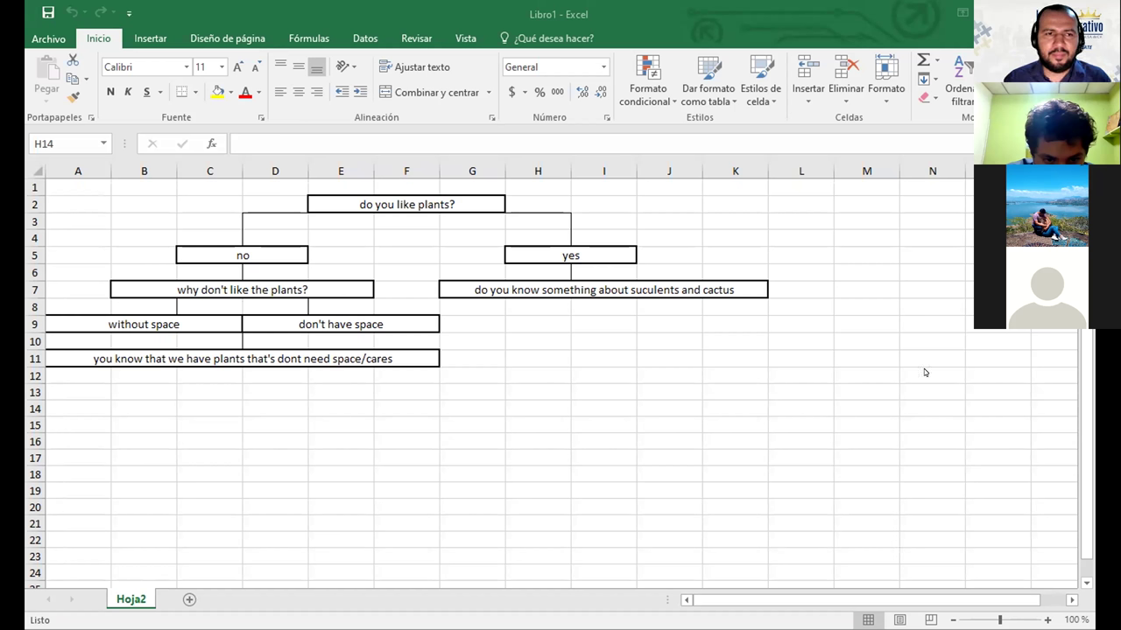
Step: Move the "yes" box two columns over so it occupies J5:K5
{"action": "left_click", "coordinate": [508, 323]}
{"action": "left_click_drag", "start_coordinate": [493, 322], "coordinate": [704, 325]}
{"action": "left_click", "coordinate": [608, 322]}
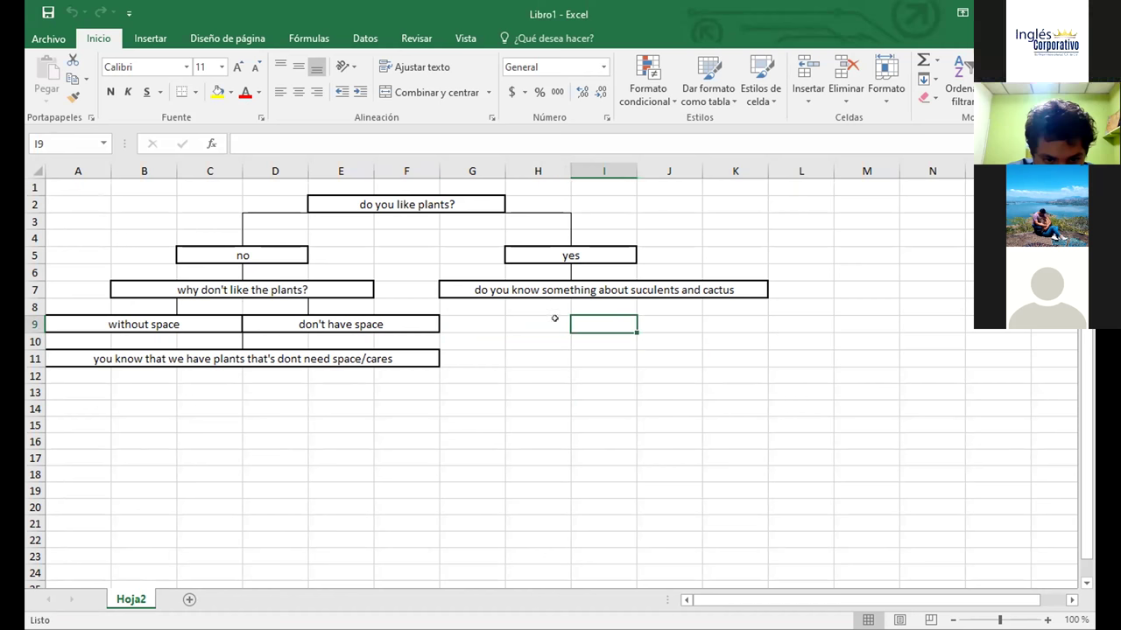
{"action": "left_click", "coordinate": [570, 255]}
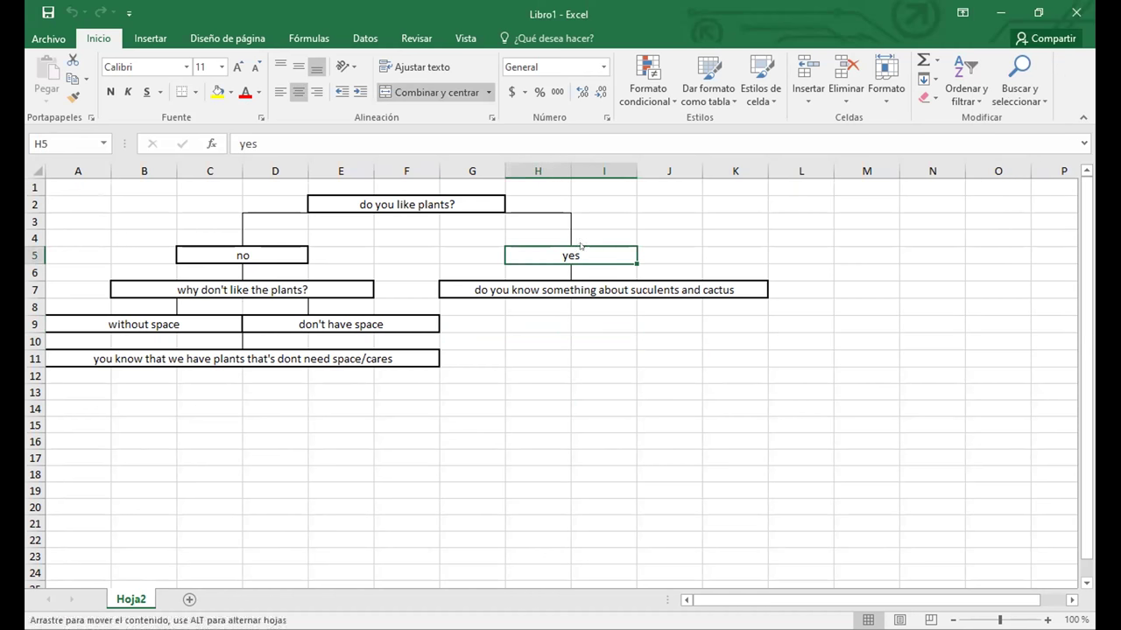
{"action": "left_click_drag", "start_coordinate": [655, 253], "coordinate": [662, 255]}
{"action": "left_click", "coordinate": [563, 382]}
{"action": "left_click_drag", "start_coordinate": [581, 245], "coordinate": [714, 247]}
{"action": "left_click", "coordinate": [606, 302]}
{"action": "left_click", "coordinate": [581, 321]}
{"action": "type", "text": "D"}
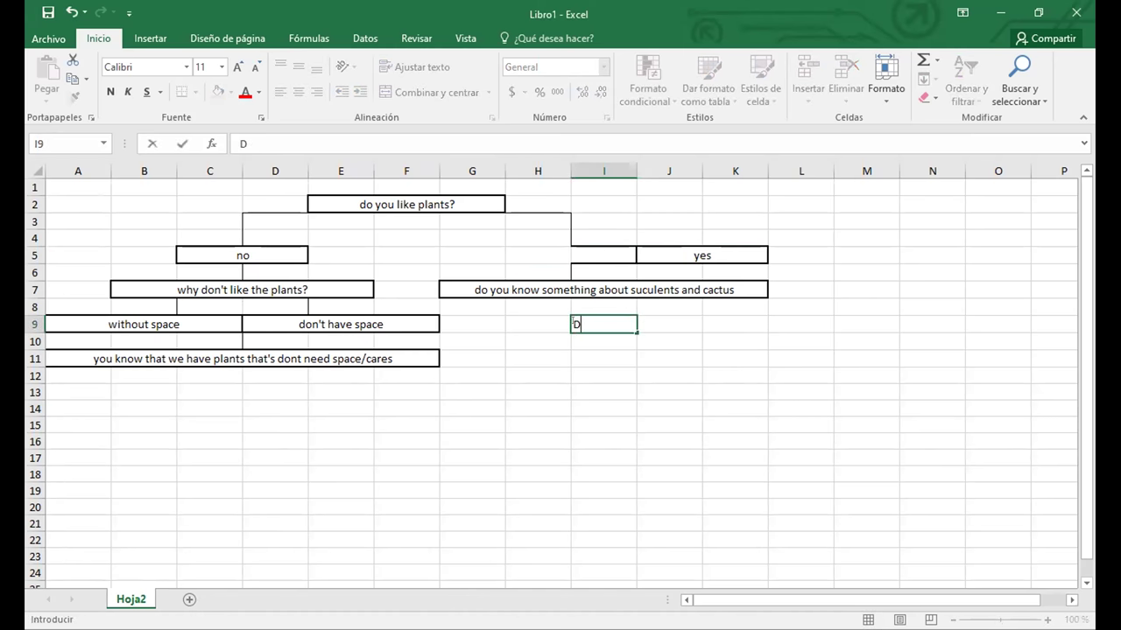
{"action": "type", "text": "o you al"}
{"action": "key", "text": "BackSpace"}
{"action": "key", "text": "BackSpace"}
{"action": "type", "text": "like"}
{"action": "key", "text": "BackSpace"}
{"action": "key", "text": "BackSpace"}
{"action": "key", "text": "BackSpace"}
{"action": "key", "text": "BackSpace"}
{"action": "key", "text": "BackSpace"}
{"action": "key", "text": "BackSpace"}
{"action": "key", "text": "BackSpace"}
{"action": "key", "text": "BackSpace"}
{"action": "key", "text": "BackSpace"}
{"action": "key", "text": "BackSpace"}
{"action": "key", "text": "BackSpace"}
{"action": "key", "text": "BackSpace"}
Step: Begin the question in I9 with "good you like to create or make a small garden in your"
{"action": "type", "text": "good uo"}
{"action": "key", "text": "BackSpace"}
{"action": "key", "text": "BackSpace"}
{"action": "type", "text": "you l"}
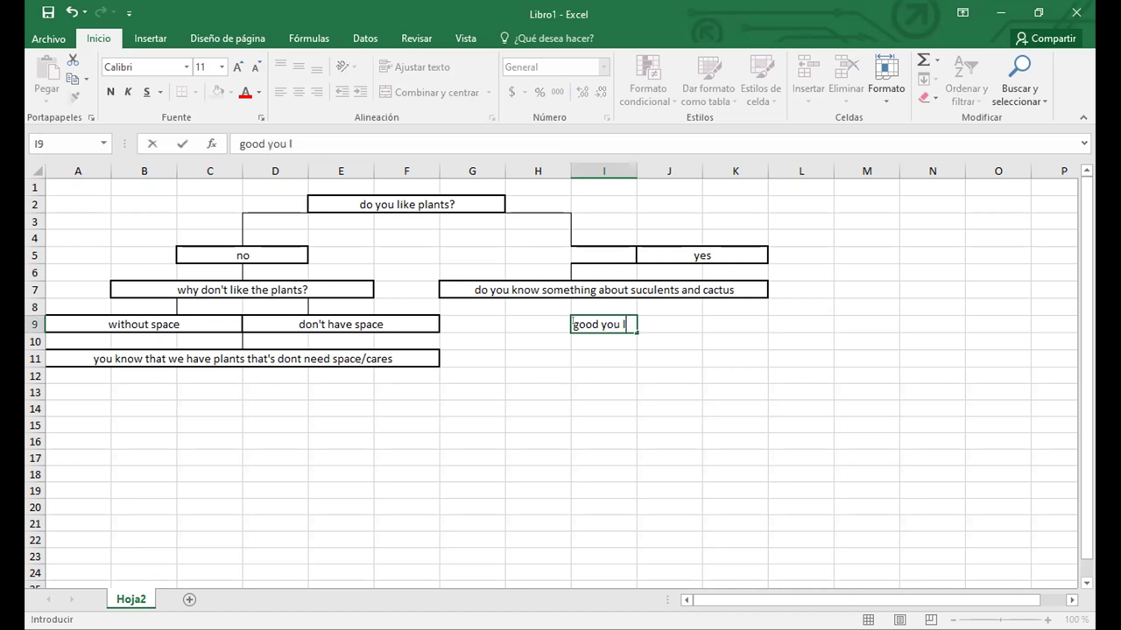
{"action": "type", "text": "ike a"}
{"action": "key", "text": "BackSpace"}
{"action": "type", "text": "to create or make a small garden y"}
{"action": "key", "text": "BackSpace"}
{"action": "type", "text": "in your"}
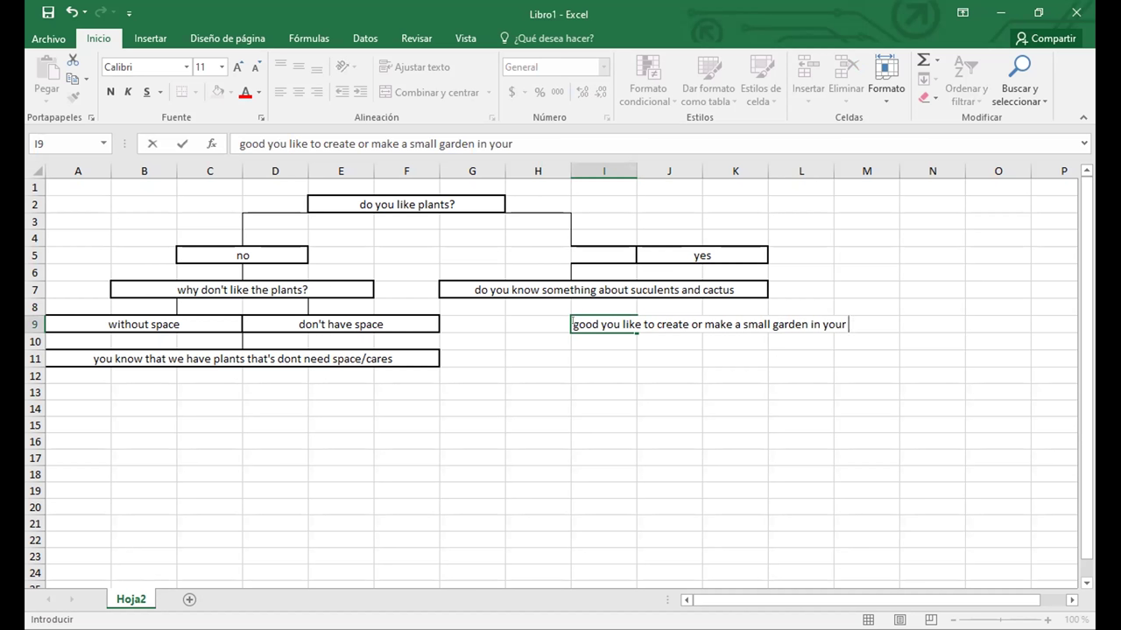
Step: Replace the opening word of the I9 question with "could" and end the question with "home?"
{"action": "left_click", "coordinate": [595, 322]}
{"action": "key", "text": "BackSpace"}
{"action": "key", "text": "BackSpace"}
{"action": "key", "text": "BackSpace"}
{"action": "key", "text": "BackSpace"}
{"action": "key", "text": "BackSpace"}
{"action": "type", "text": "could"}
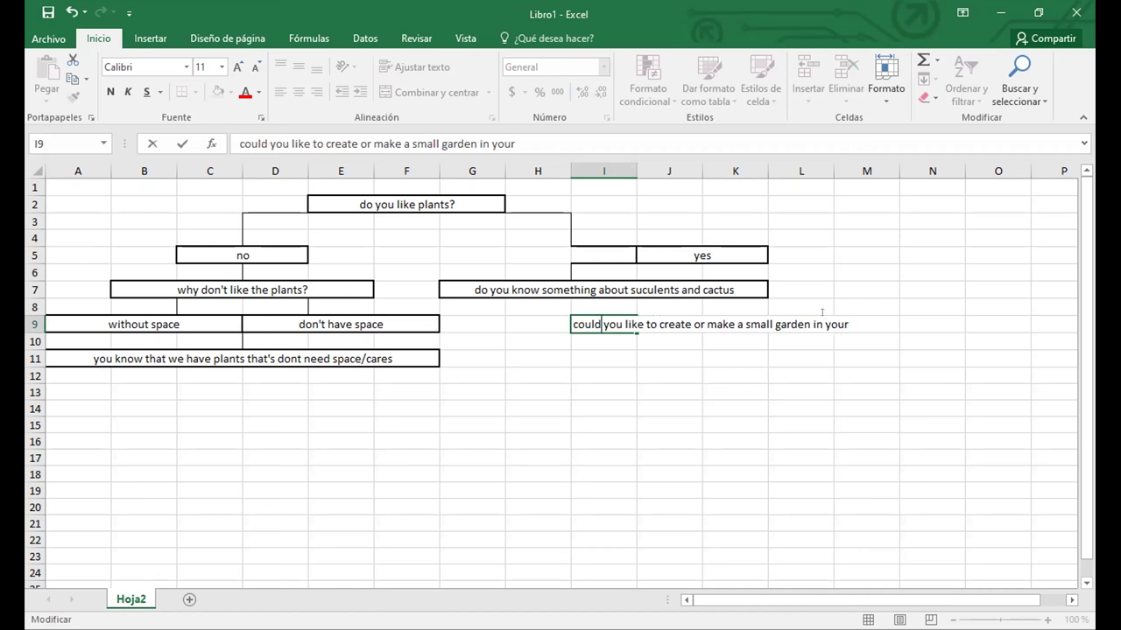
{"action": "left_click", "coordinate": [847, 324]}
{"action": "type", "text": "home?"}
{"action": "key", "text": "Return"}
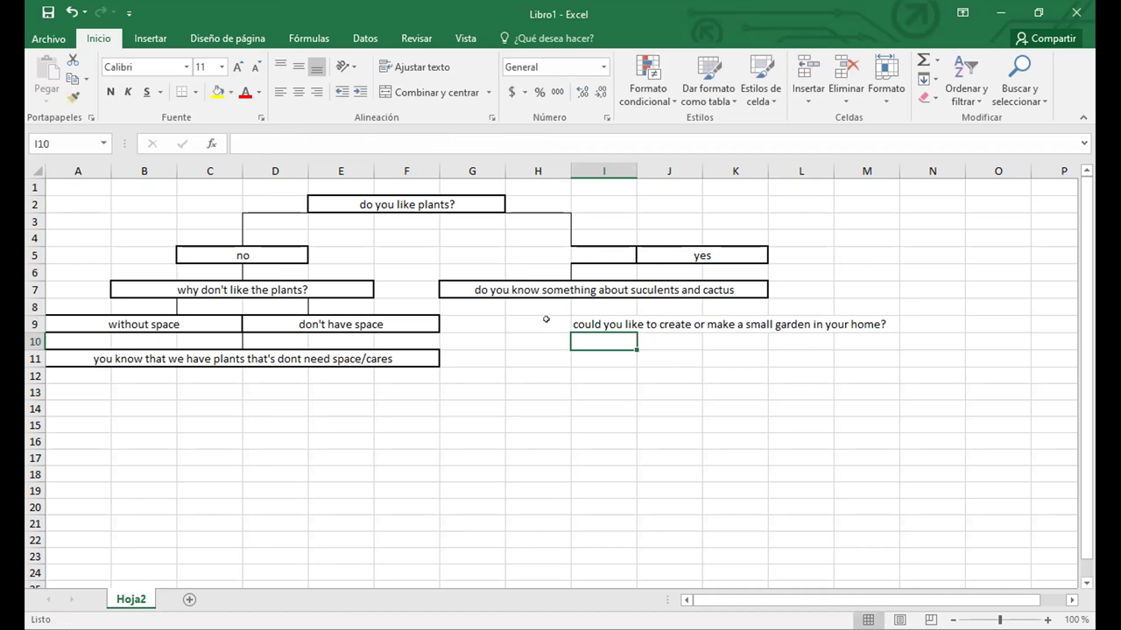
Step: Merge and center the garden question across H9:M9, and move the suculents and cactus question box to H7:L7
{"action": "left_click_drag", "start_coordinate": [546, 320], "coordinate": [844, 311]}
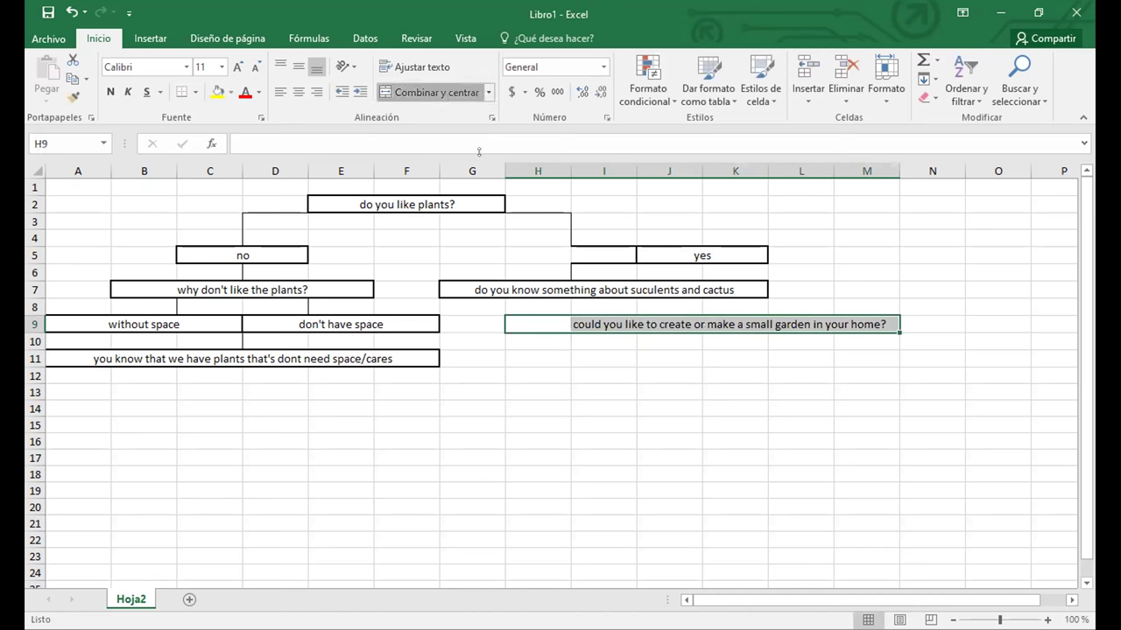
{"action": "left_click", "coordinate": [429, 92]}
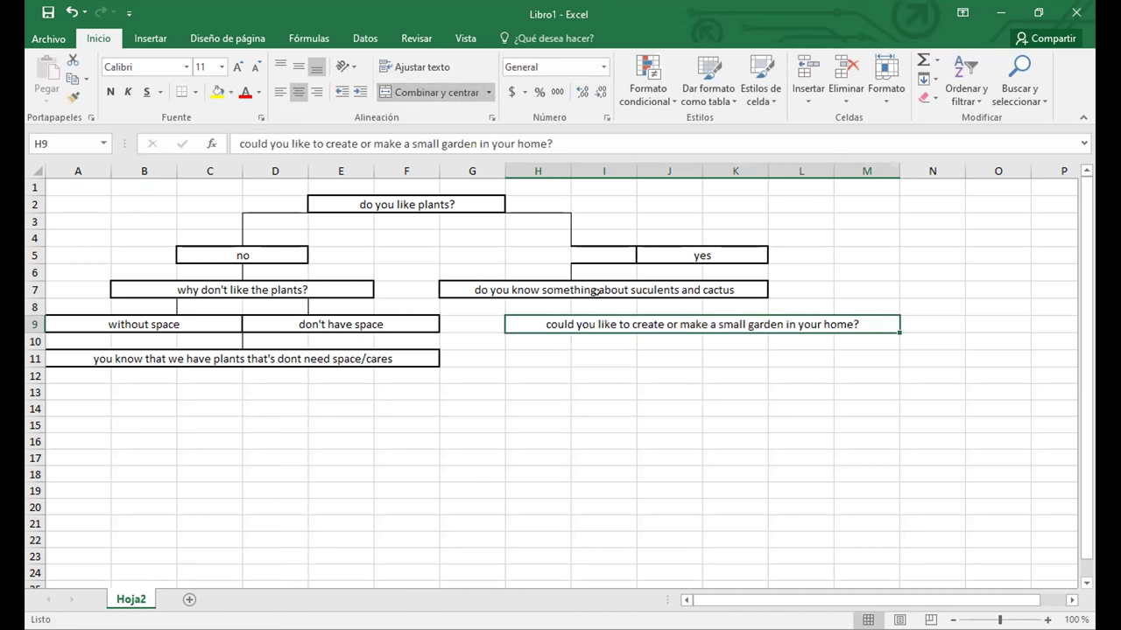
{"action": "left_click", "coordinate": [598, 291]}
{"action": "left_click_drag", "start_coordinate": [630, 281], "coordinate": [678, 294]}
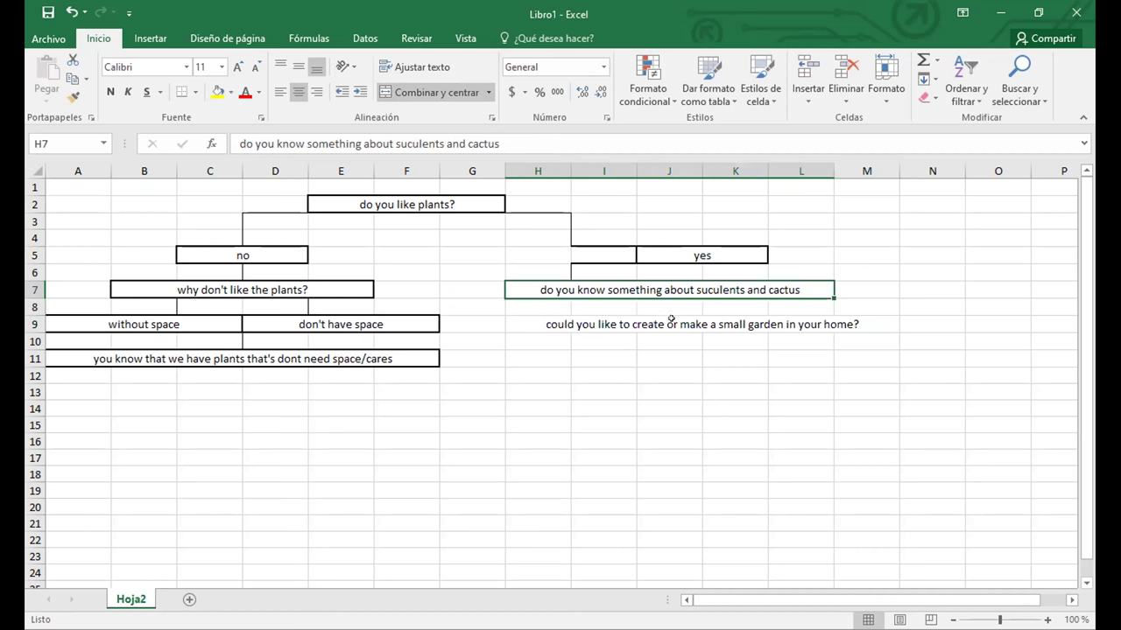
Step: Change the opening word of the garden question in H9 to "would"
{"action": "left_click", "coordinate": [717, 360]}
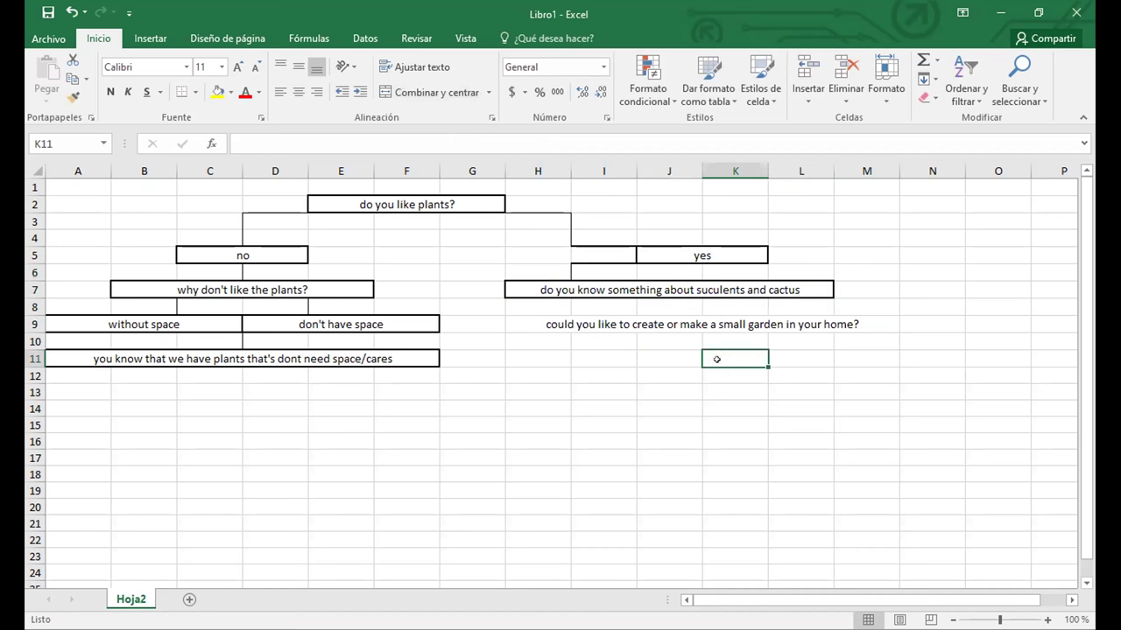
{"action": "left_click", "coordinate": [597, 254]}
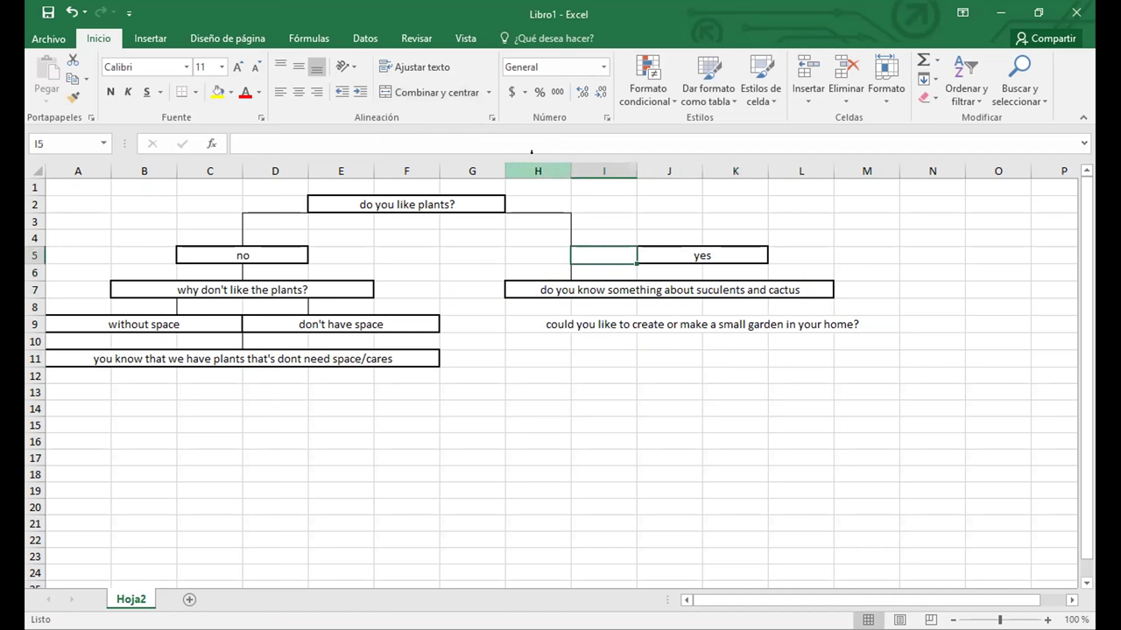
{"action": "double_click", "coordinate": [567, 323]}
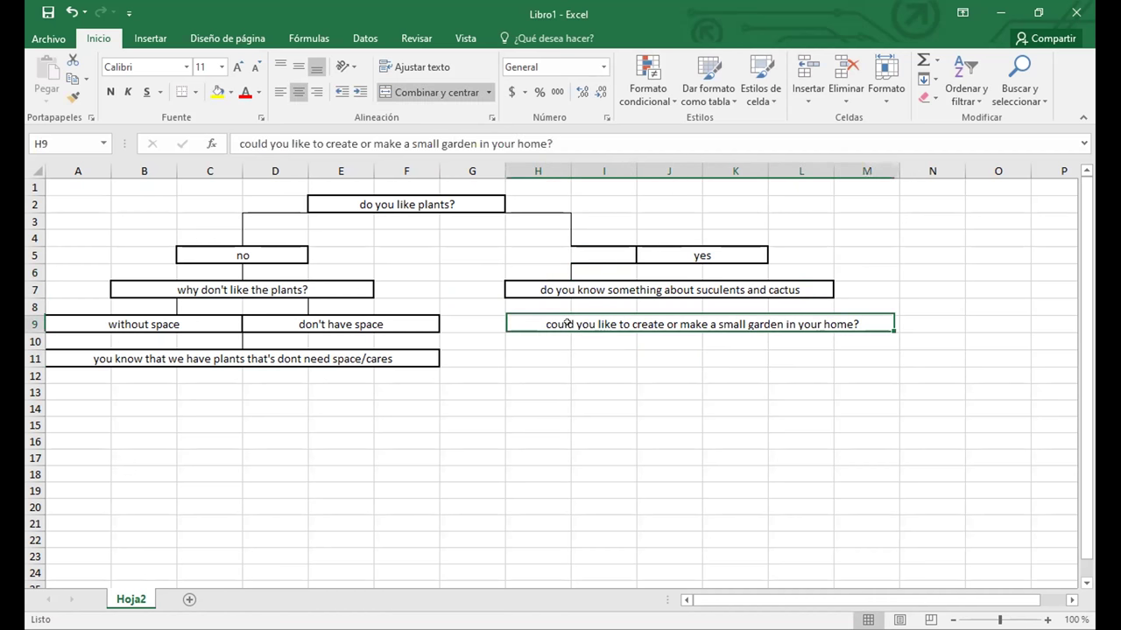
{"action": "key", "text": "Right"}
{"action": "key", "text": "BackSpace"}
{"action": "key", "text": "BackSpace"}
{"action": "key", "text": "BackSpace"}
{"action": "key", "text": "BackSpace"}
{"action": "key", "text": "BackSpace"}
{"action": "type", "text": "would y"}
{"action": "key", "text": "BackSpace"}
{"action": "key", "text": "BackSpace"}
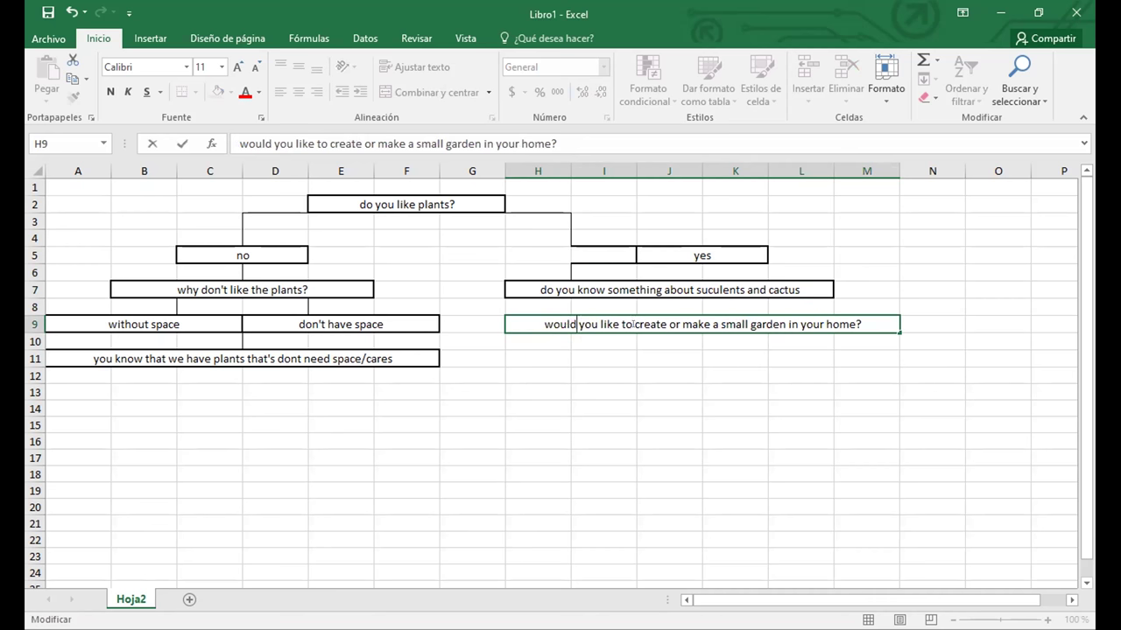
Step: Replace "like" with "able" in the H9 garden question and commit the text
{"action": "key", "text": "BackSpace"}
{"action": "key", "text": "BackSpace"}
{"action": "key", "text": "BackSpace"}
{"action": "key", "text": "BackSpace"}
{"action": "type", "text": "ab"}
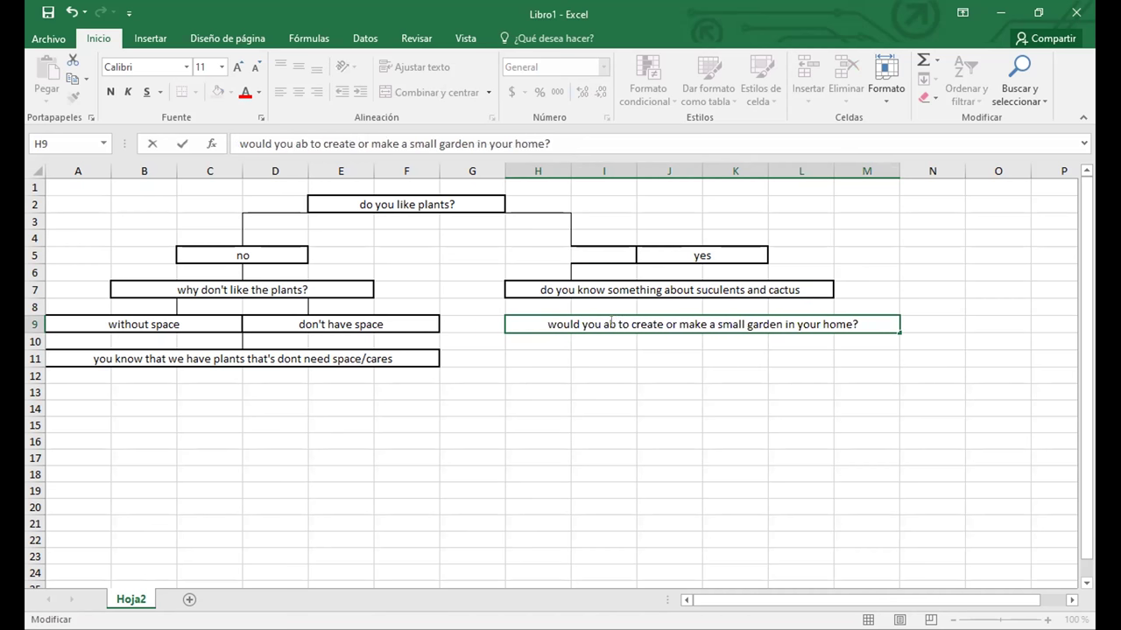
{"action": "type", "text": "le"}
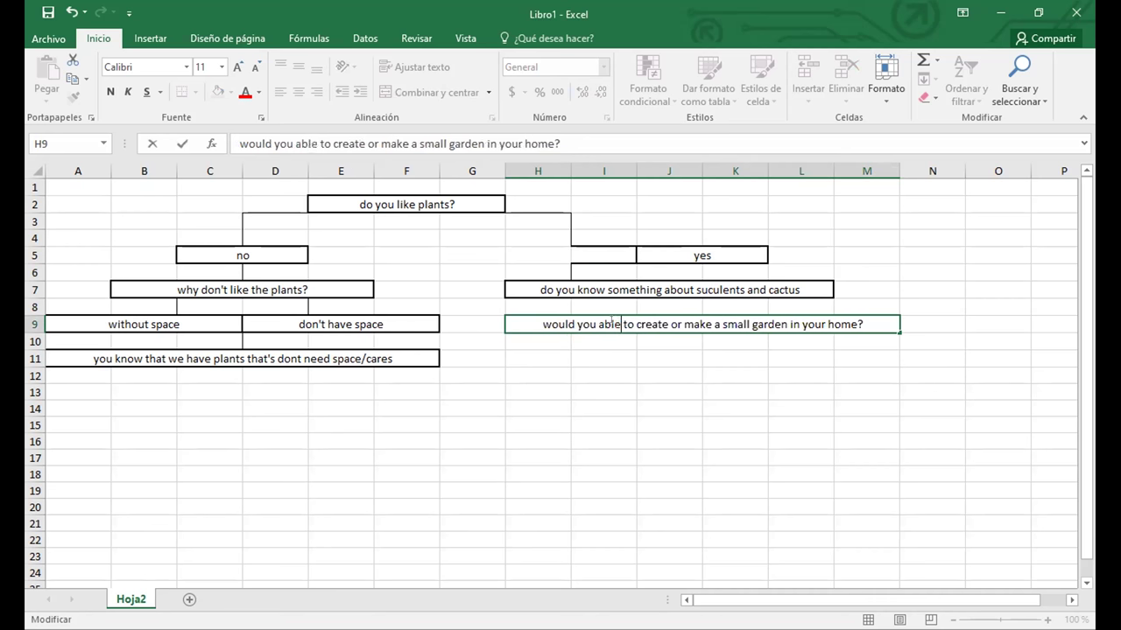
{"action": "left_click", "coordinate": [649, 336]}
Step: Apply a thick outside border (Borde exterior grueso) to the garden question box in H9:M9
{"action": "left_click", "coordinate": [608, 324]}
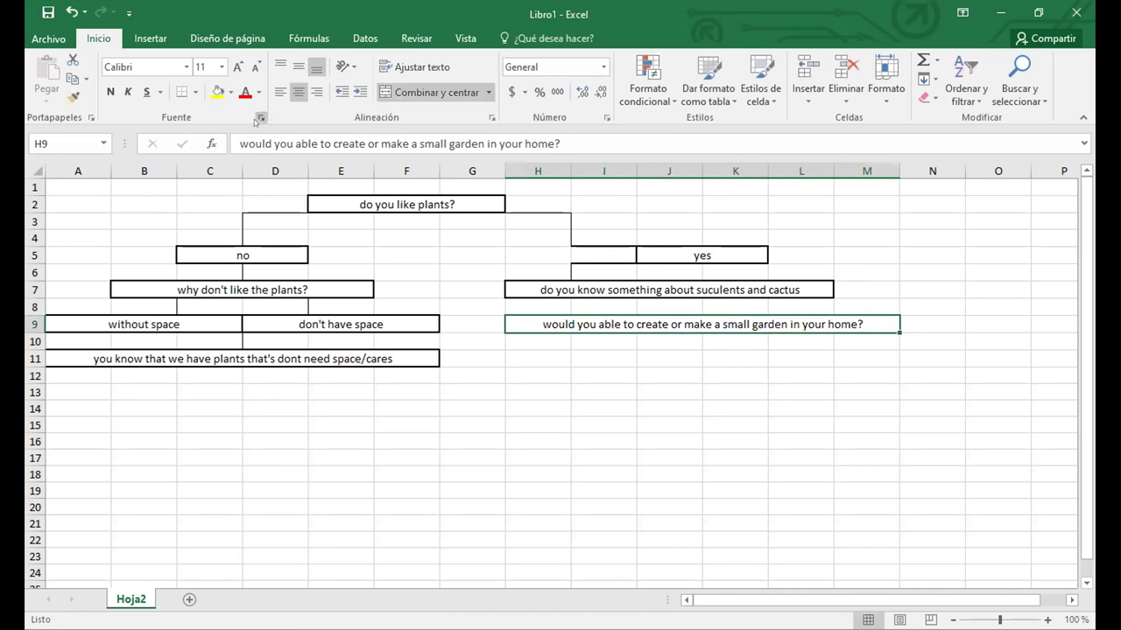
{"action": "left_click", "coordinate": [195, 92]}
{"action": "left_click", "coordinate": [231, 267]}
Step: Remove the old connector borders from I6 and I3:I5 with Sin borde
{"action": "left_click", "coordinate": [585, 268]}
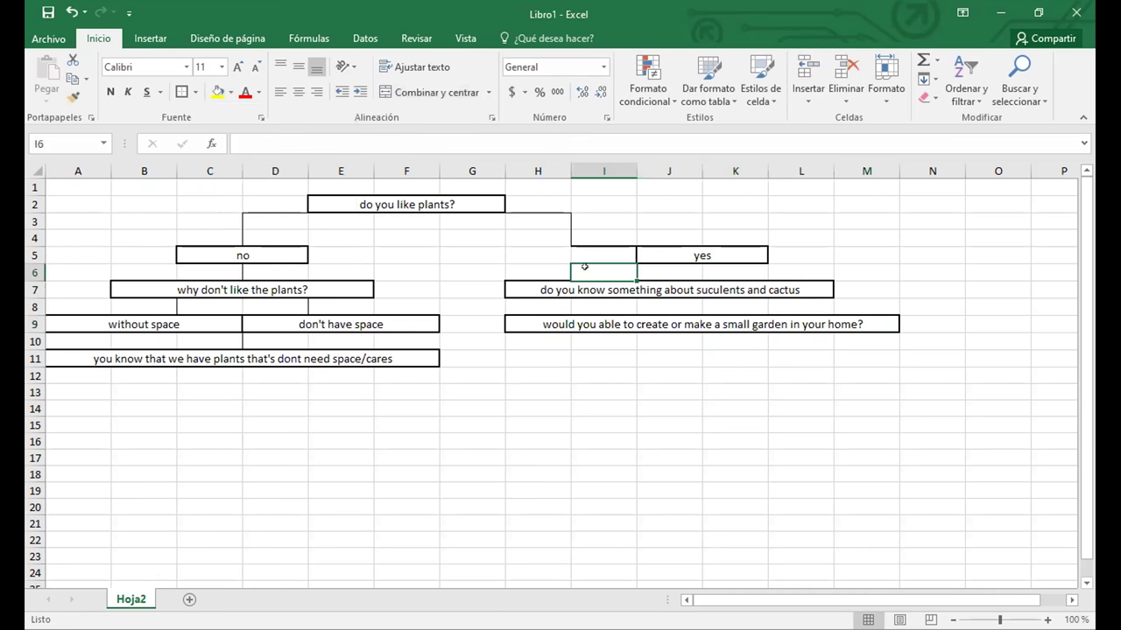
{"action": "left_click", "coordinate": [196, 93]}
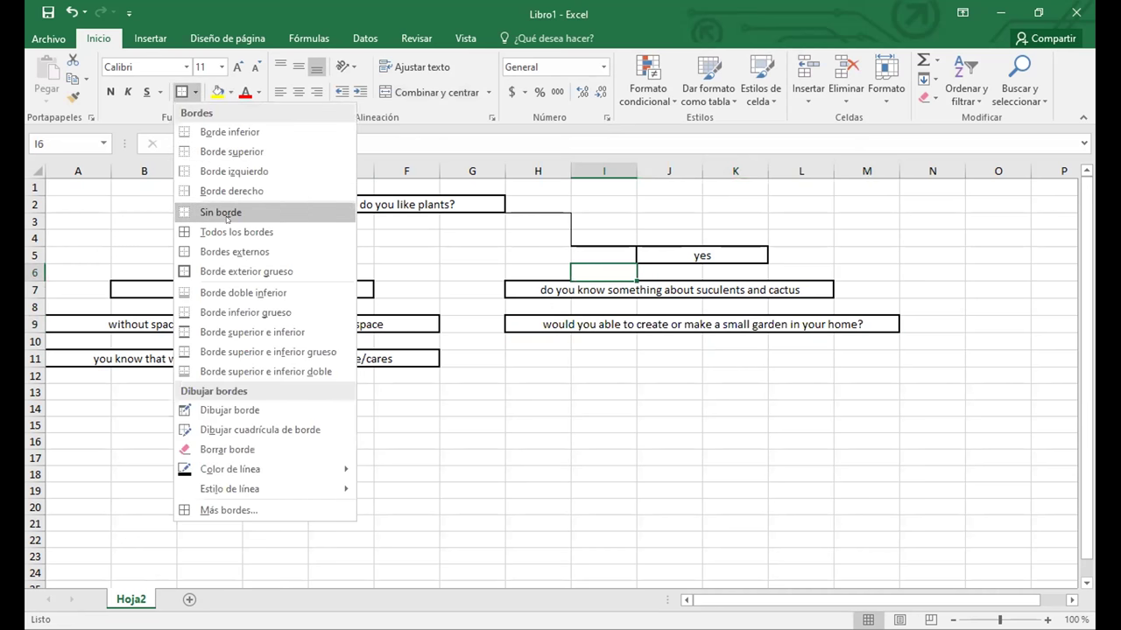
{"action": "left_click", "coordinate": [593, 251]}
{"action": "left_click", "coordinate": [593, 250]}
{"action": "left_click", "coordinate": [584, 217]}
{"action": "left_click_drag", "start_coordinate": [584, 217], "coordinate": [584, 256]}
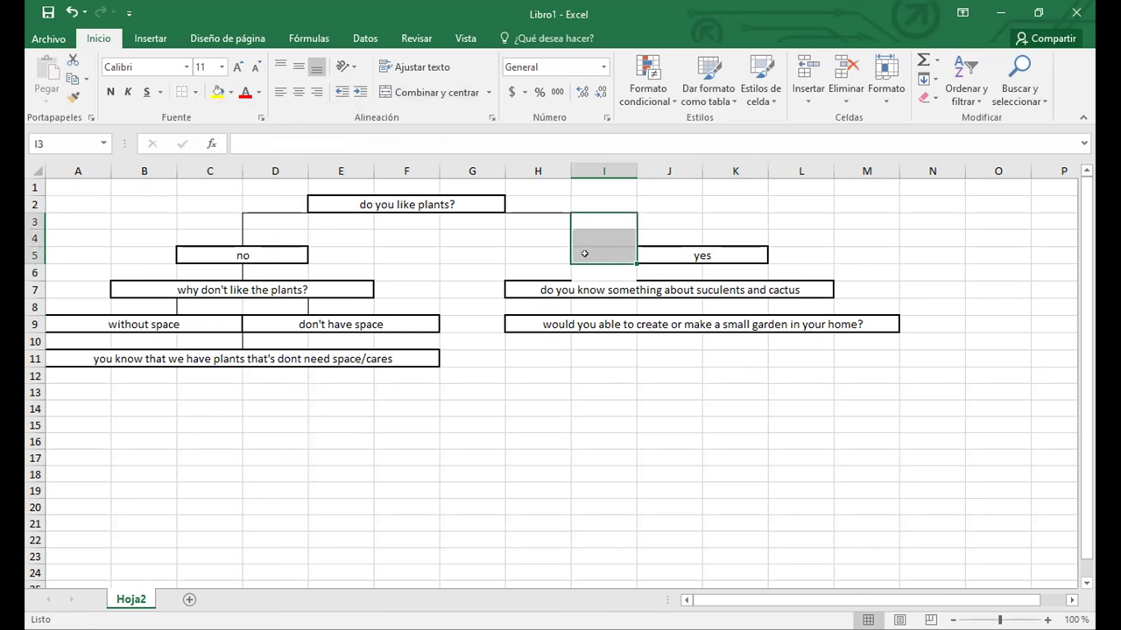
Step: Reapply the thick outside border (Borde exterior grueso) to the "yes" box and the suculents and cactus question box
{"action": "left_click", "coordinate": [657, 254]}
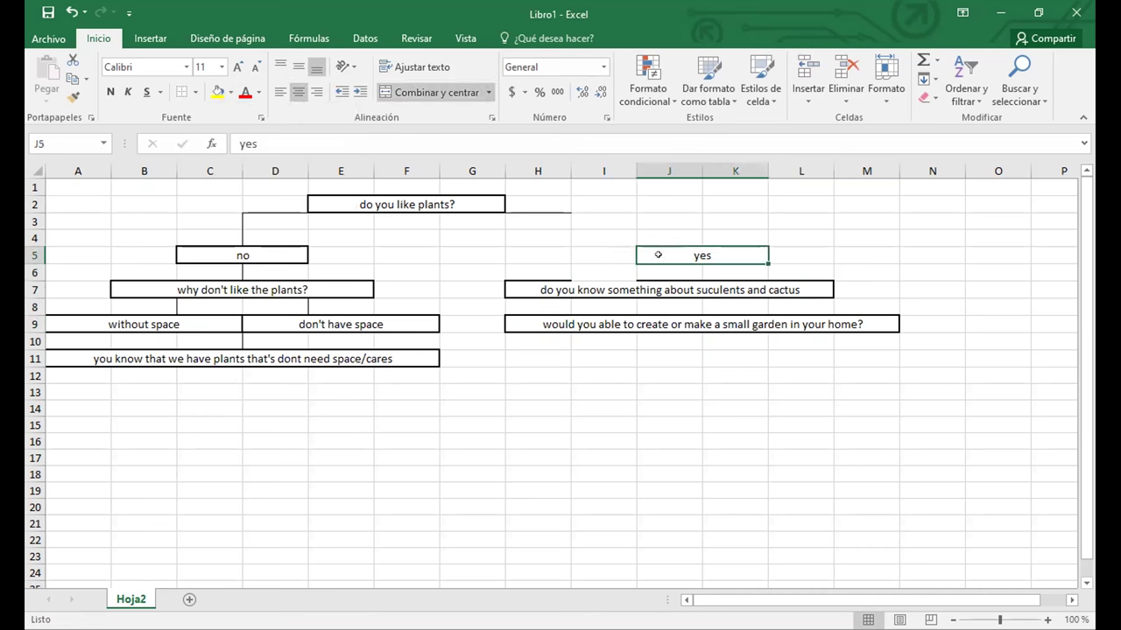
{"action": "left_click", "coordinate": [196, 93]}
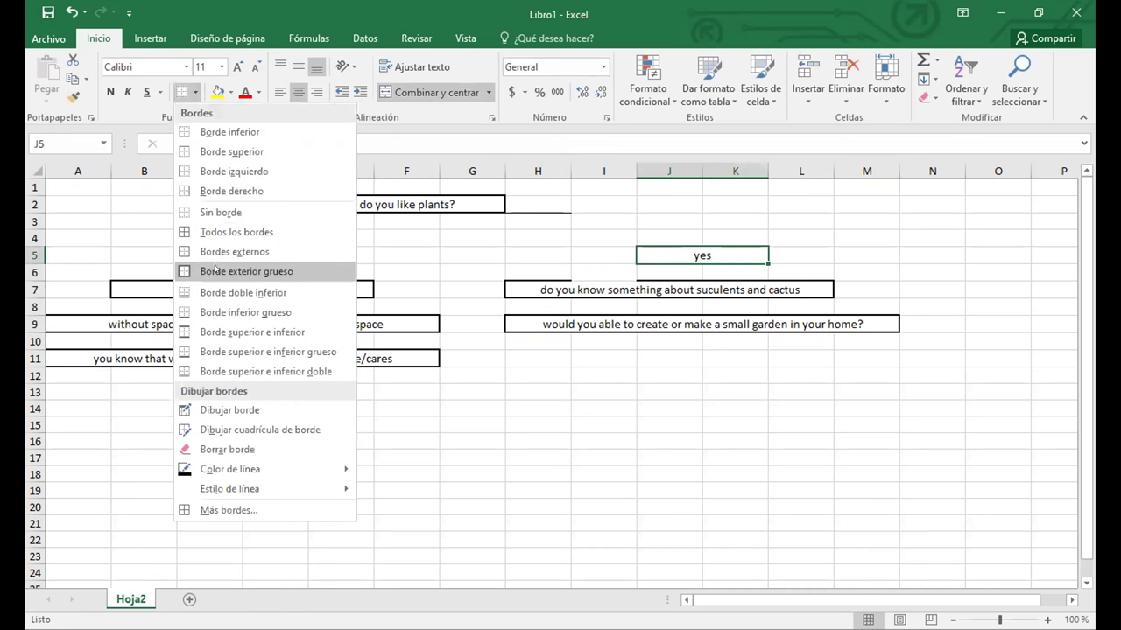
{"action": "left_click", "coordinate": [215, 272]}
{"action": "left_click", "coordinate": [599, 282]}
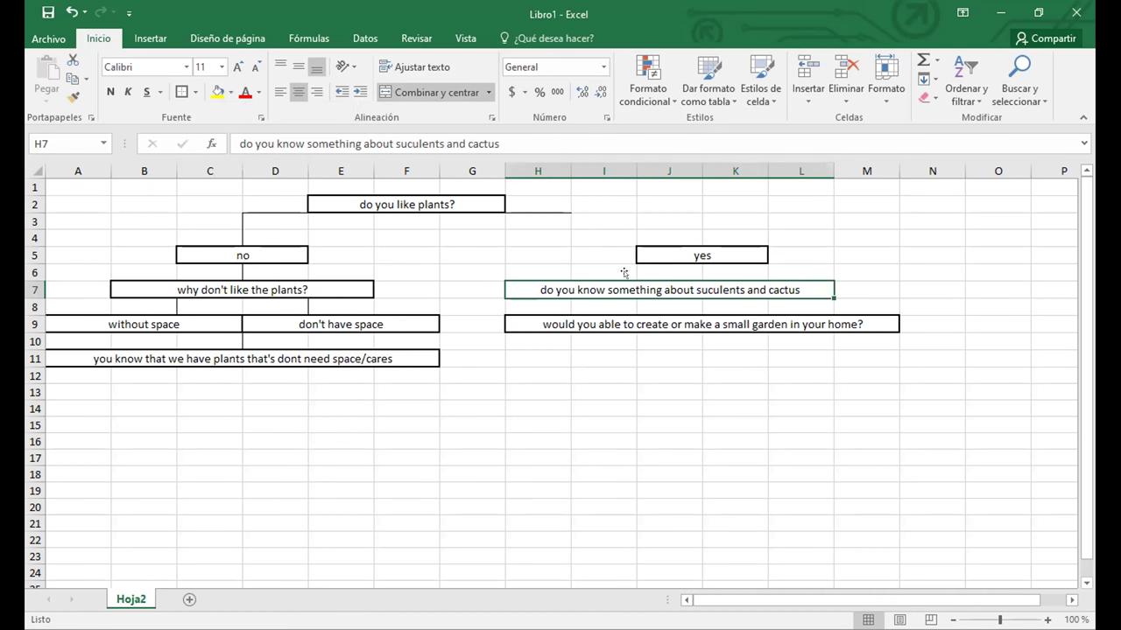
Step: Extend the horizontal connector toward the "yes" branch with bottom borders (Borde inferior) on I2 and J2
{"action": "left_click", "coordinate": [596, 203]}
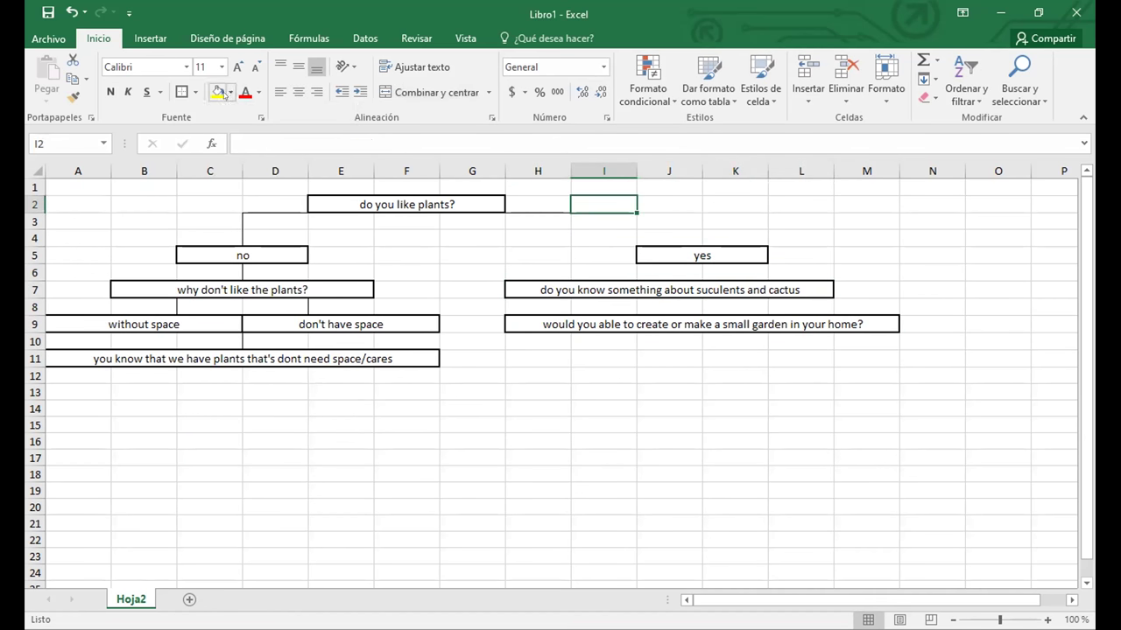
{"action": "left_click", "coordinate": [195, 92]}
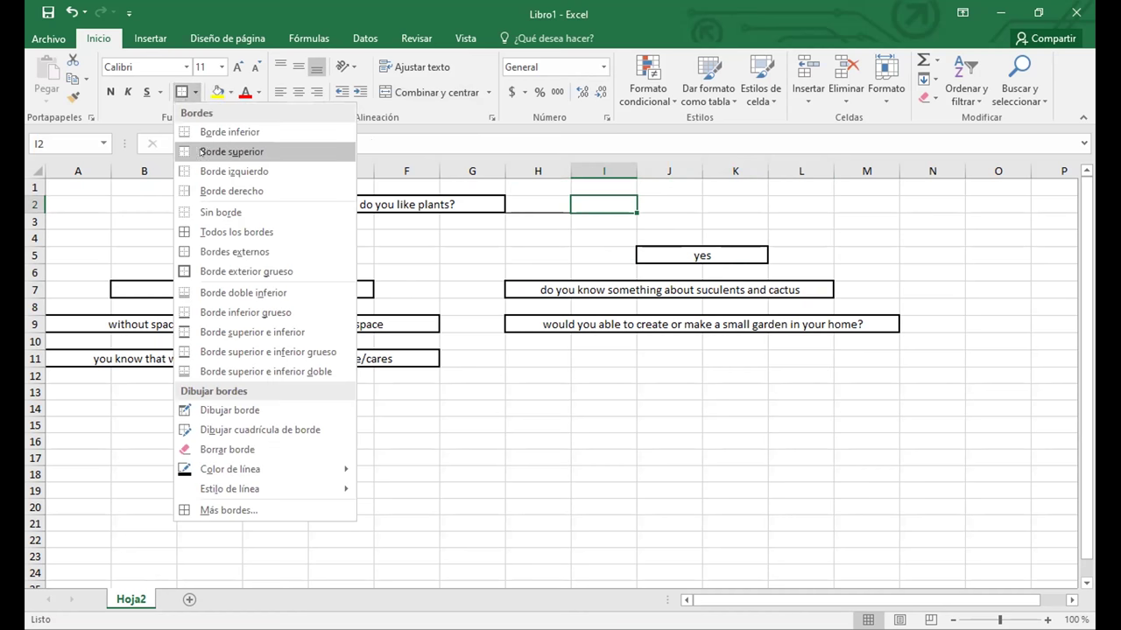
{"action": "left_click", "coordinate": [212, 132]}
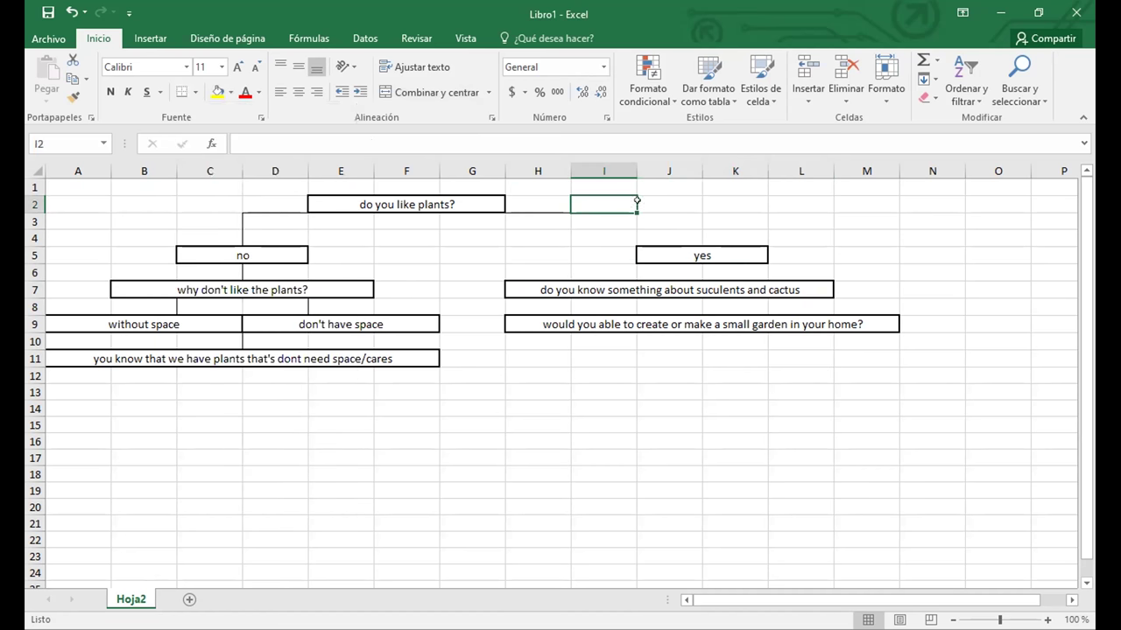
{"action": "left_click", "coordinate": [640, 201]}
{"action": "left_click", "coordinate": [182, 91]}
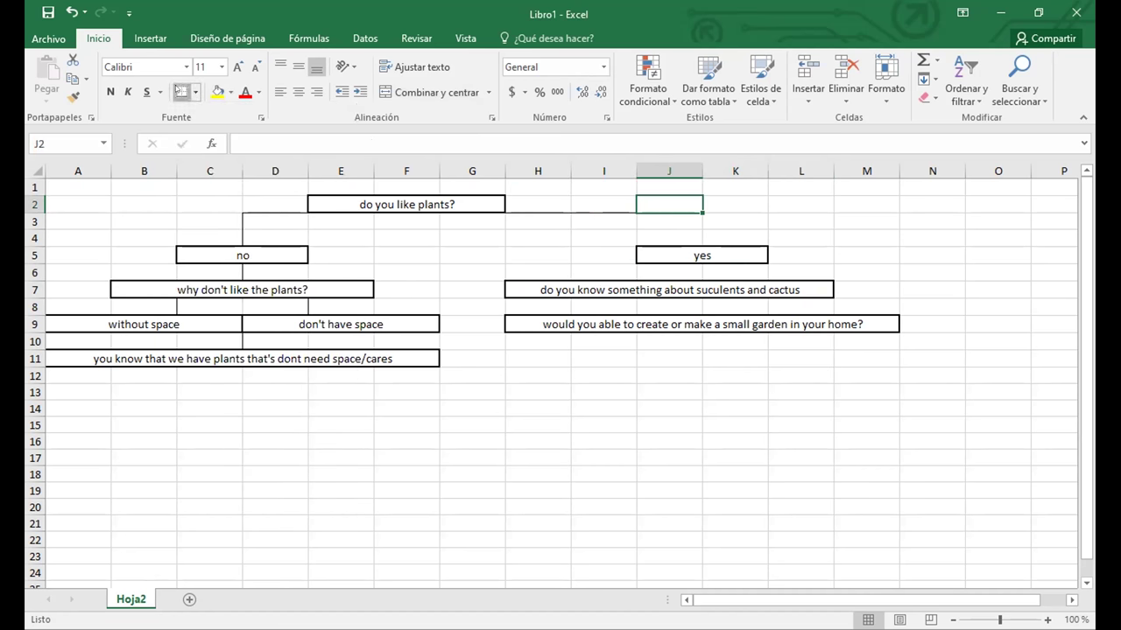
Step: Draw the vertical connector above the "yes" box with a left border (Borde izquierdo) on K3:K4
{"action": "left_click", "coordinate": [750, 214]}
{"action": "left_click_drag", "start_coordinate": [750, 214], "coordinate": [751, 231]}
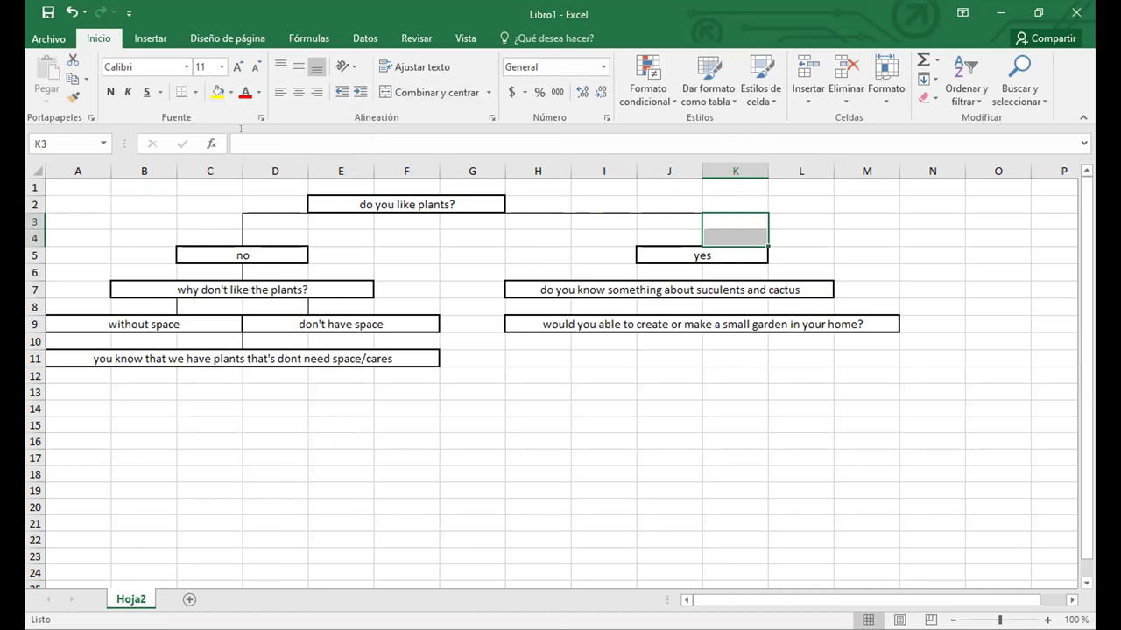
{"action": "left_click", "coordinate": [195, 92]}
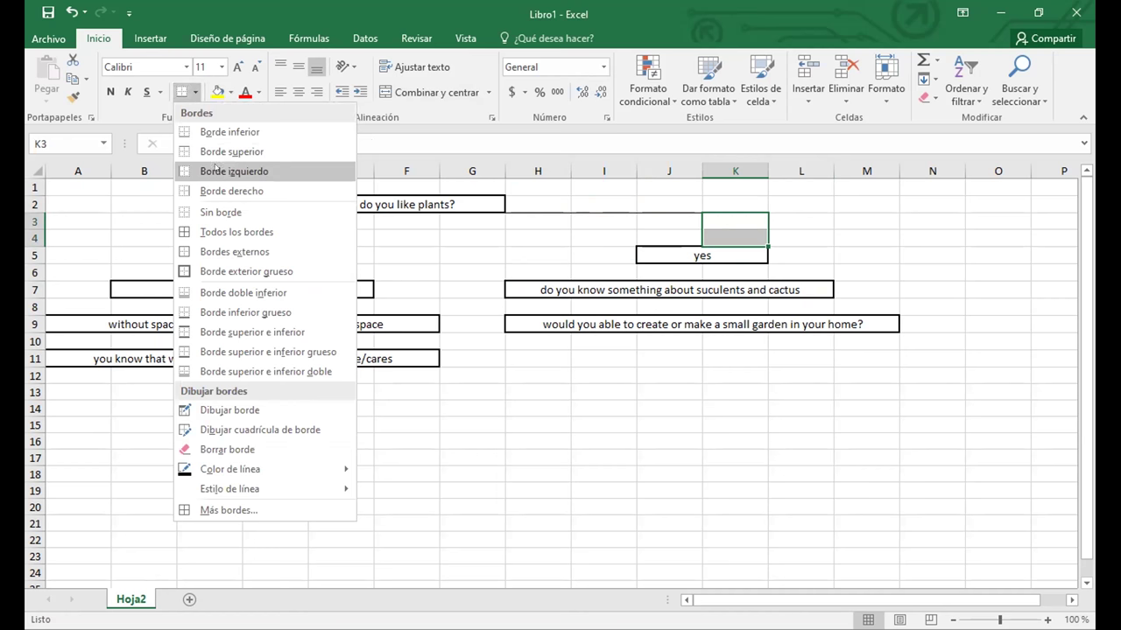
{"action": "left_click", "coordinate": [215, 171]}
{"action": "left_click", "coordinate": [718, 376]}
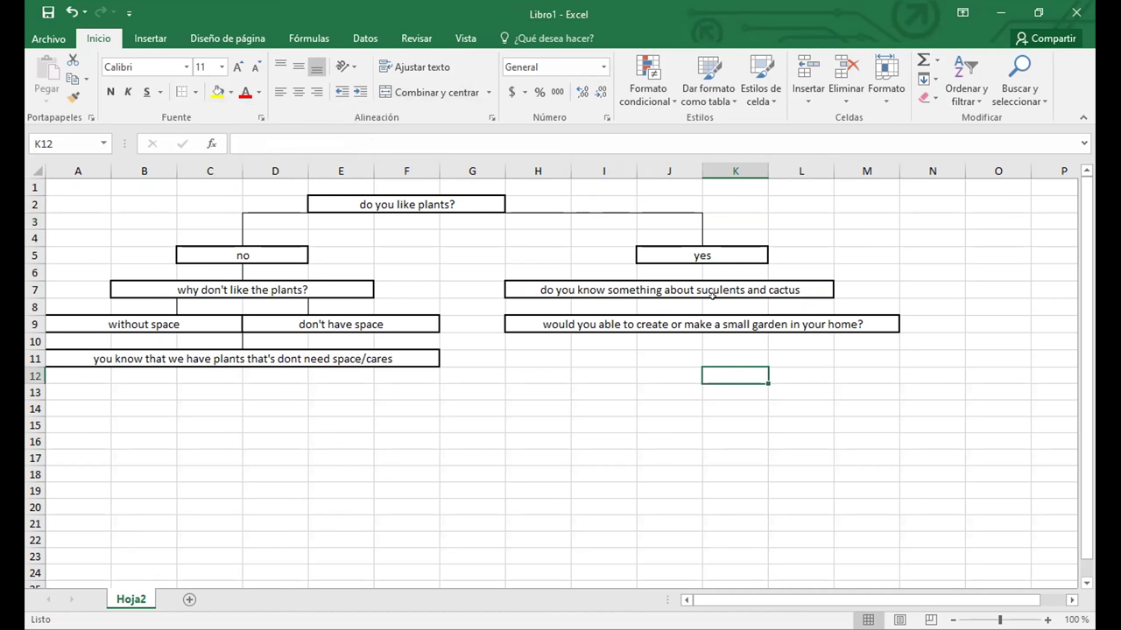
Step: Connect the "yes" box and the two questions below it with left borders on K6 and K8
{"action": "left_click", "coordinate": [713, 272]}
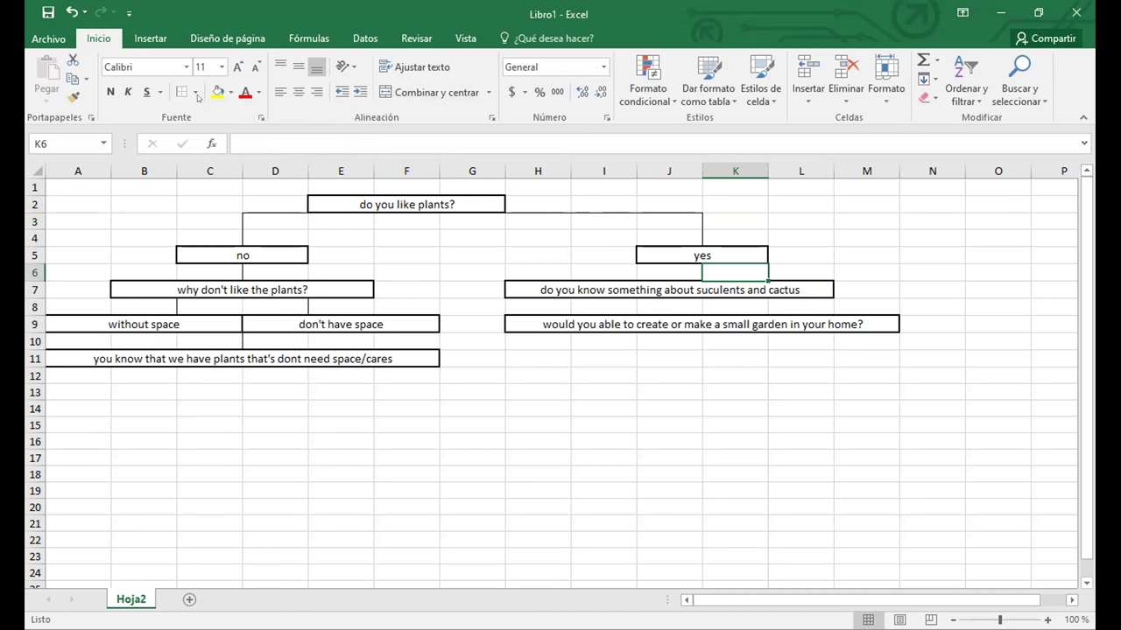
{"action": "left_click", "coordinate": [714, 307]}
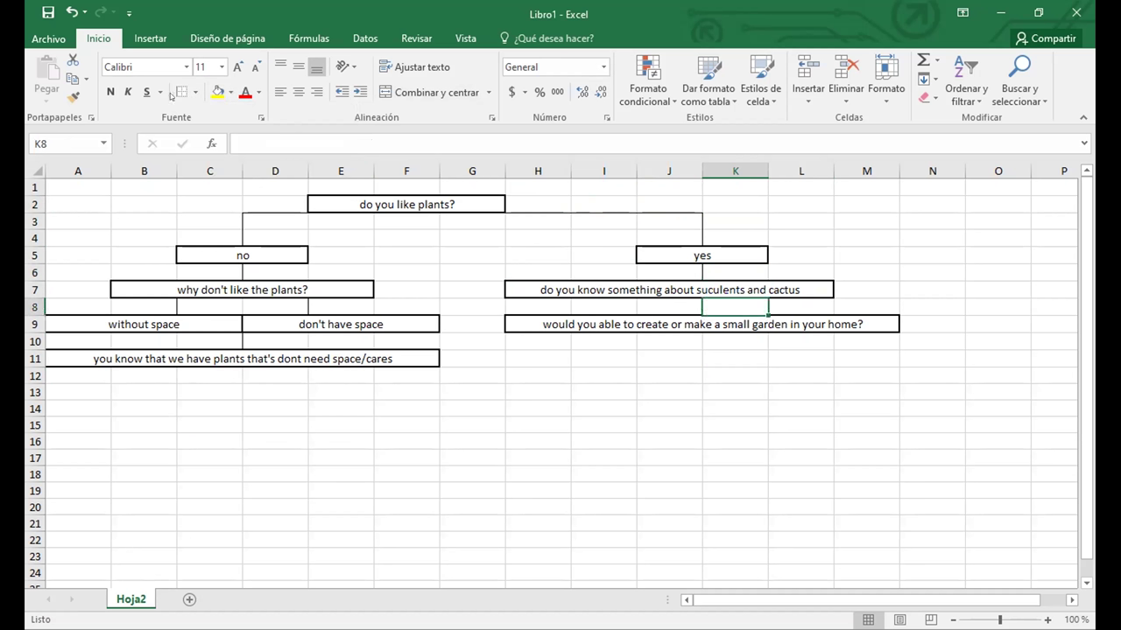
{"action": "left_click", "coordinate": [701, 386]}
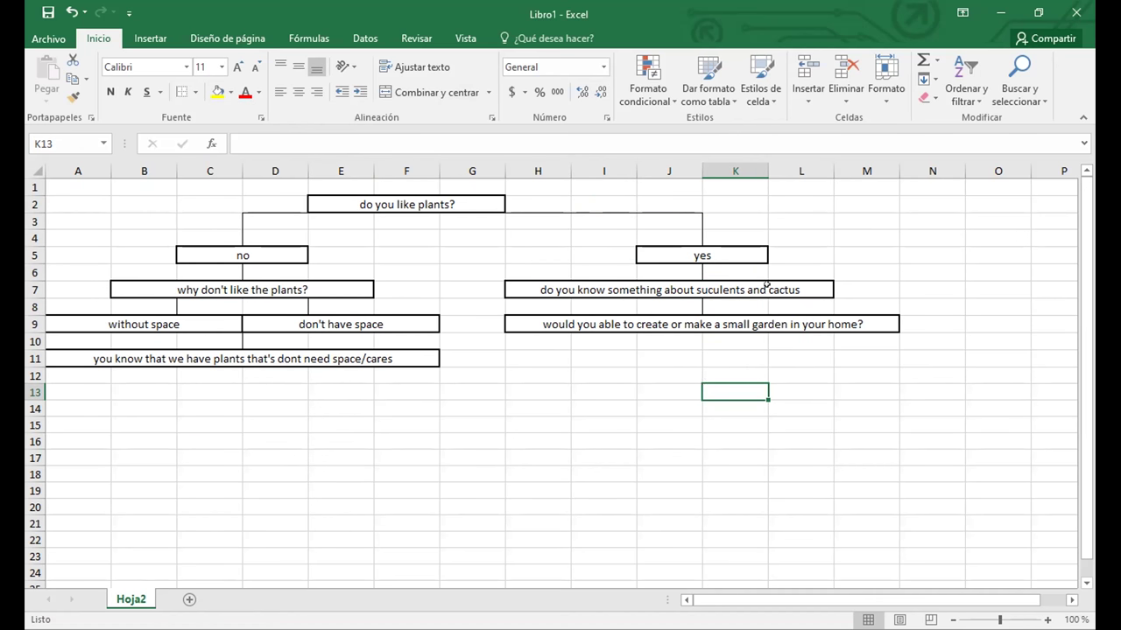
{"action": "left_click", "coordinate": [779, 315]}
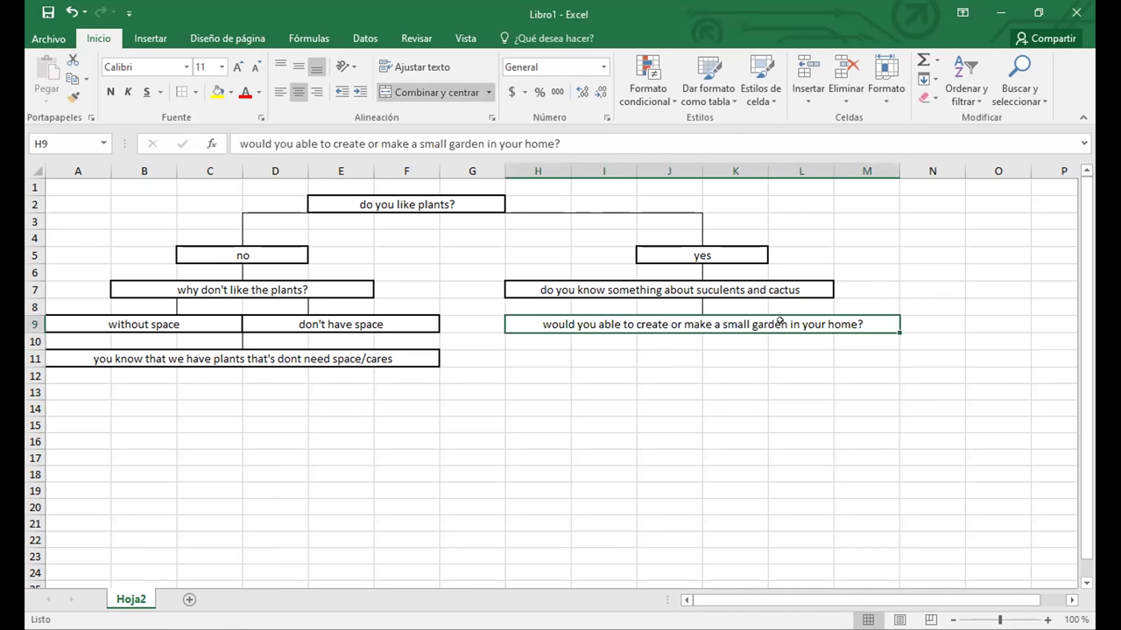
{"action": "double_click", "coordinate": [779, 324]}
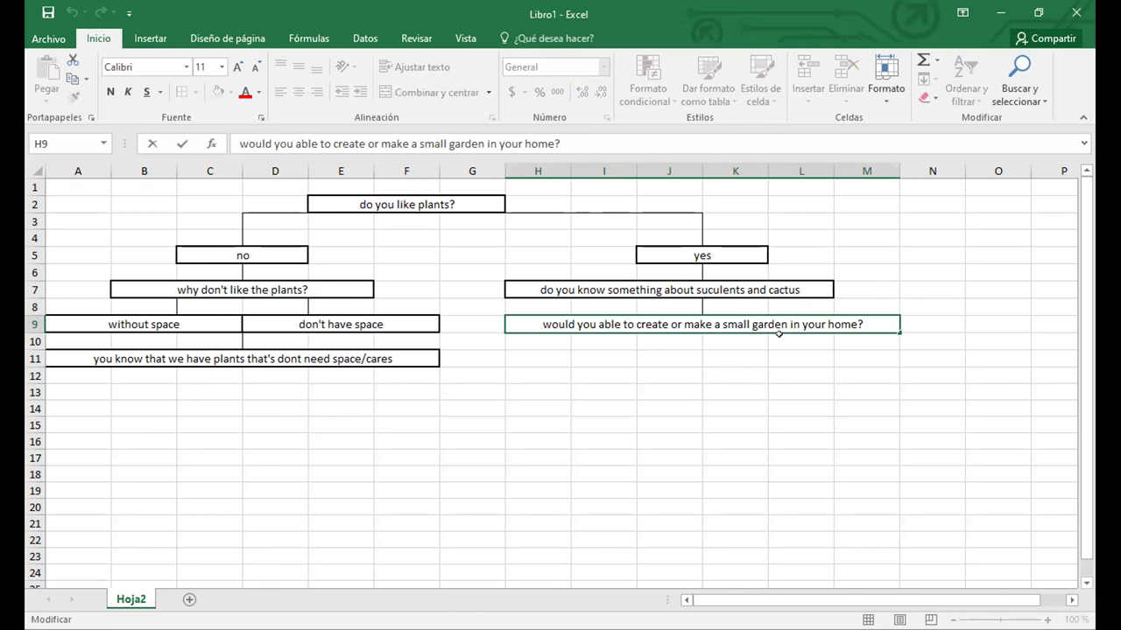
{"action": "left_click", "coordinate": [779, 334]}
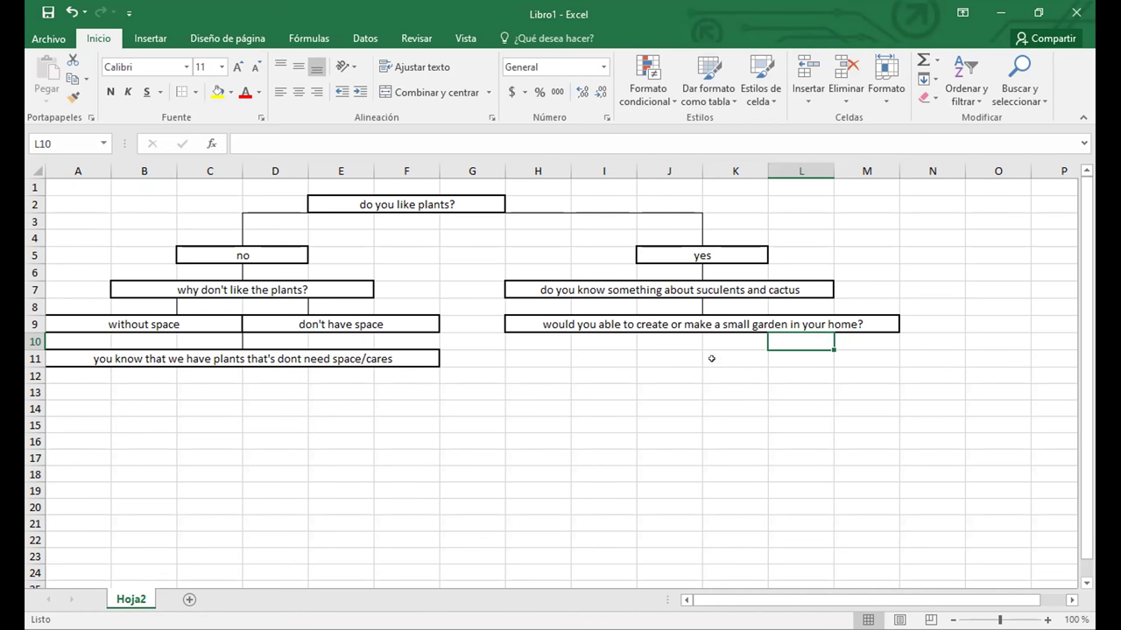
{"action": "left_click", "coordinate": [662, 361]}
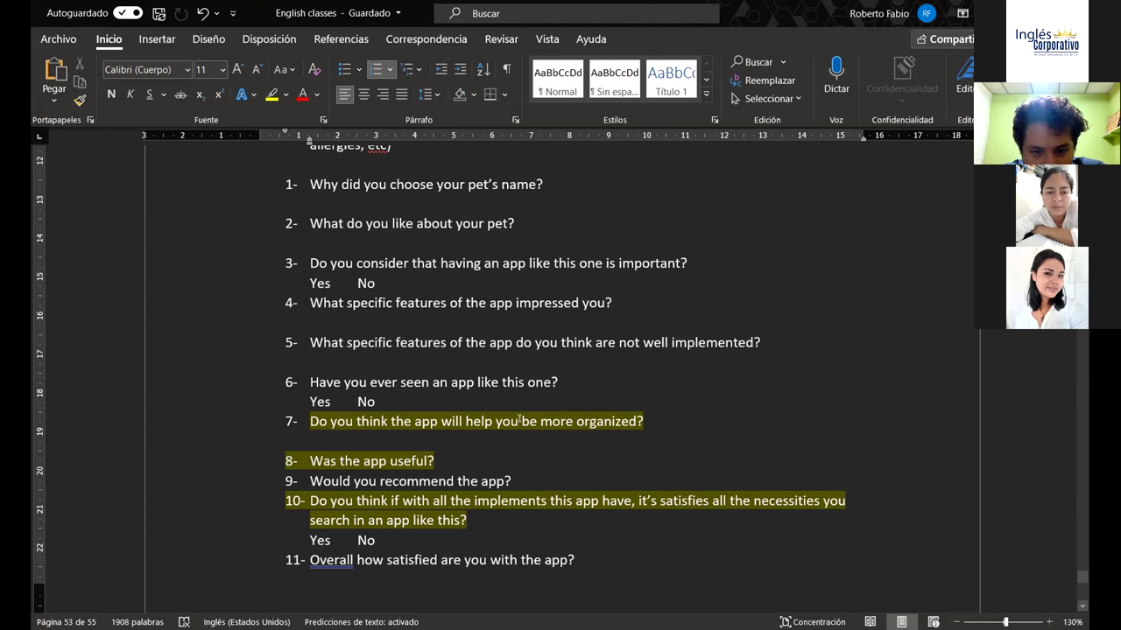
Step: In Word, insert "to" before "be more organized" in question 7 and add Yes and No answer options below it
{"action": "type", "text": "to"}
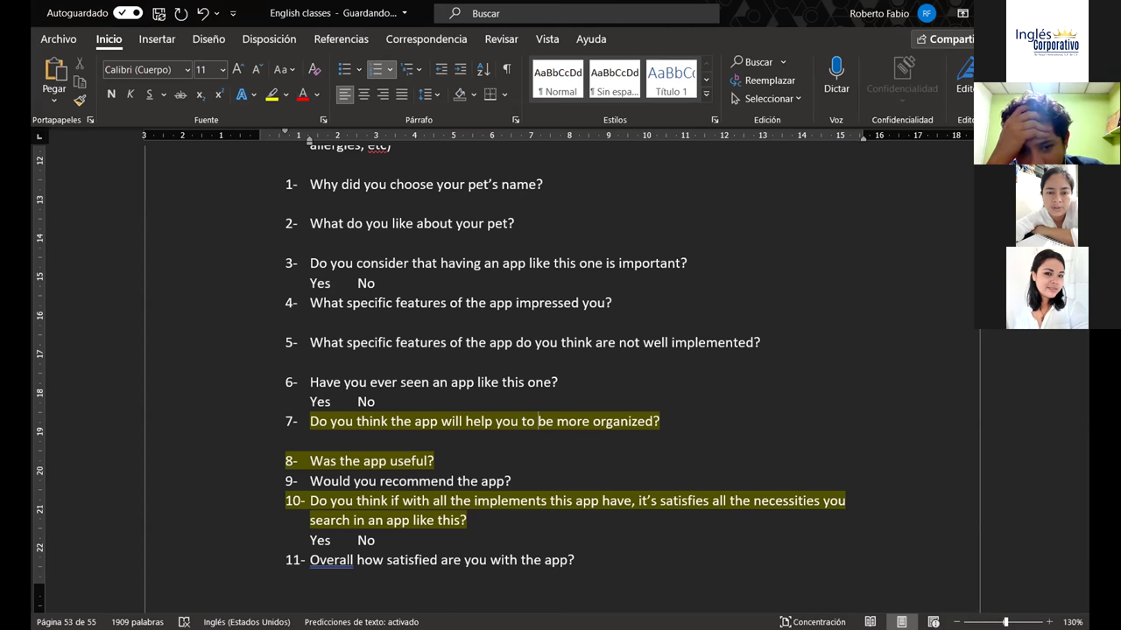
{"action": "left_click", "coordinate": [680, 421]}
{"action": "key", "text": "Return"}
{"action": "key", "text": "BackSpace"}
{"action": "type", "text": "Y"}
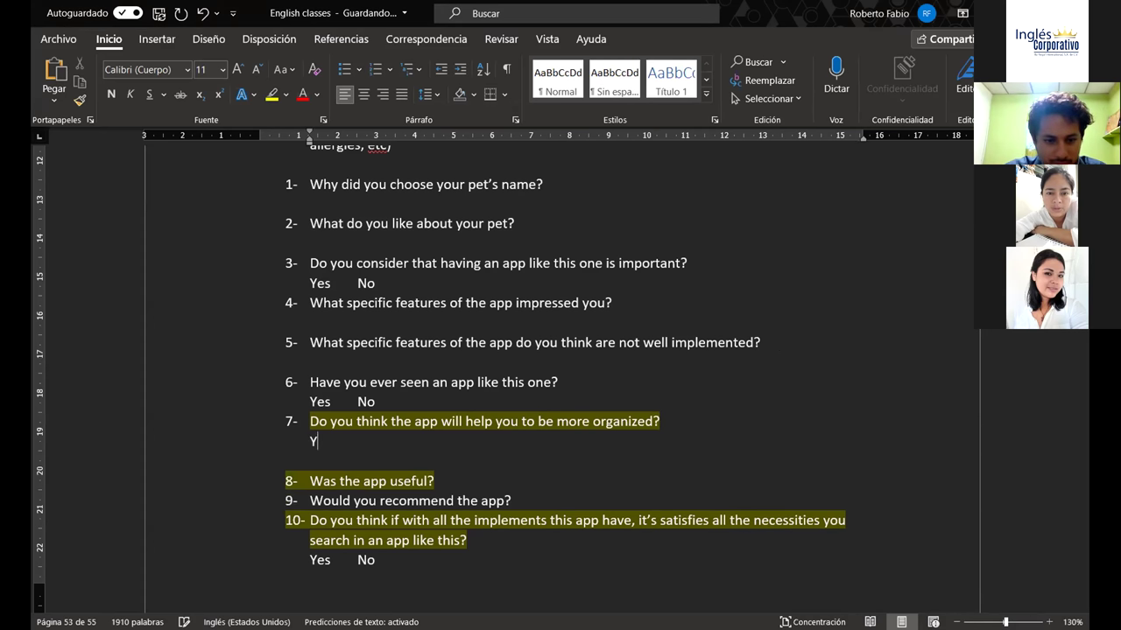
{"action": "type", "text": "es N"}
{"action": "key", "text": "BackSpace"}
{"action": "key", "text": "Tab"}
{"action": "type", "text": "No"}
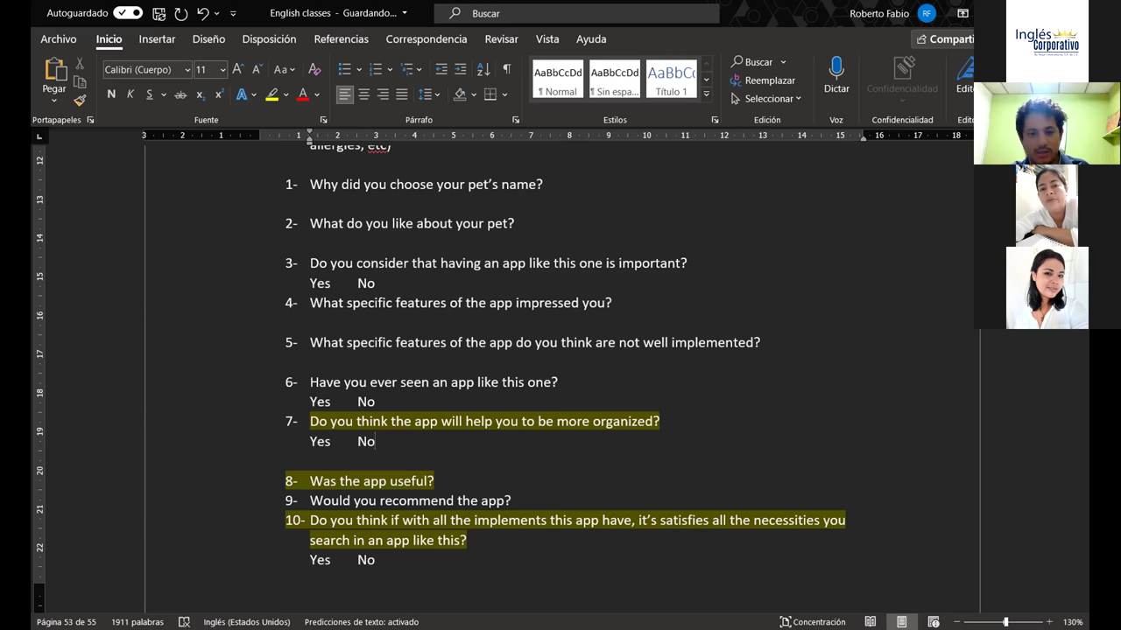
{"action": "left_click_drag", "start_coordinate": [438, 481], "coordinate": [274, 484]}
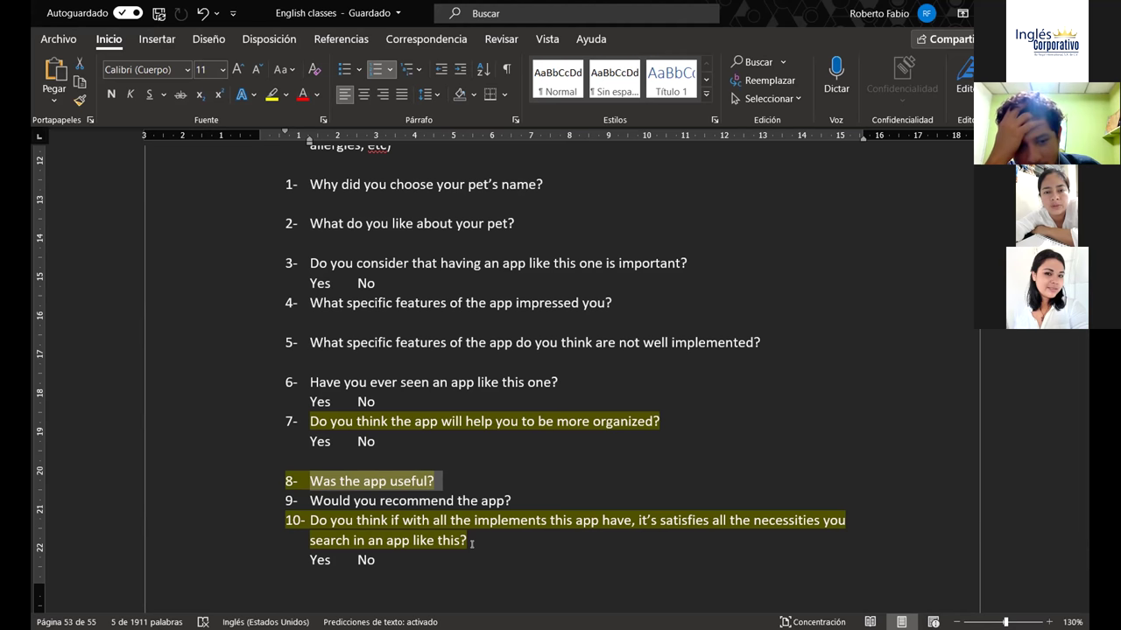
{"action": "left_click", "coordinate": [426, 480]}
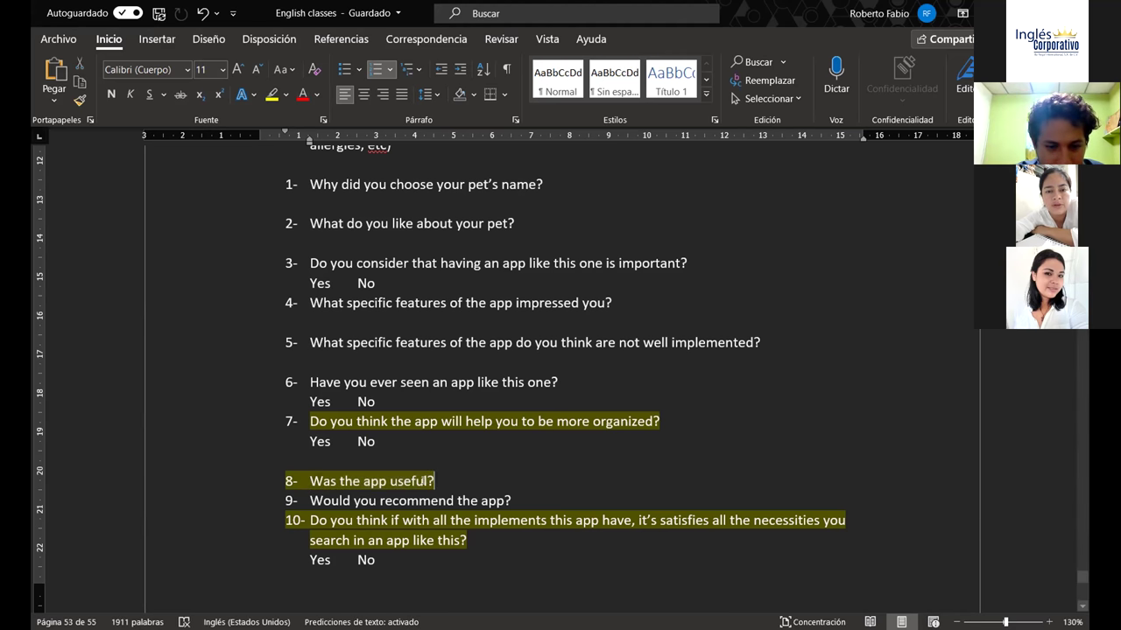
{"action": "left_click_drag", "start_coordinate": [433, 481], "coordinate": [317, 477]}
{"action": "left_click", "coordinate": [318, 479]}
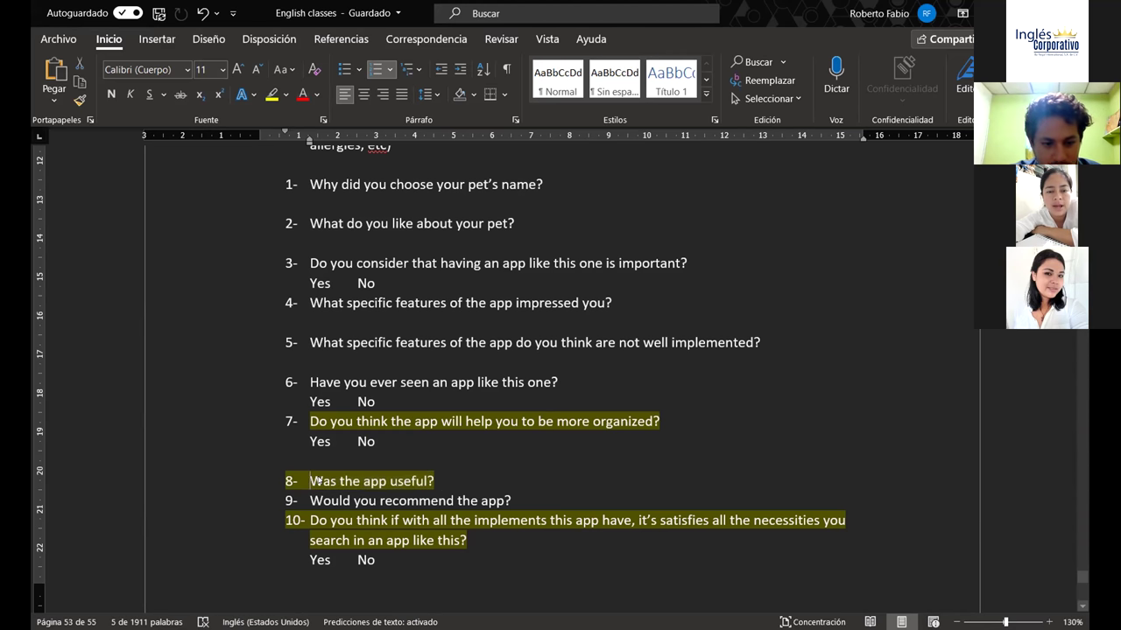
{"action": "type", "text": "whow "}
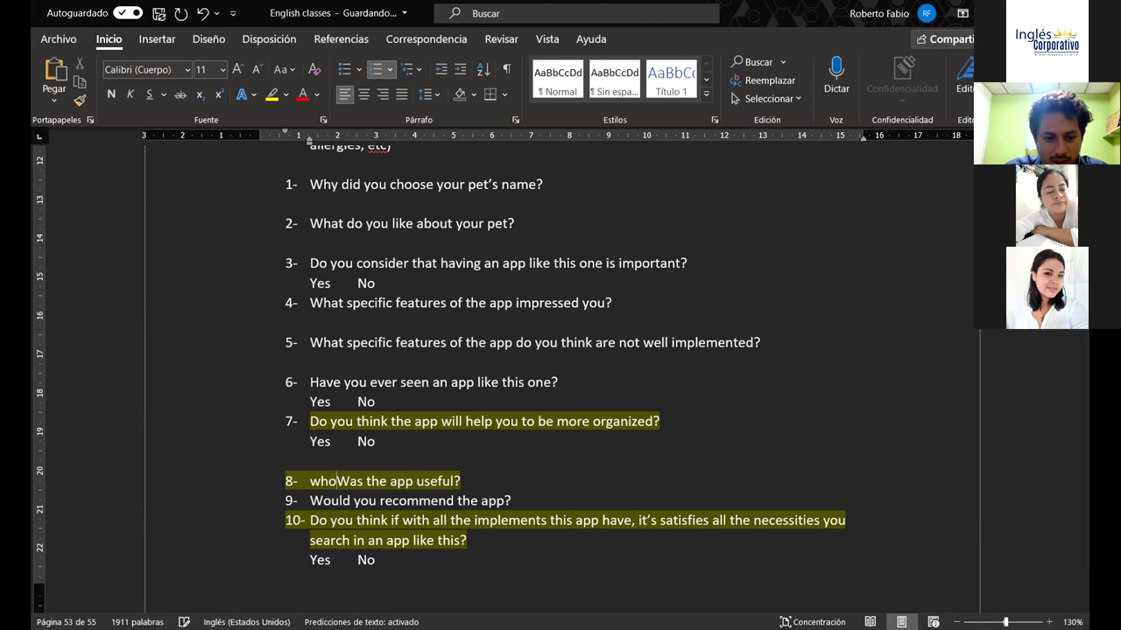
{"action": "type", "text": "u"}
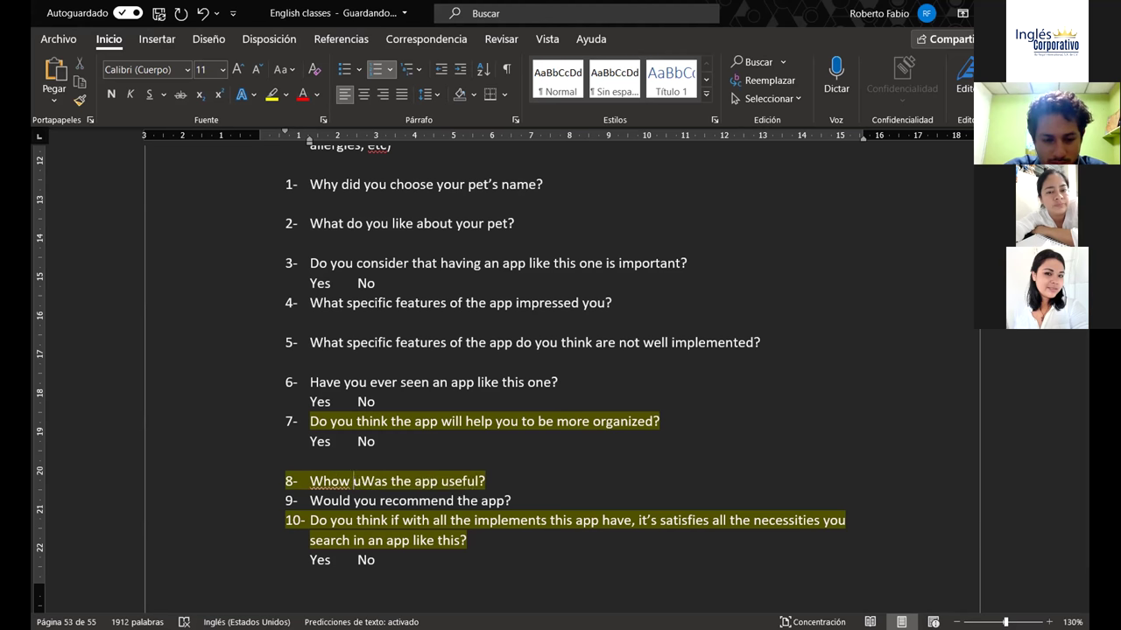
{"action": "key", "text": "BackSpace"}
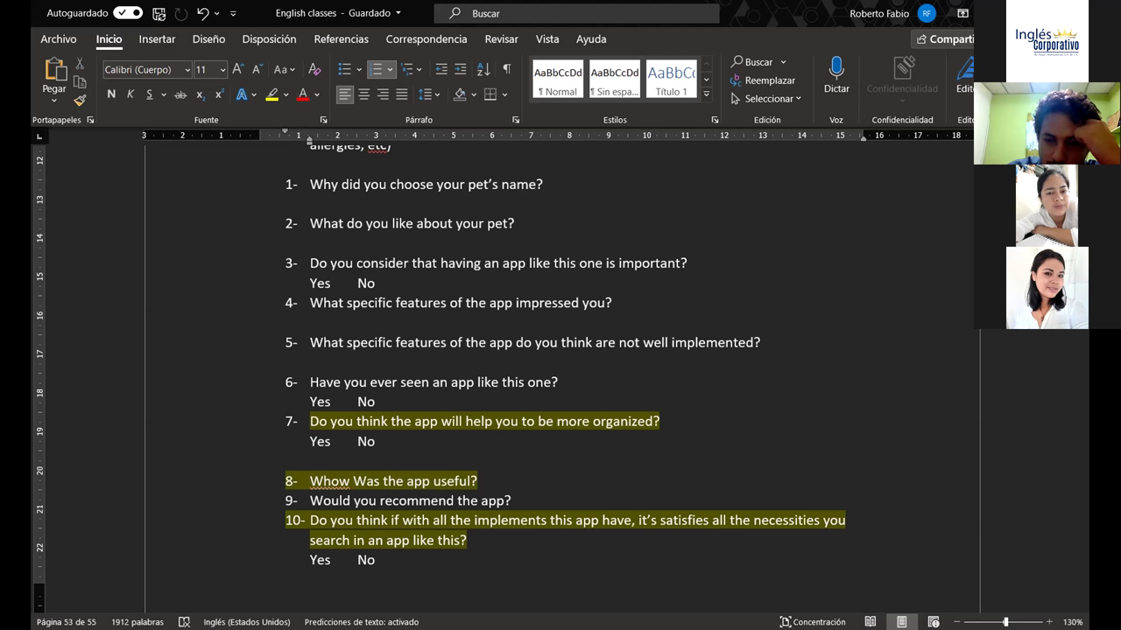
{"action": "key", "text": "BackSpace"}
{"action": "key", "text": "BackSpace"}
{"action": "key", "text": "BackSpace"}
{"action": "key", "text": "BackSpace"}
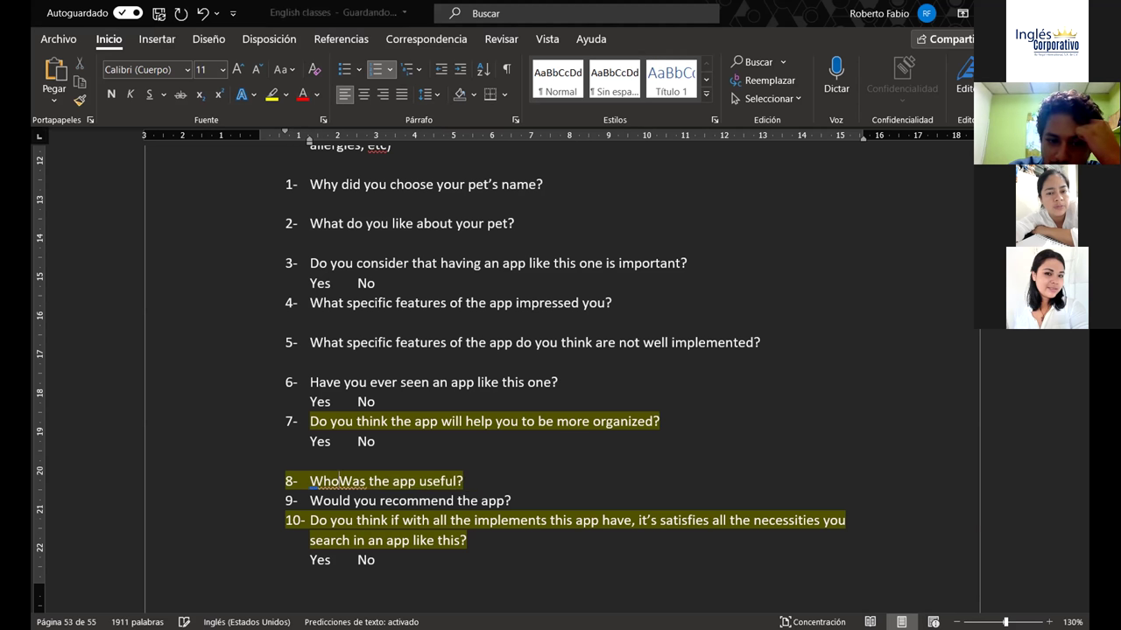
{"action": "type", "text": "o"}
{"action": "key", "text": "BackSpace"}
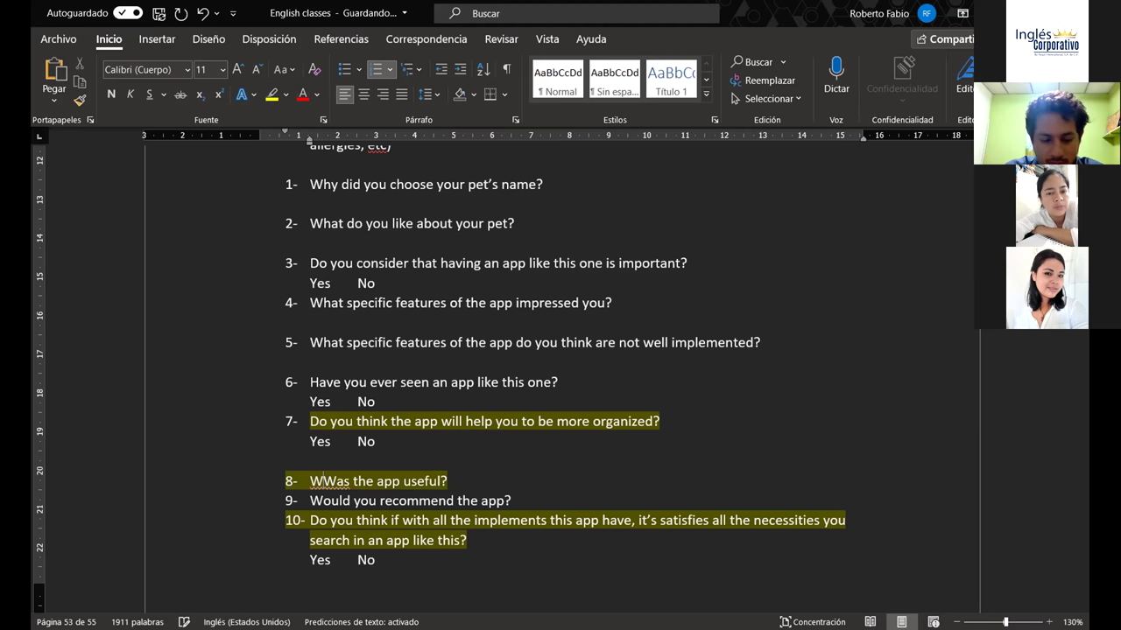
{"action": "key", "text": "BackSpace"}
{"action": "key", "text": "BackSpace"}
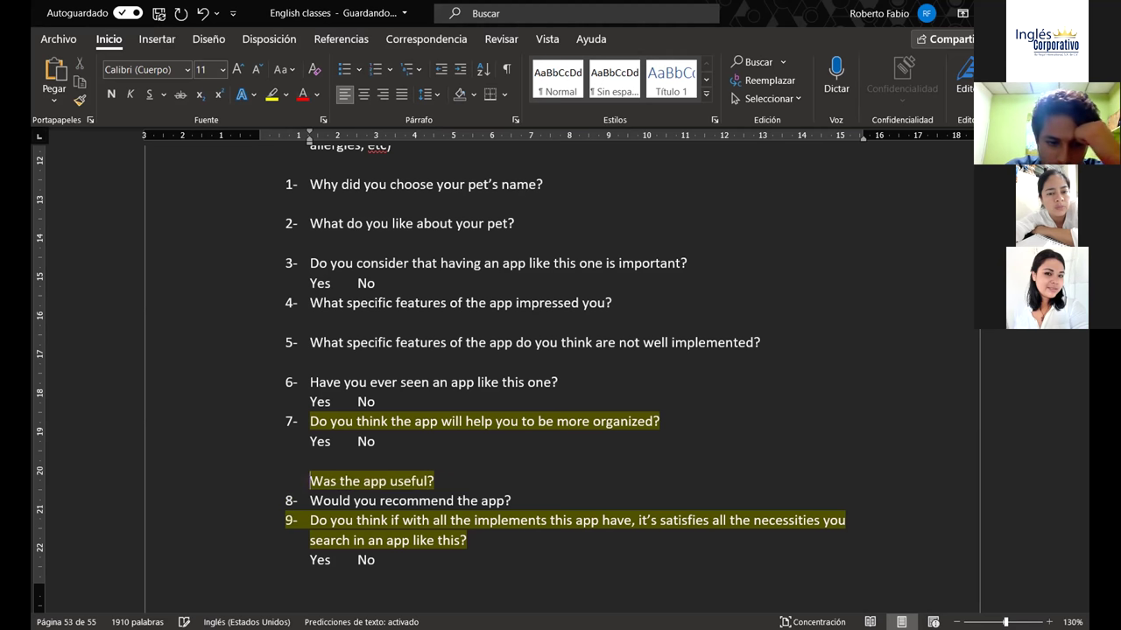
{"action": "key", "text": "ctrl+z"}
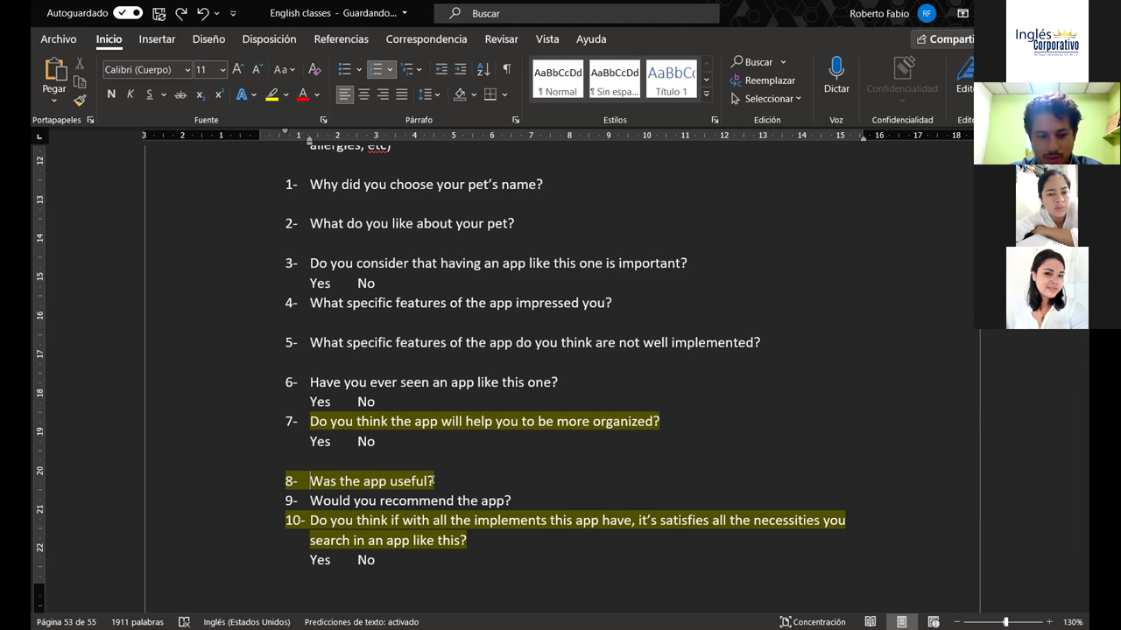
Step: Replace "Was" with "How is" in question 8 so it reads "How is the app useful?"
{"action": "key", "text": "BackSpace"}
{"action": "key", "text": "BackSpace"}
{"action": "type", "text": "o"}
{"action": "type", "text": "w"}
{"action": "key", "text": "BackSpace"}
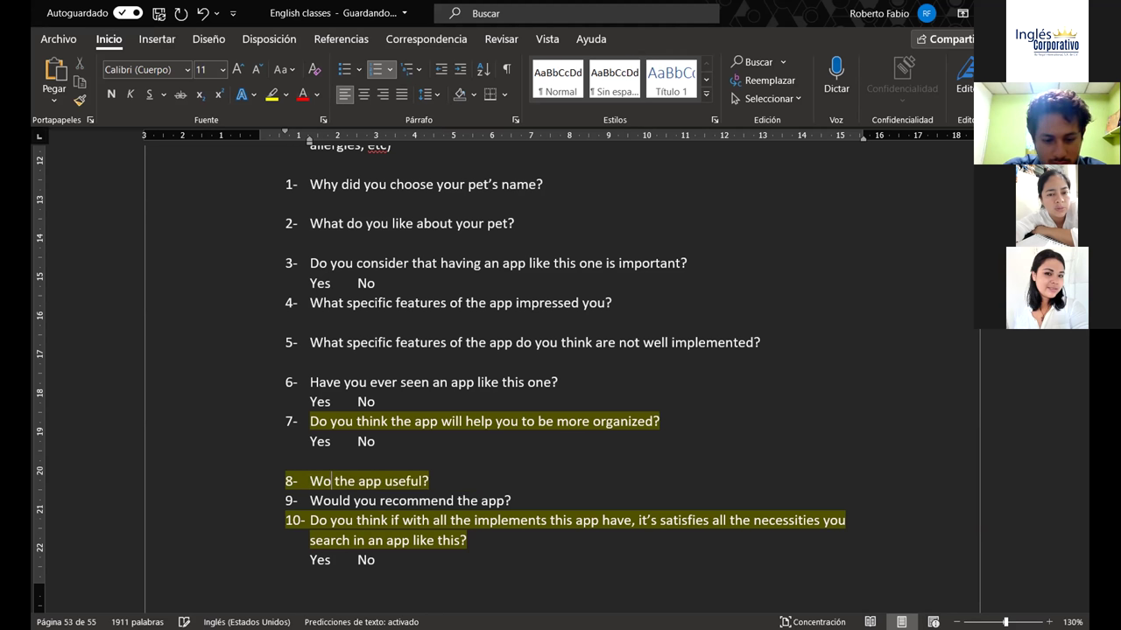
{"action": "key", "text": "BackSpace"}
{"action": "key", "text": "BackSpace"}
{"action": "type", "text": "How"}
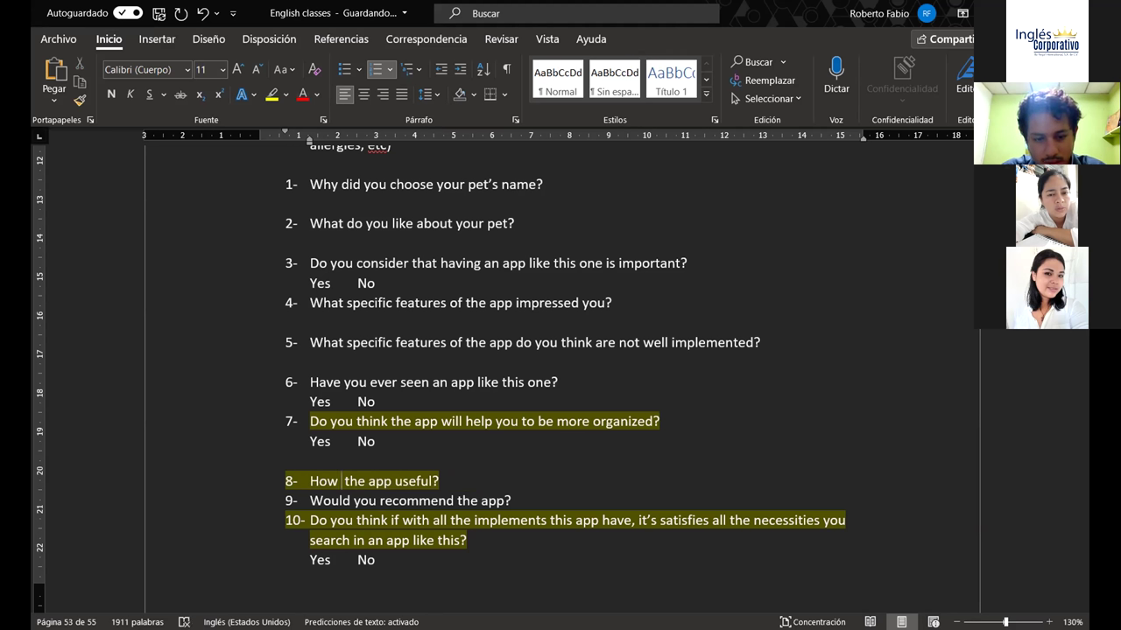
{"action": "type", "text": " is"}
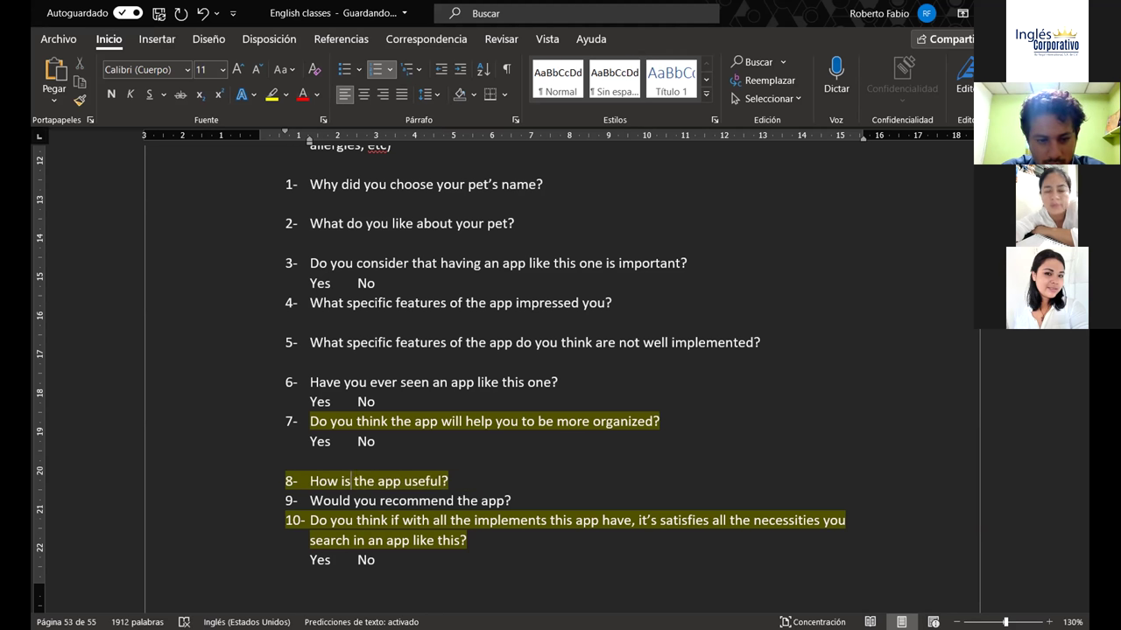
Step: Insert an empty numbered question 10 above "Do you think if with all the implements this app have"
{"action": "scroll", "coordinate": [448, 449], "scroll_direction": "down", "scroll_amount": 1}
{"action": "scroll", "coordinate": [448, 448], "scroll_direction": "down", "scroll_amount": 1}
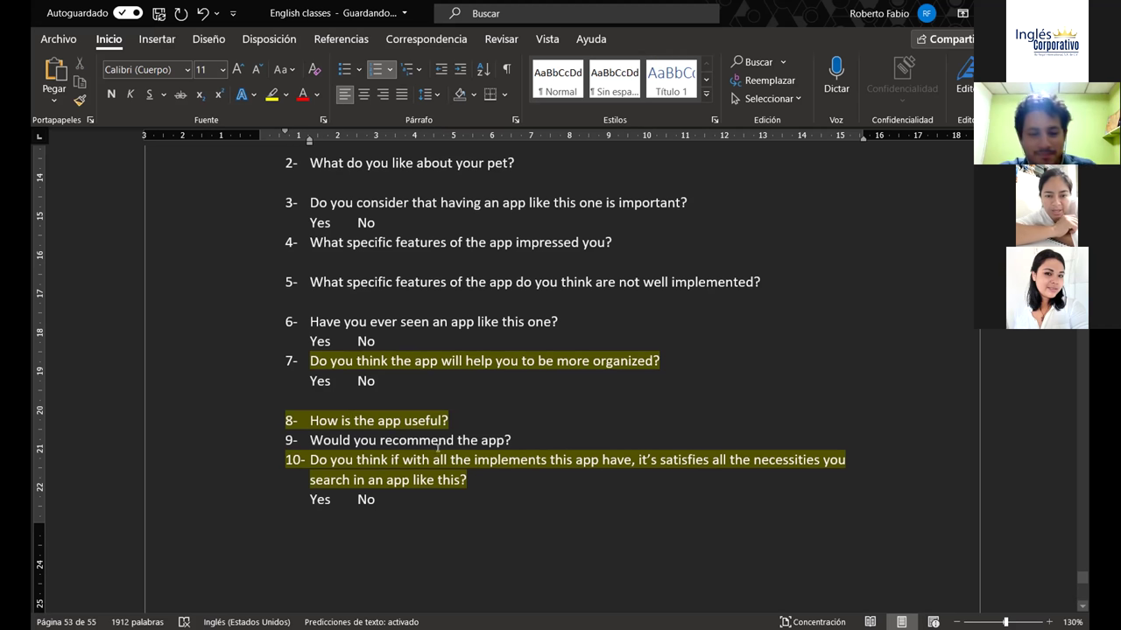
{"action": "double_click", "coordinate": [622, 453]}
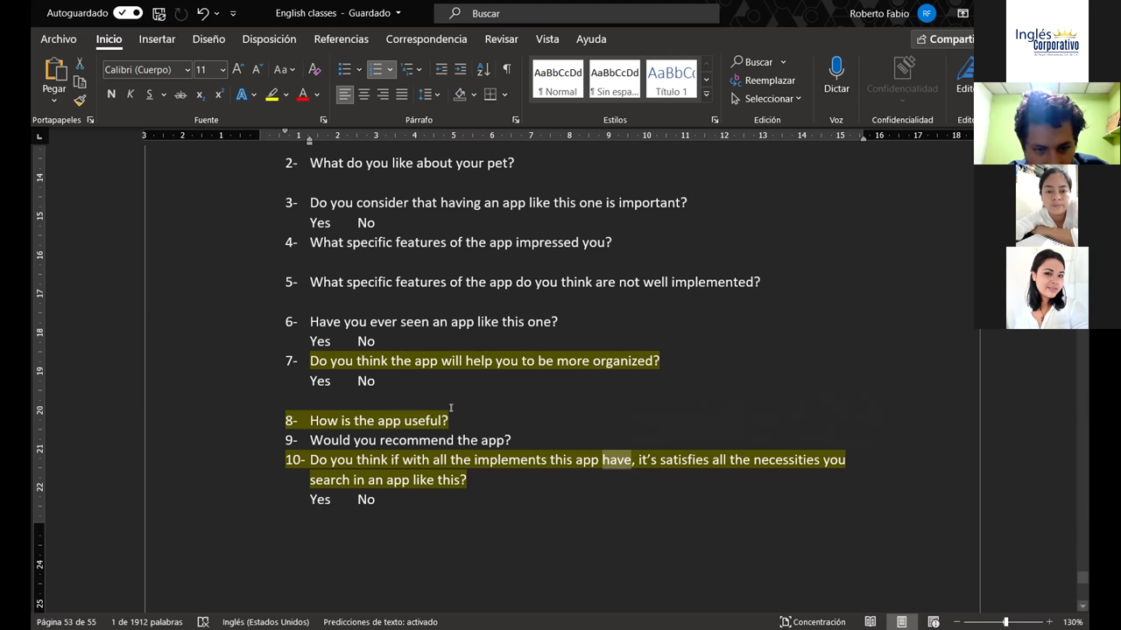
{"action": "left_click", "coordinate": [307, 453]}
{"action": "key", "text": "Return"}
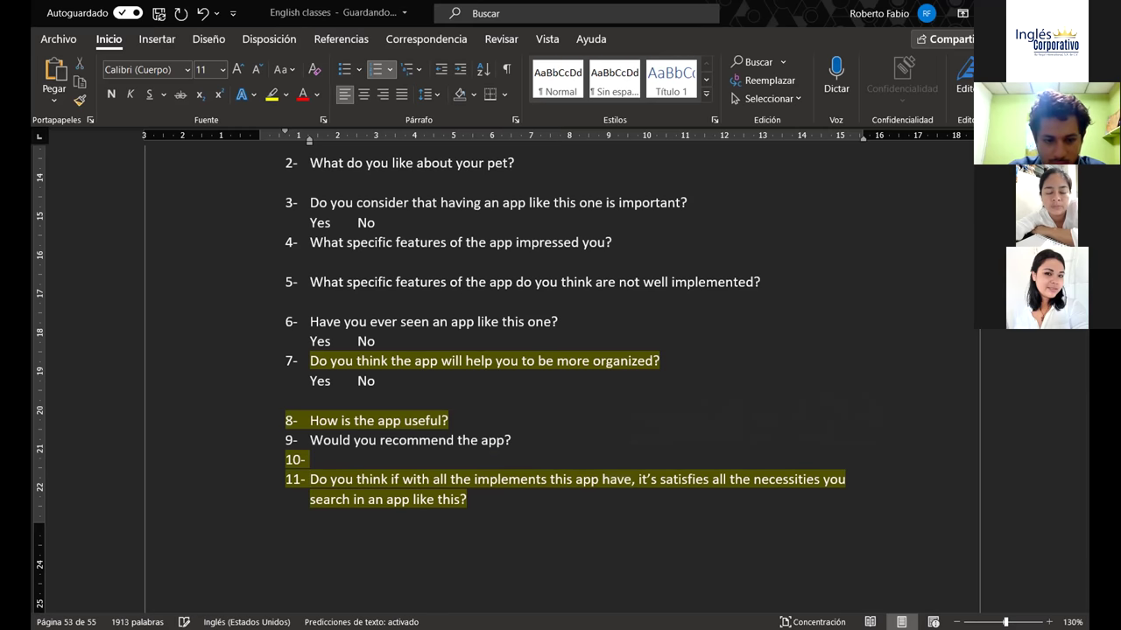
{"action": "key", "text": "Up"}
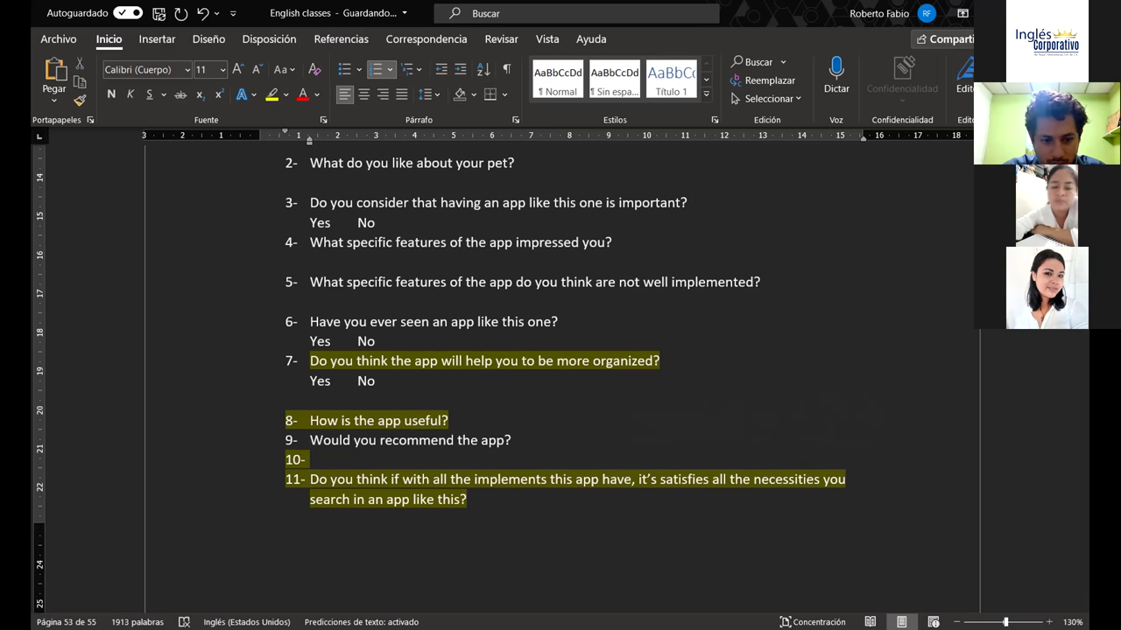
{"action": "left_click", "coordinate": [330, 452]}
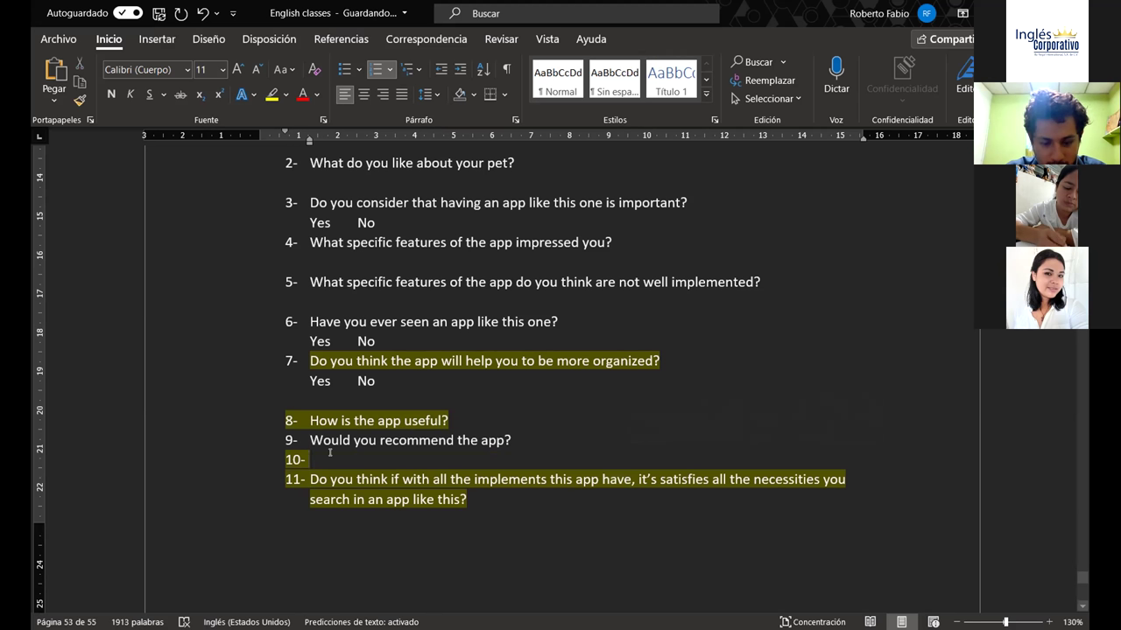
{"action": "type", "text": "Afther"}
{"action": "key", "text": "BackSpace"}
{"action": "key", "text": "BackSpace"}
{"action": "key", "text": "BackSpace"}
{"action": "key", "text": "BackSpace"}
{"action": "key", "text": "BackSpace"}
{"action": "key", "text": "BackSpace"}
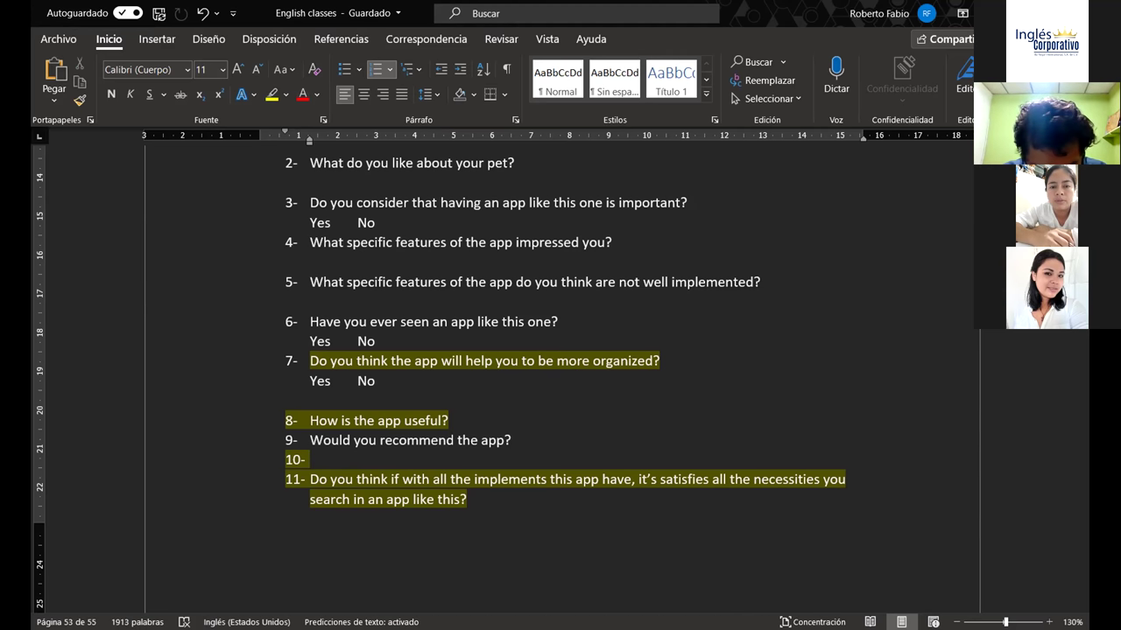
Step: Write "How much did this app satisfice your expectactions or your" as the beginning of the empty question 10
{"action": "type", "text": "How m"}
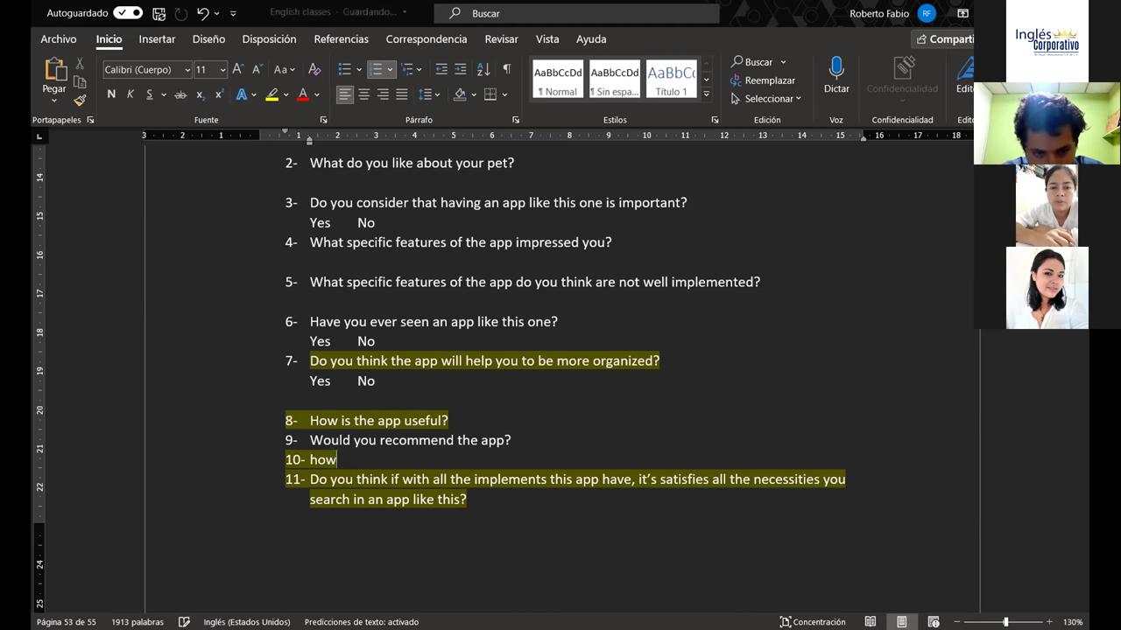
{"action": "type", "text": "uch"}
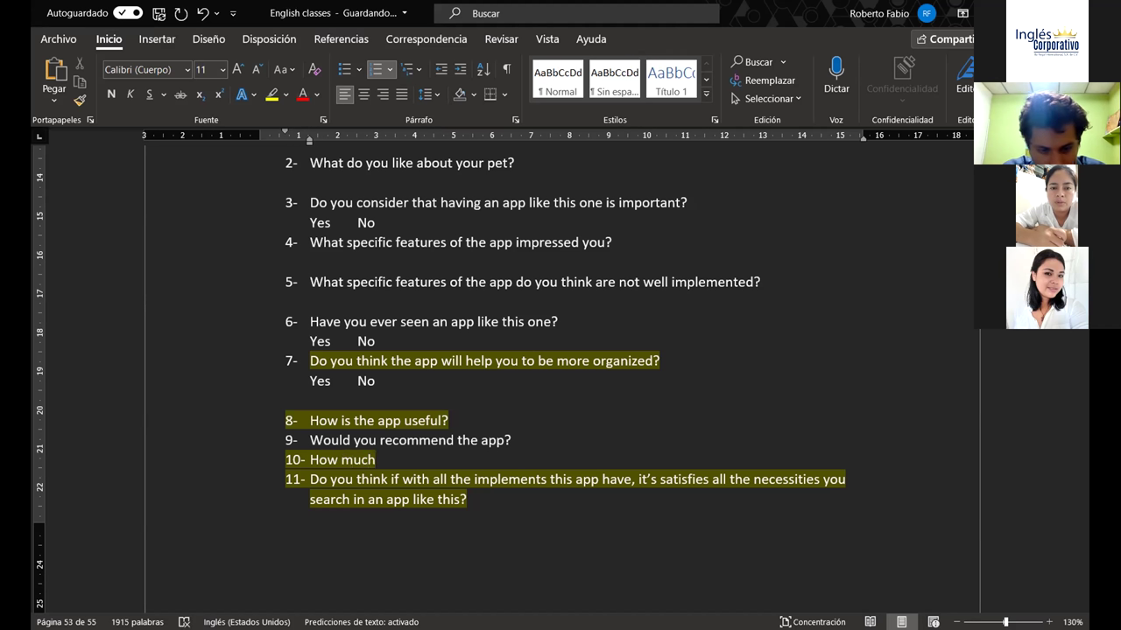
{"action": "type", "text": " did this "}
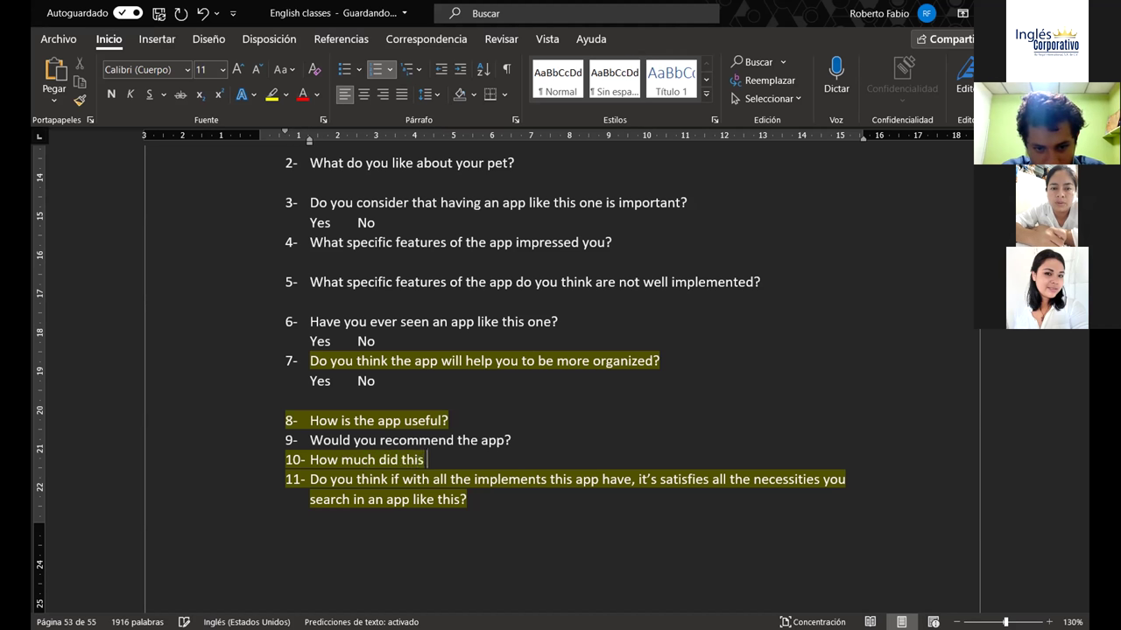
{"action": "type", "text": "app satis"}
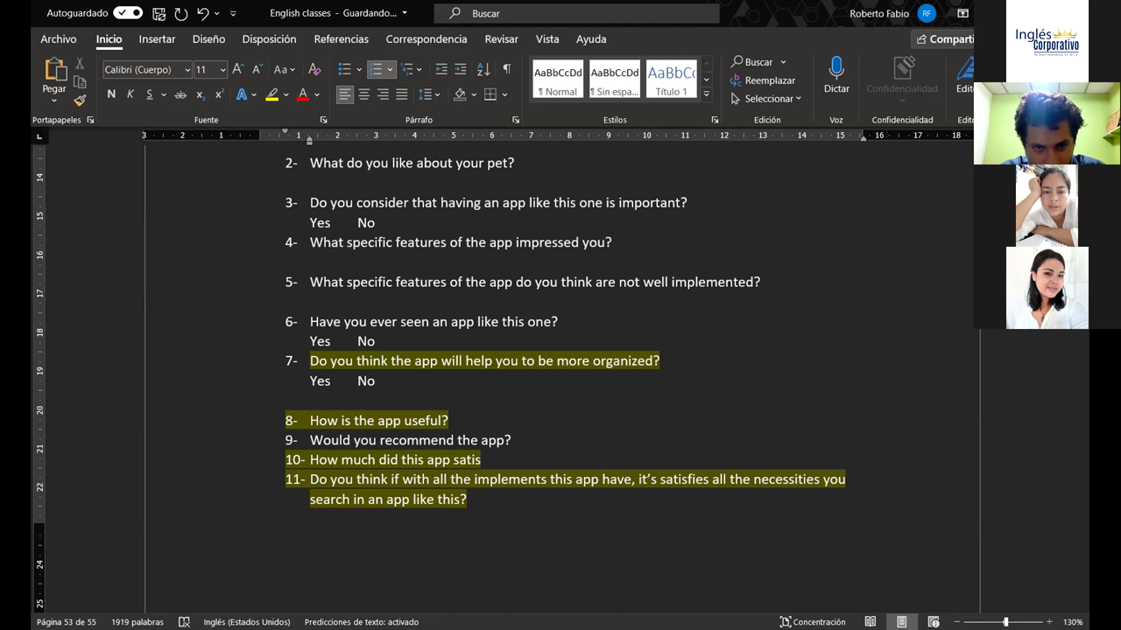
{"action": "type", "text": "fice "}
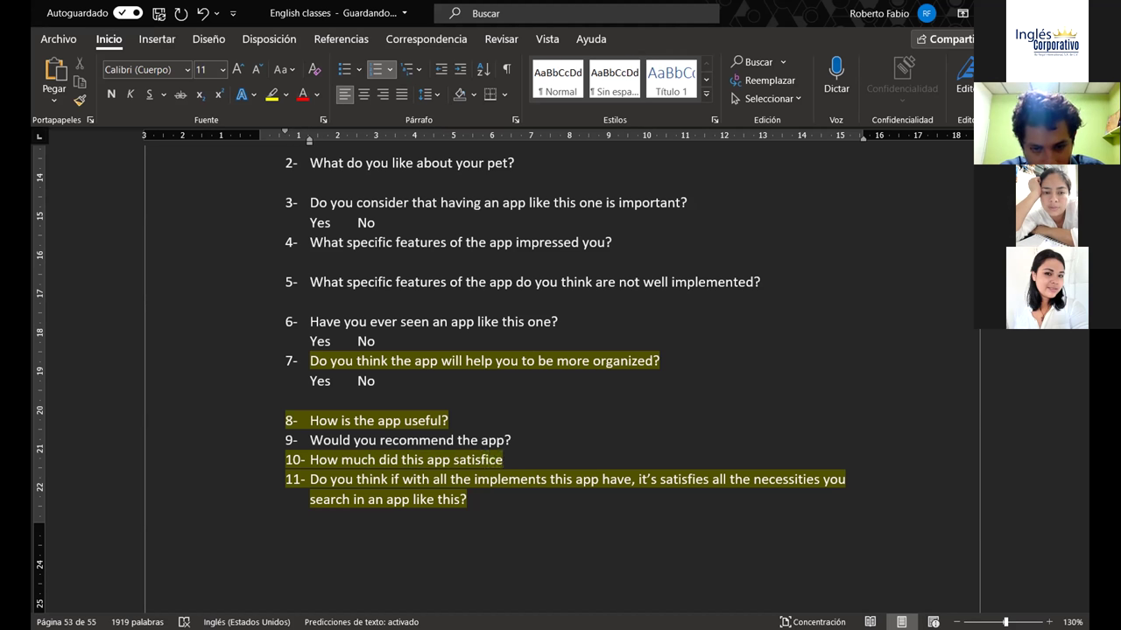
{"action": "type", "text": "your expecte"}
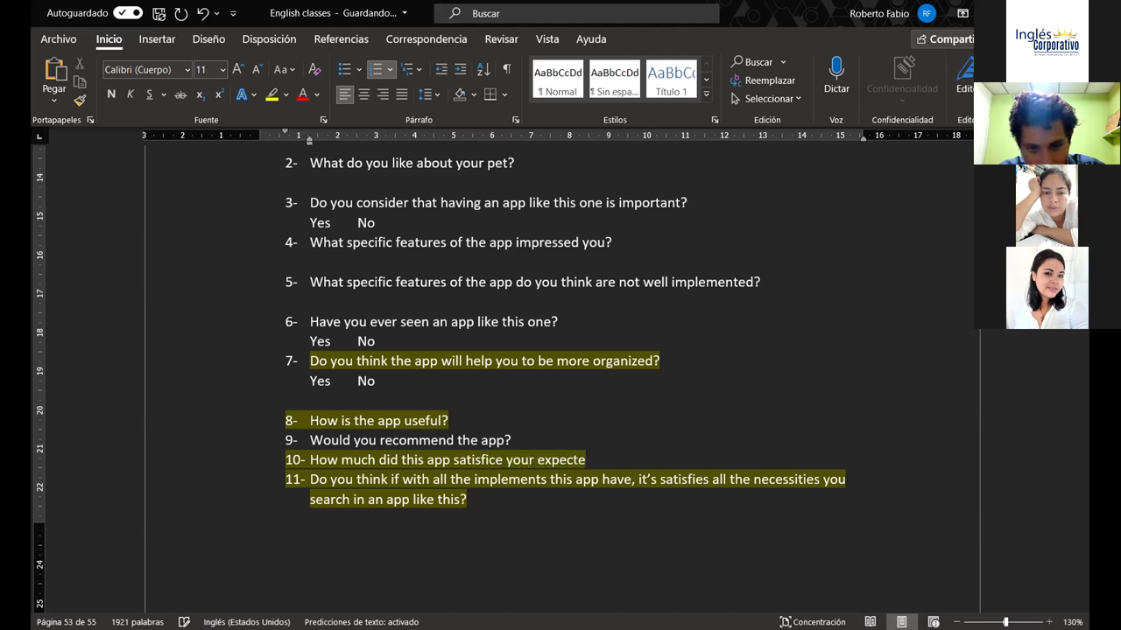
{"action": "key", "text": "BackSpace"}
{"action": "type", "text": "actions"}
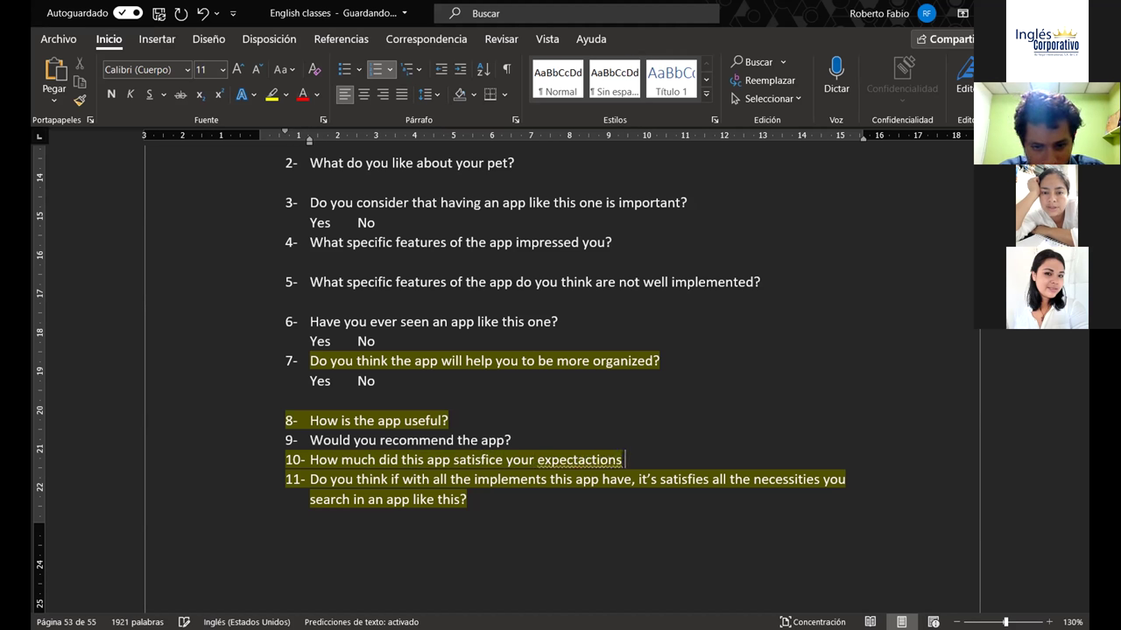
{"action": "key", "text": "BackSpace"}
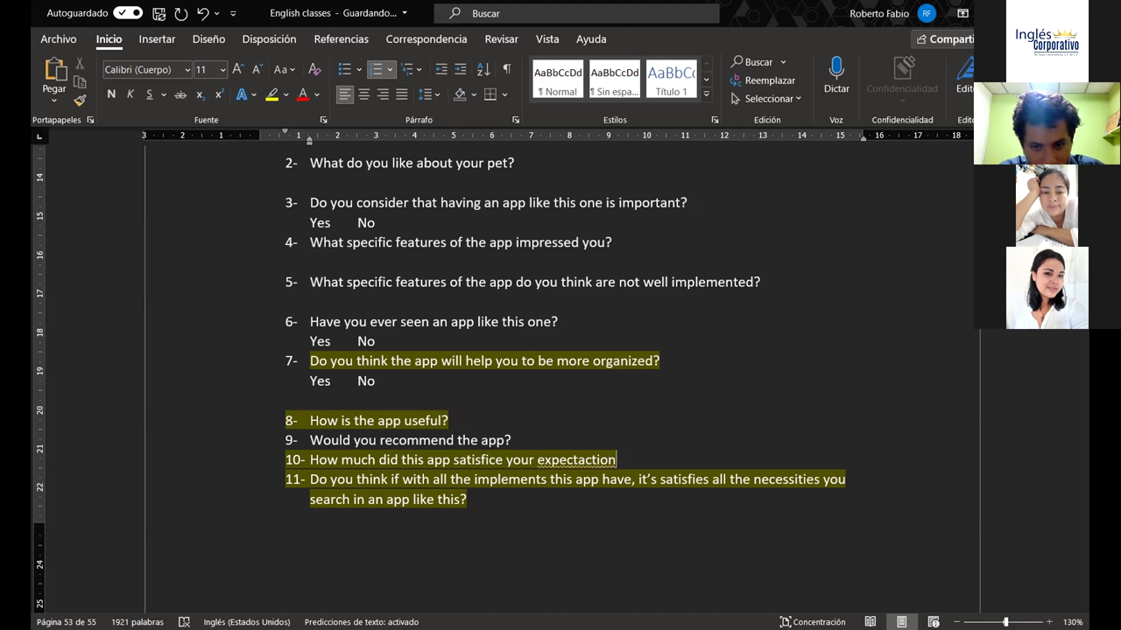
{"action": "type", "text": "o"}
{"action": "key", "text": "BackSpace"}
{"action": "key", "text": "BackSpace"}
{"action": "type", "text": "s or your"}
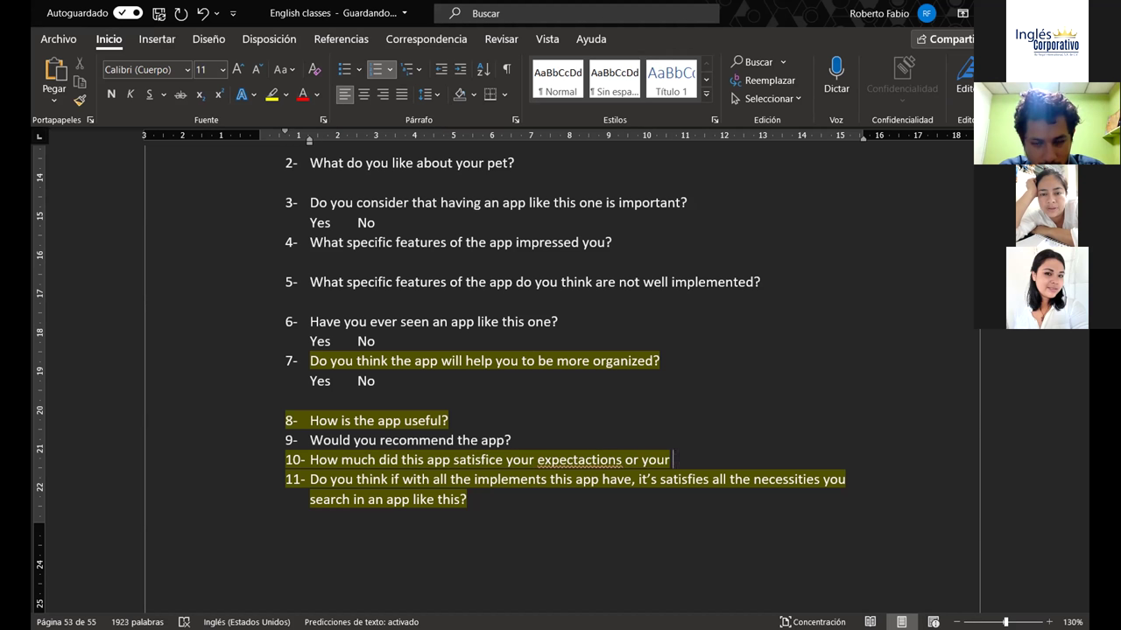
Step: Rewrite the ending of question 10 after "expectactions" as "or your needs"
{"action": "key", "text": "BackSpace"}
{"action": "key", "text": "BackSpace"}
{"action": "key", "text": "BackSpace"}
{"action": "key", "text": "BackSpace"}
{"action": "key", "text": "BackSpace"}
{"action": "key", "text": "BackSpace"}
{"action": "key", "text": "BackSpace"}
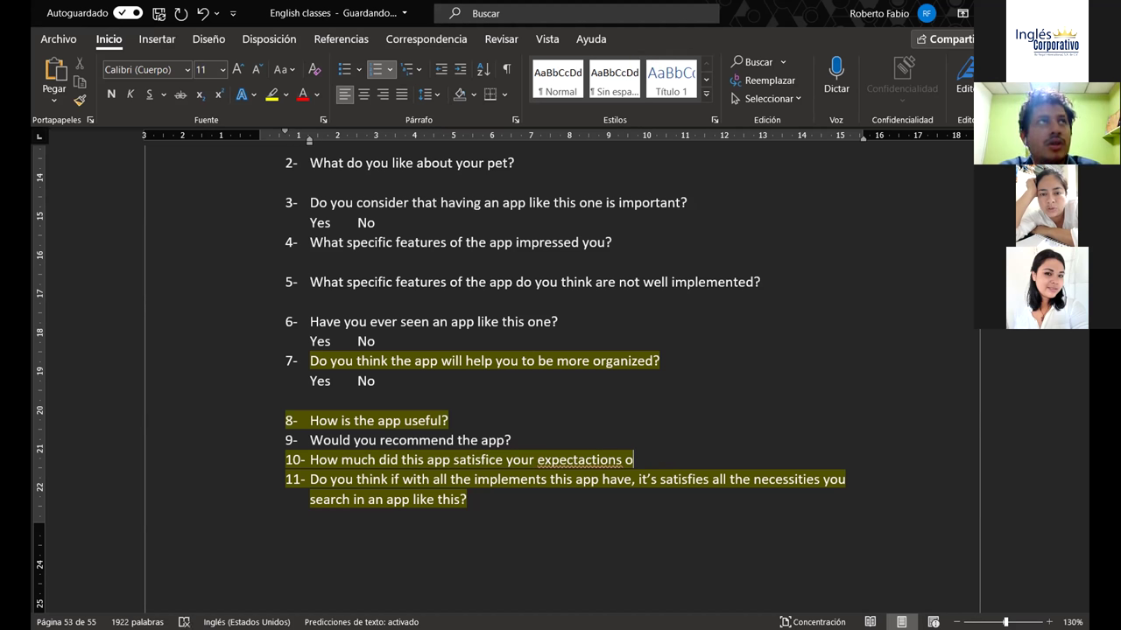
{"action": "type", "text": "r your "}
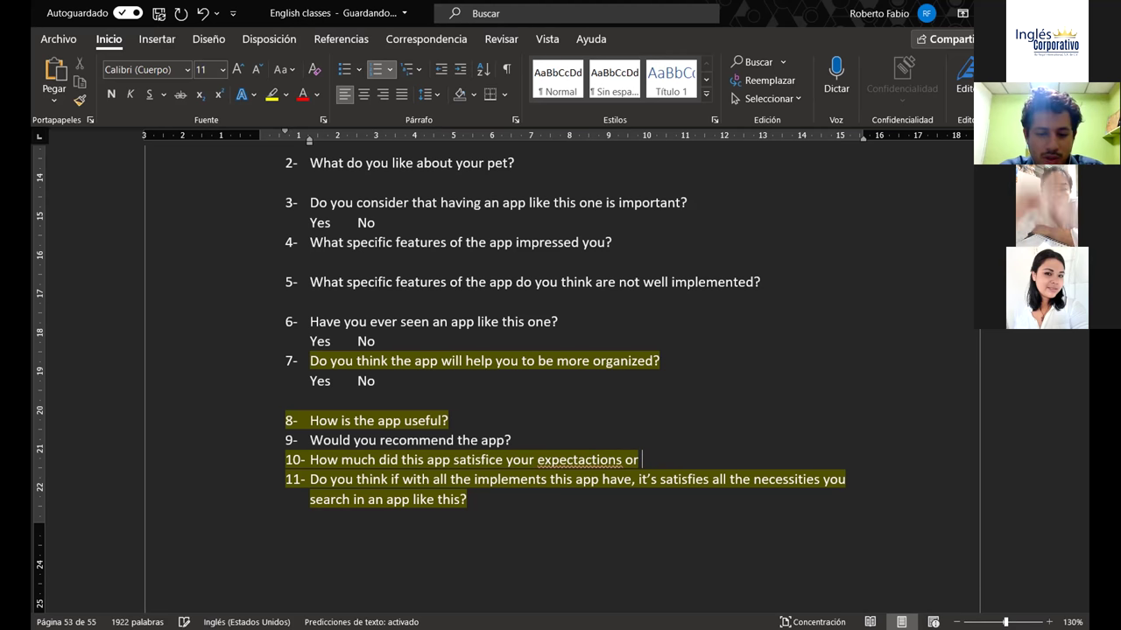
{"action": "type", "text": "needs"}
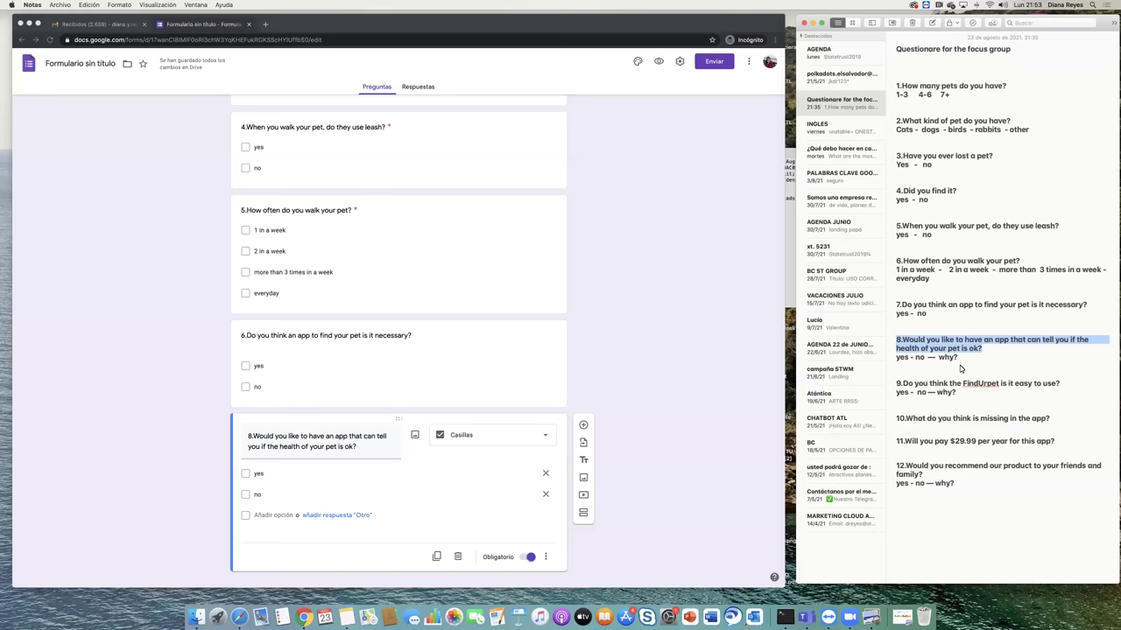
Step: In the Google Forms survey, try Respuesta corta as the answer type of question 8 about the pet's health
{"action": "scroll", "coordinate": [372, 504], "scroll_direction": "down", "scroll_amount": 1}
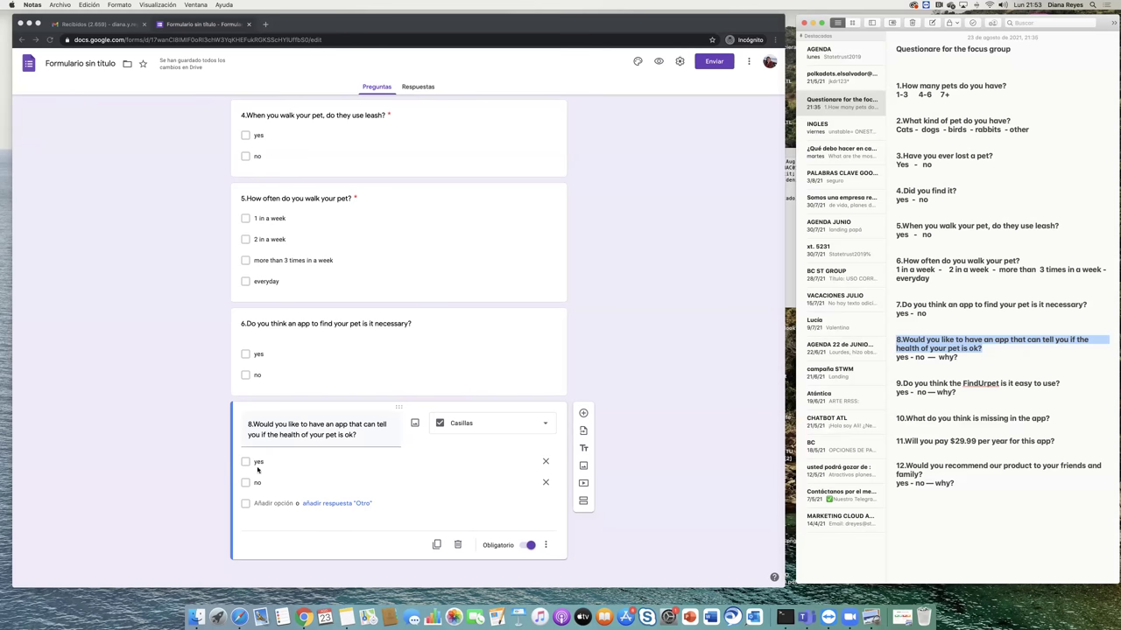
{"action": "left_click", "coordinate": [539, 427]}
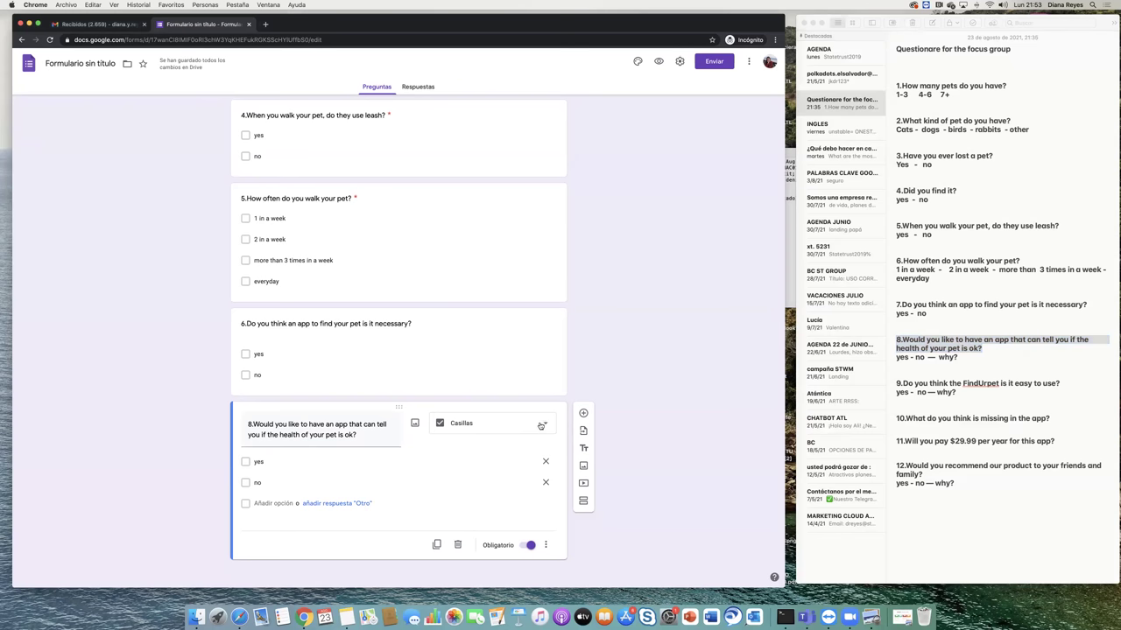
{"action": "left_click", "coordinate": [540, 426]}
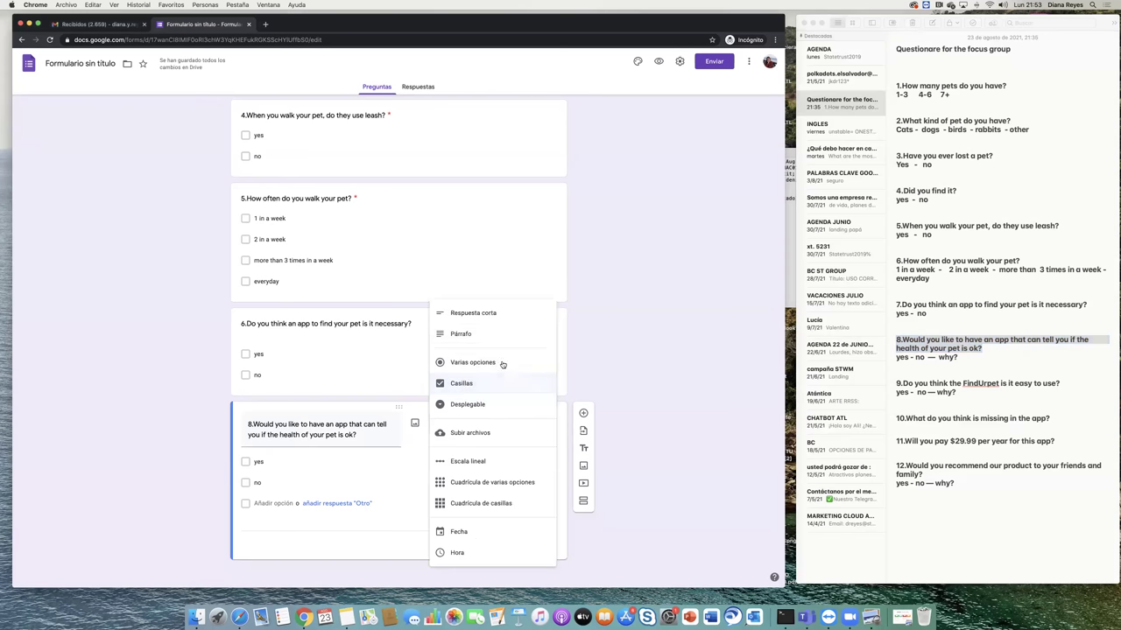
{"action": "left_click", "coordinate": [486, 317]}
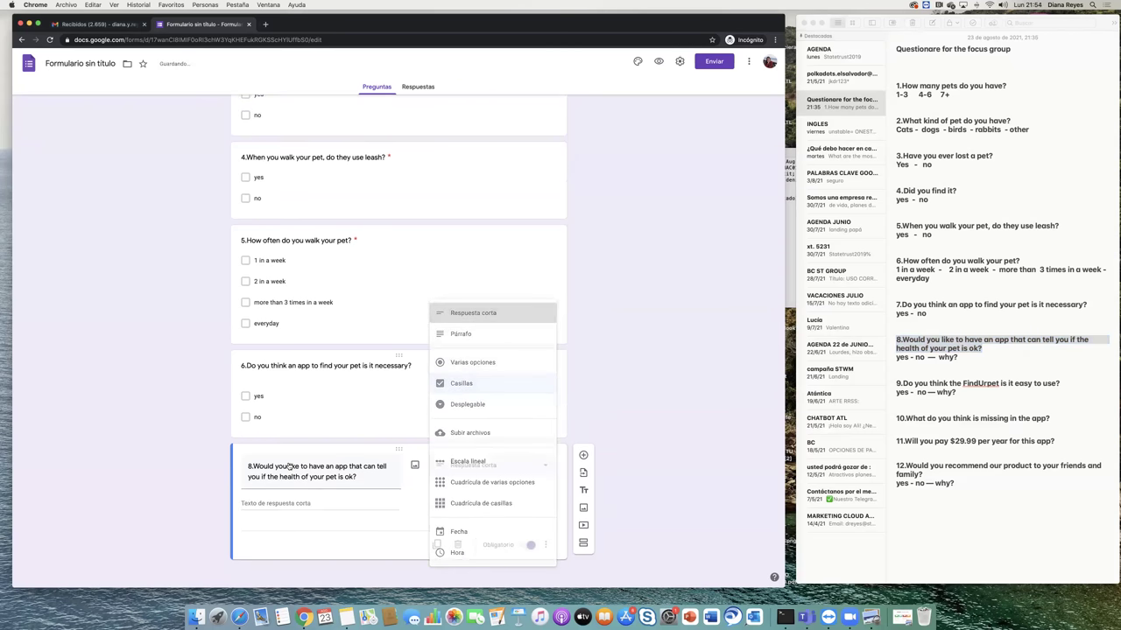
Step: Set question 8's answer type to Casillas and fill in the options "yes" and "No"
{"action": "left_click", "coordinate": [543, 466]}
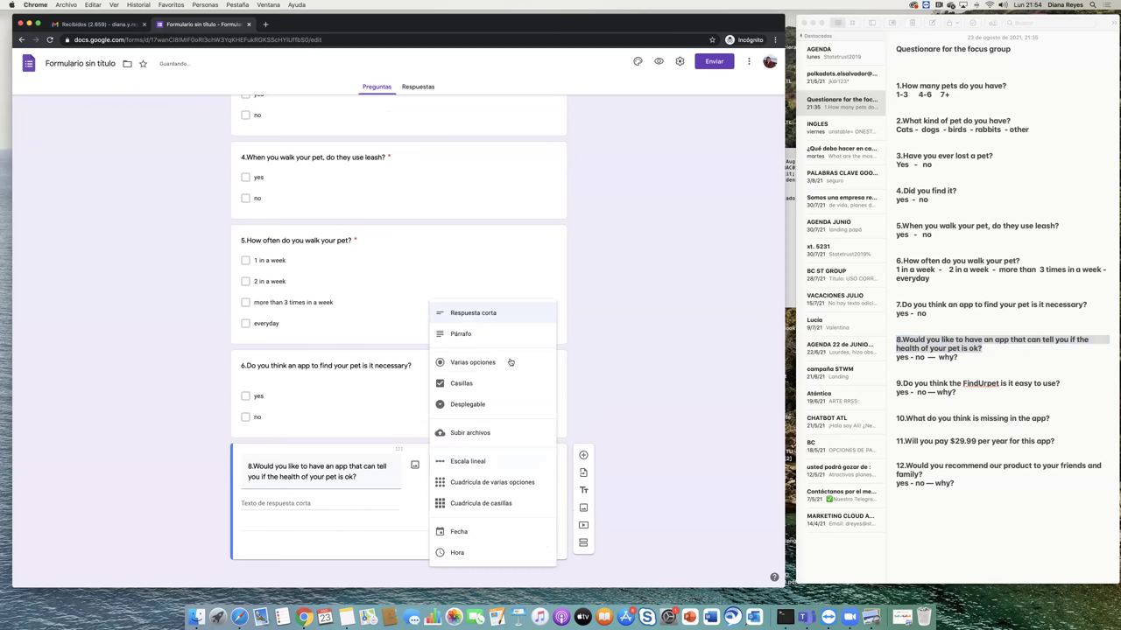
{"action": "left_click", "coordinate": [493, 383]}
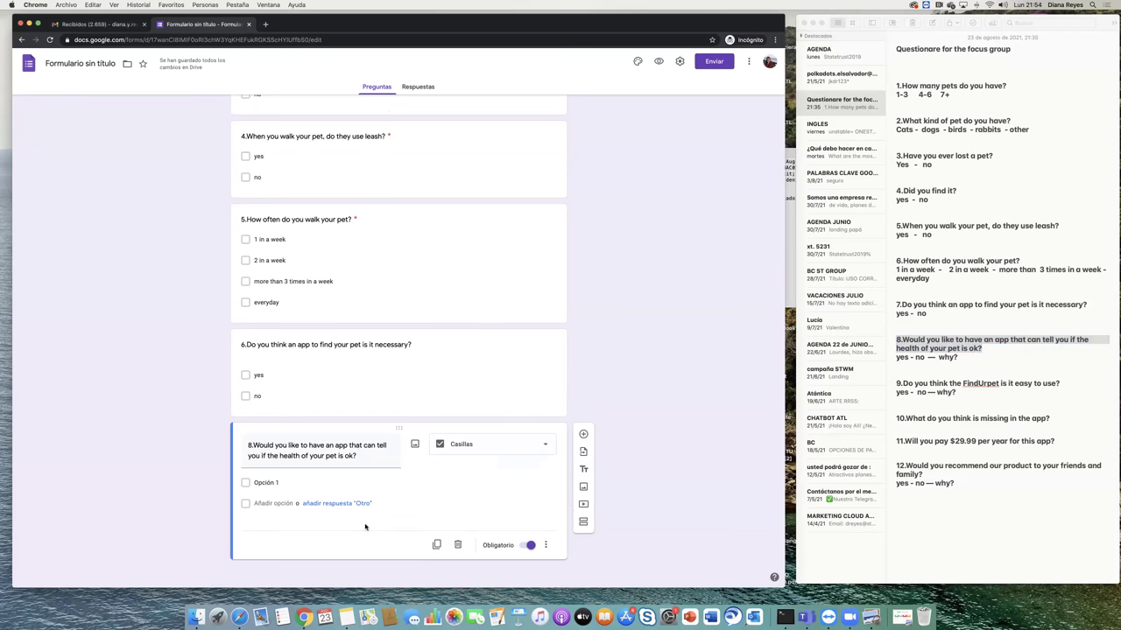
{"action": "left_click", "coordinate": [248, 484]}
{"action": "type", "text": "yes"}
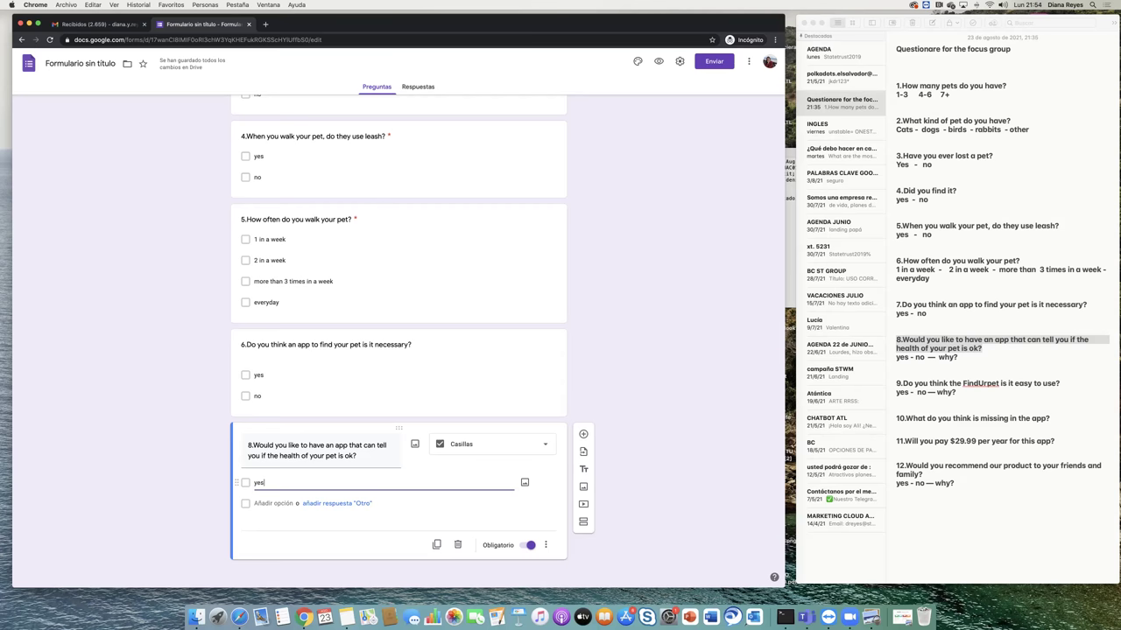
{"action": "left_click", "coordinate": [267, 502]}
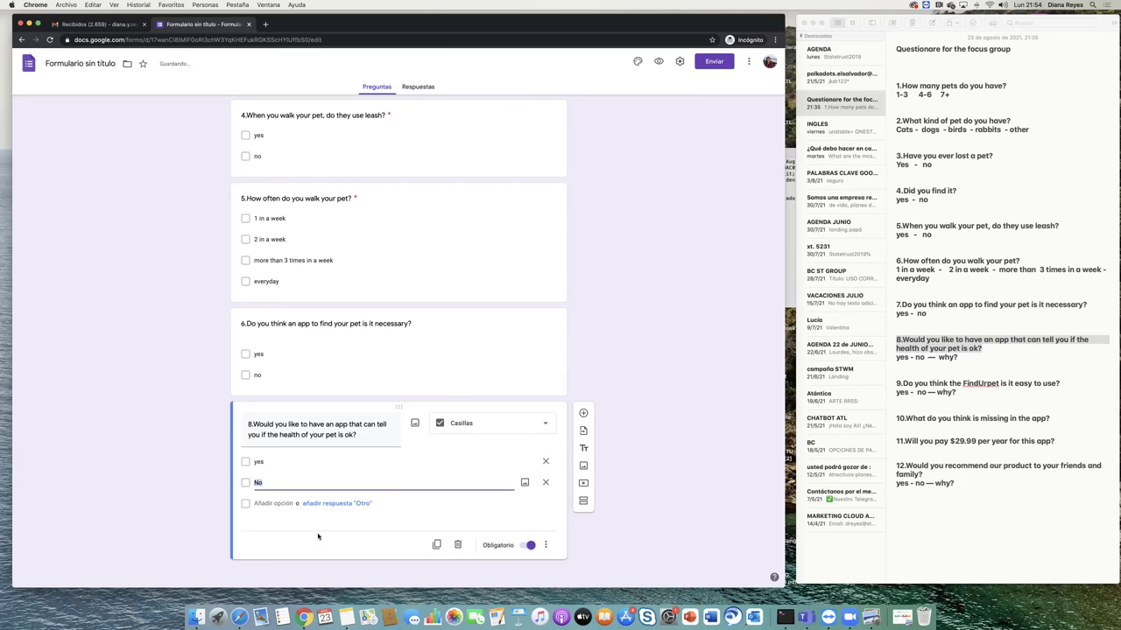
Step: Try adding an "Otro" answer to question 8, and remove it from the options
{"action": "left_click", "coordinate": [351, 505]}
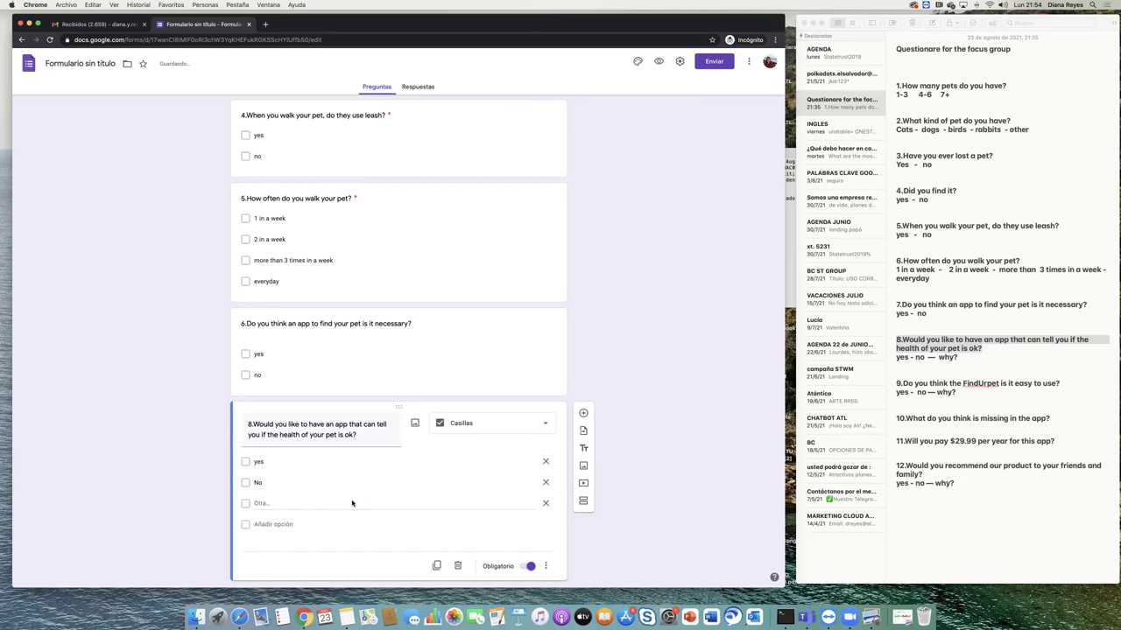
{"action": "double_click", "coordinate": [259, 506]}
{"action": "left_click", "coordinate": [271, 524]}
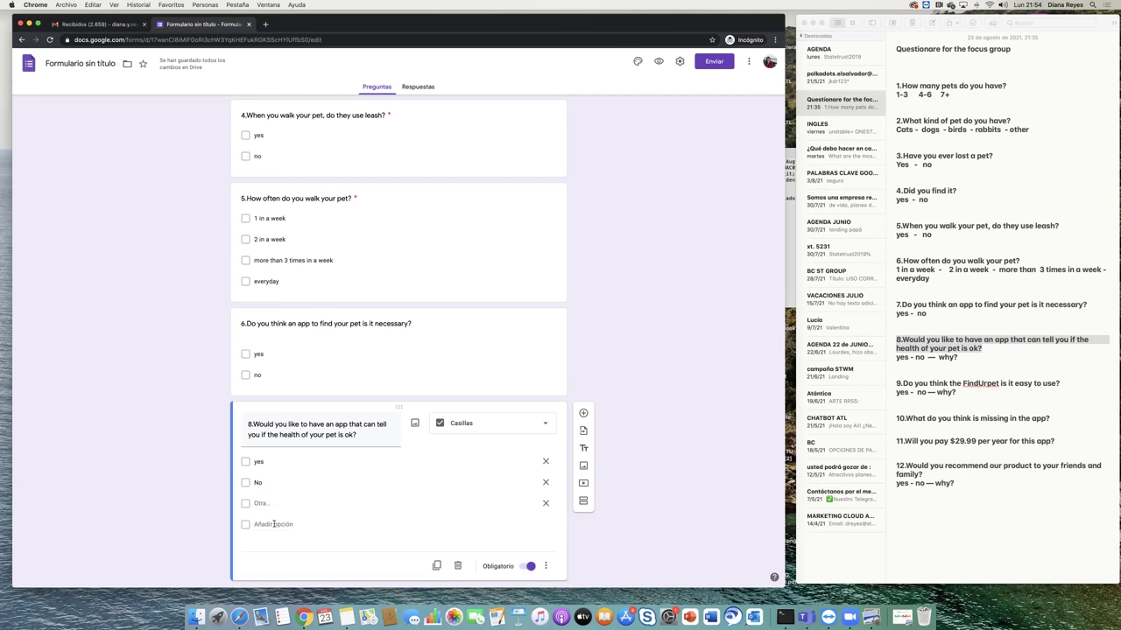
{"action": "left_click", "coordinate": [546, 504]}
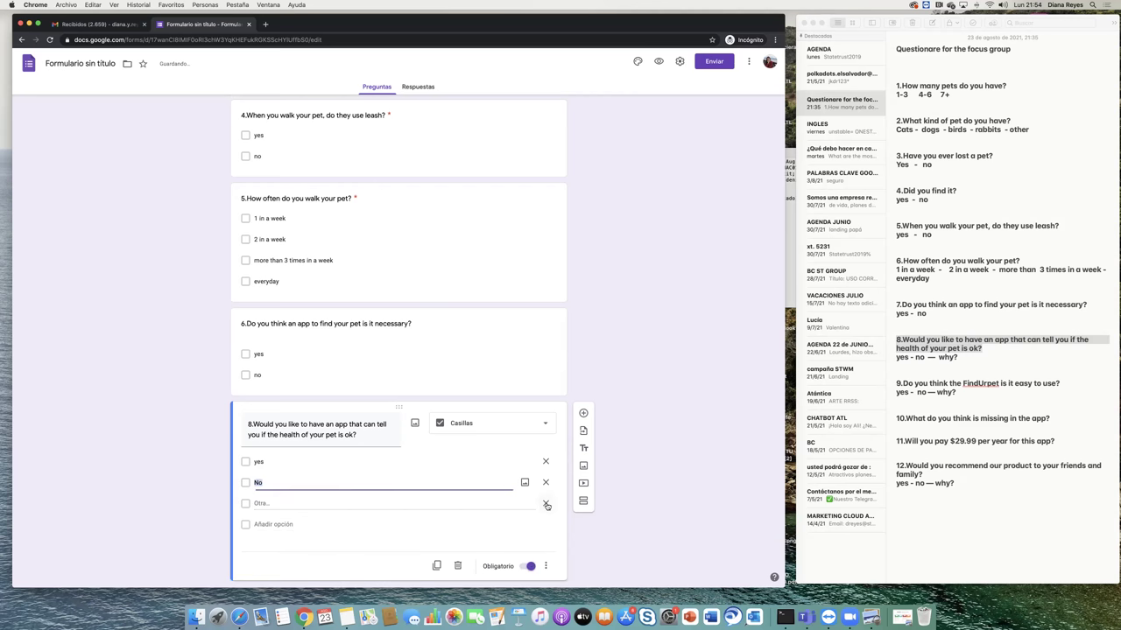
{"action": "left_click", "coordinate": [276, 525]}
{"action": "left_click", "coordinate": [545, 504]}
{"action": "scroll", "coordinate": [323, 508], "scroll_direction": "down", "scroll_amount": 1}
{"action": "left_click", "coordinate": [545, 481]}
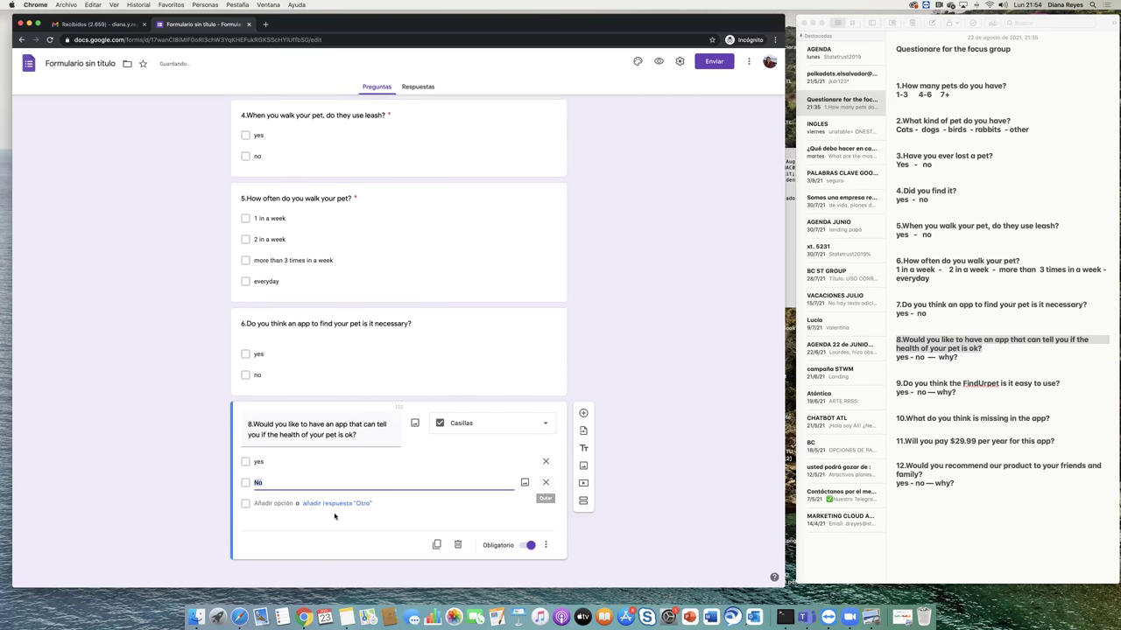
Step: Try adding "Why?" to the end of question 8's text, and delete the addition
{"action": "left_click", "coordinate": [359, 438]}
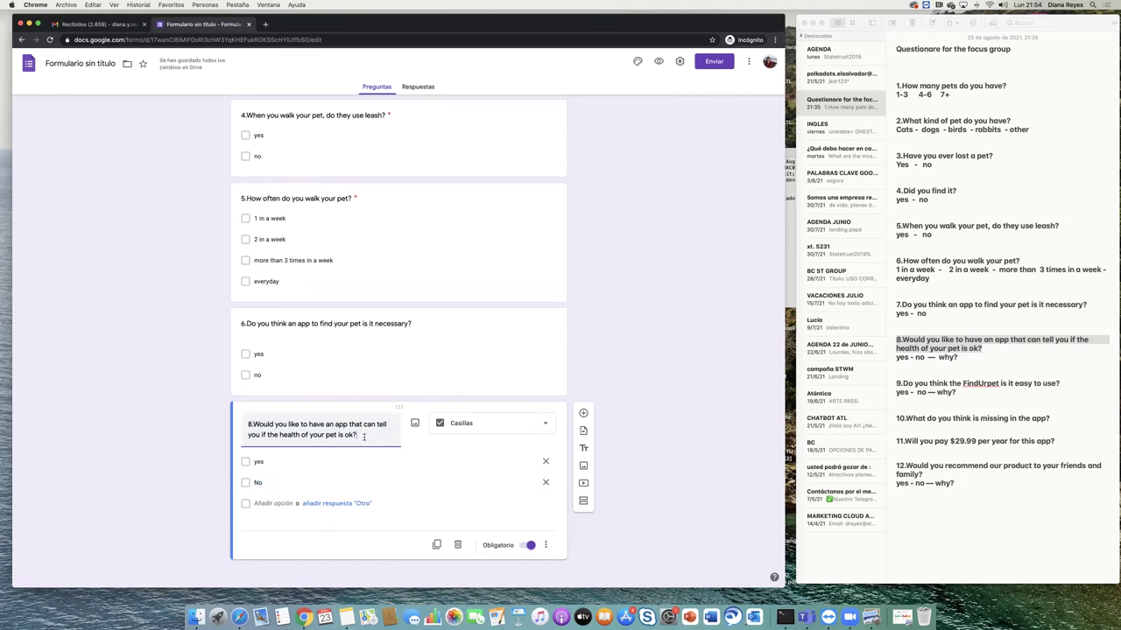
{"action": "type", "text": "Why?"}
{"action": "key", "text": "BackSpace"}
{"action": "key", "text": "BackSpace"}
{"action": "key", "text": "BackSpace"}
{"action": "key", "text": "BackSpace"}
Step: Add a question below question 8 and copy in "9.Do you think the FindUrpet is it easy to use?" from the note
{"action": "scroll", "coordinate": [685, 472], "scroll_direction": "down", "scroll_amount": 1}
{"action": "left_click", "coordinate": [583, 413]}
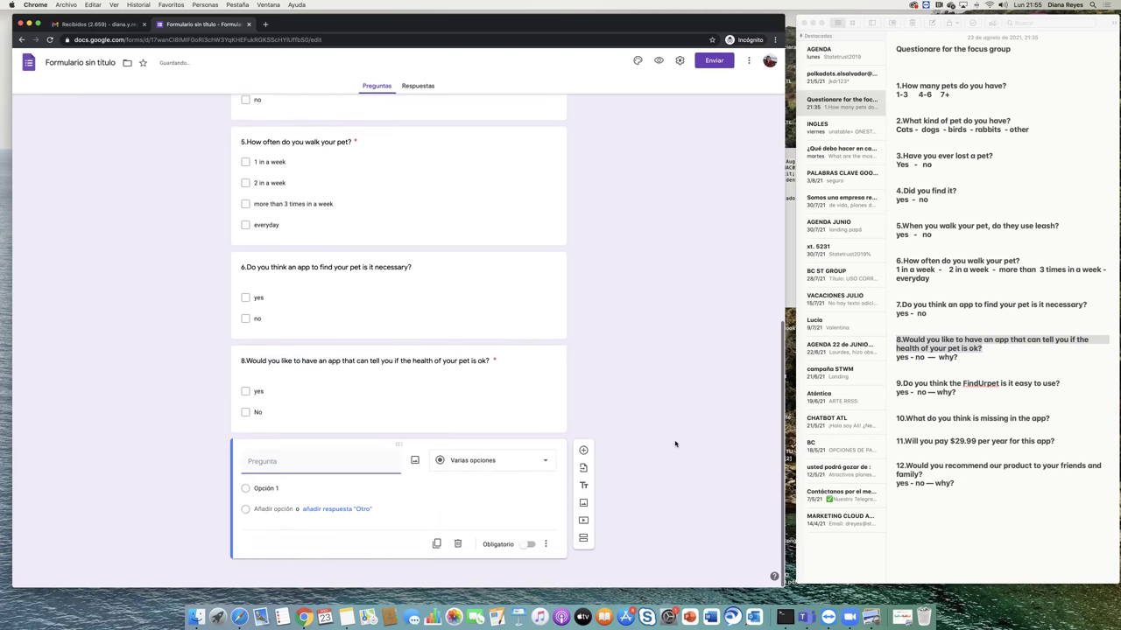
{"action": "left_click", "coordinate": [912, 390]}
{"action": "left_click_drag", "start_coordinate": [896, 385], "coordinate": [1059, 382]}
{"action": "key", "text": "super+c"}
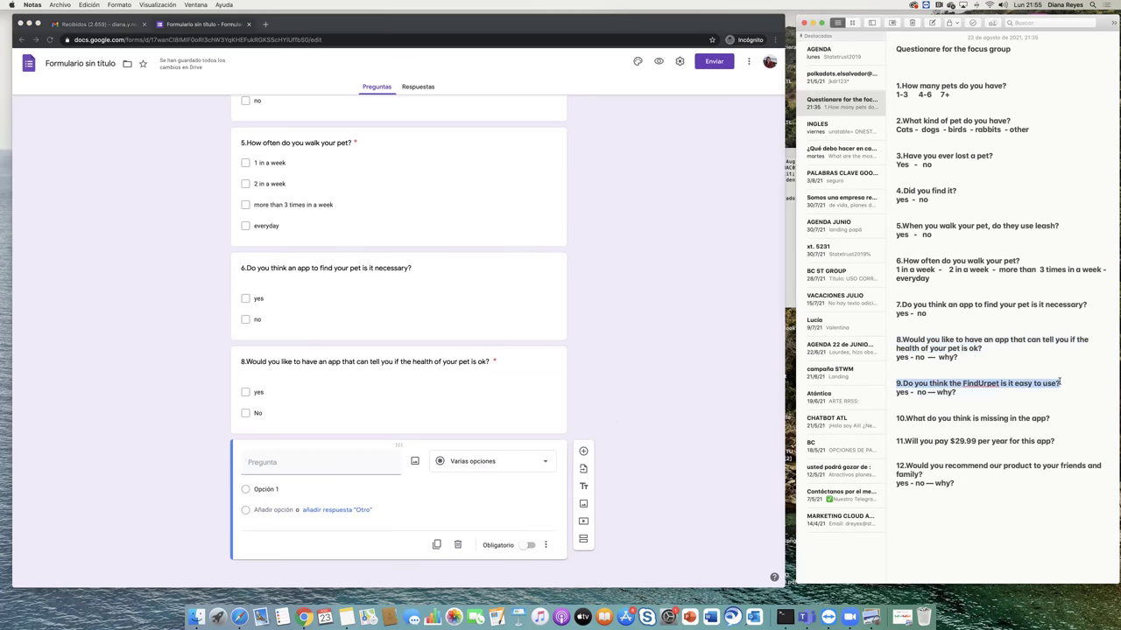
{"action": "left_click", "coordinate": [278, 463]}
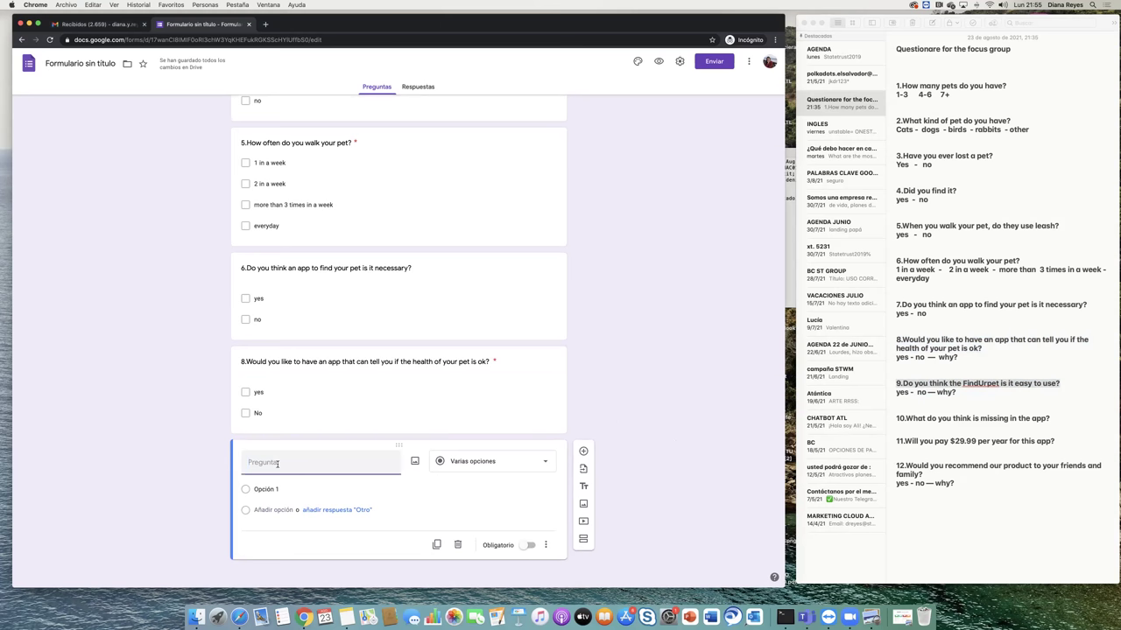
{"action": "key", "text": "super+v"}
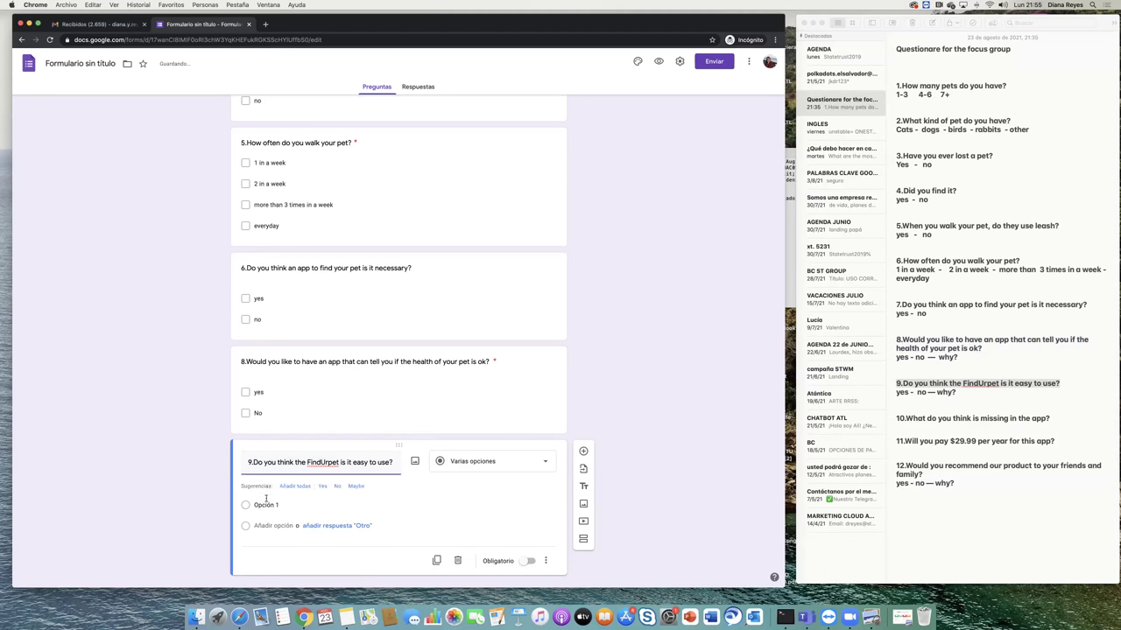
Step: Give question 9 the answer options "yes" and "no" and set its answer type to Casillas
{"action": "left_click", "coordinate": [266, 503]}
{"action": "type", "text": "yes"}
{"action": "key", "text": "Return"}
{"action": "type", "text": "no"}
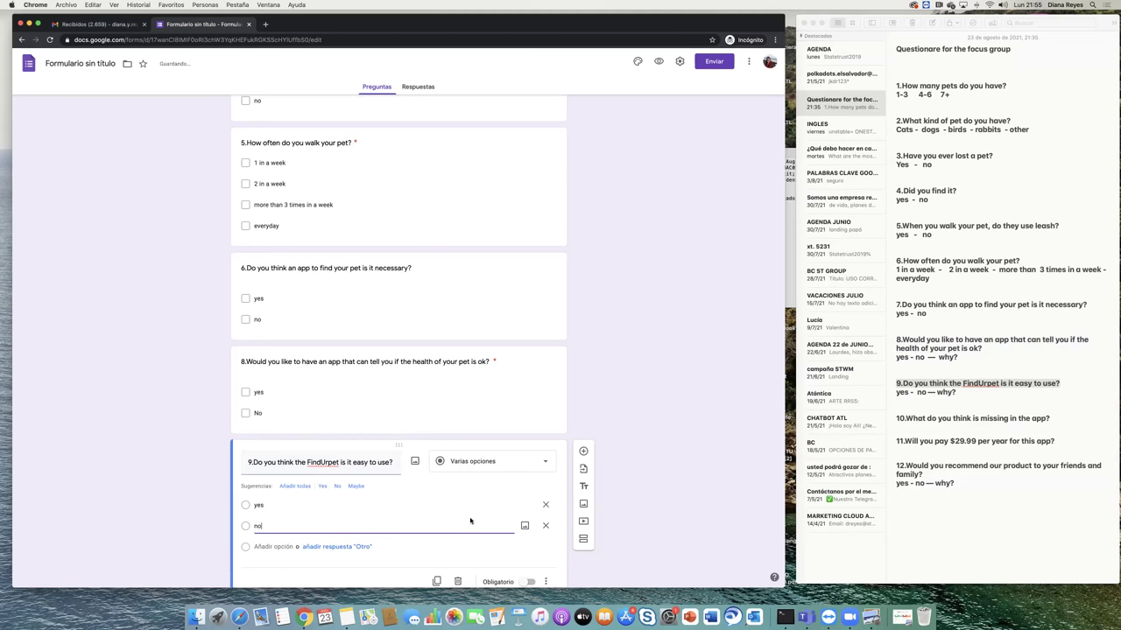
{"action": "left_click", "coordinate": [522, 461]}
{"action": "left_click", "coordinate": [461, 384]}
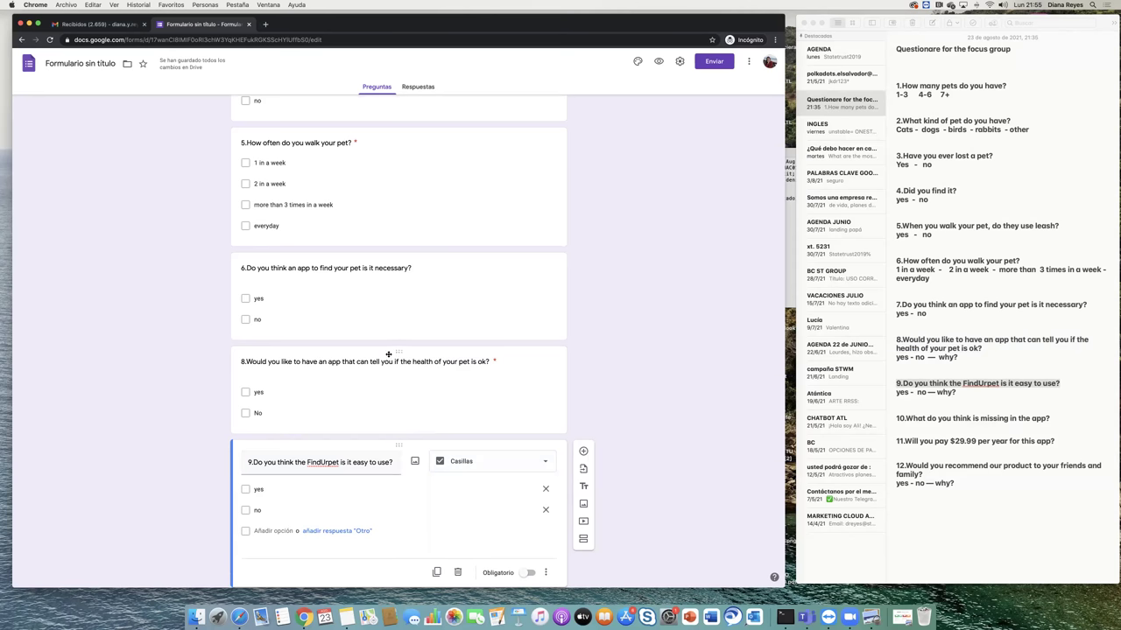
Step: Try moving question 8 elsewhere in the form, and put it back between questions 6 and 9
{"action": "left_click_drag", "start_coordinate": [390, 353], "coordinate": [347, 269]}
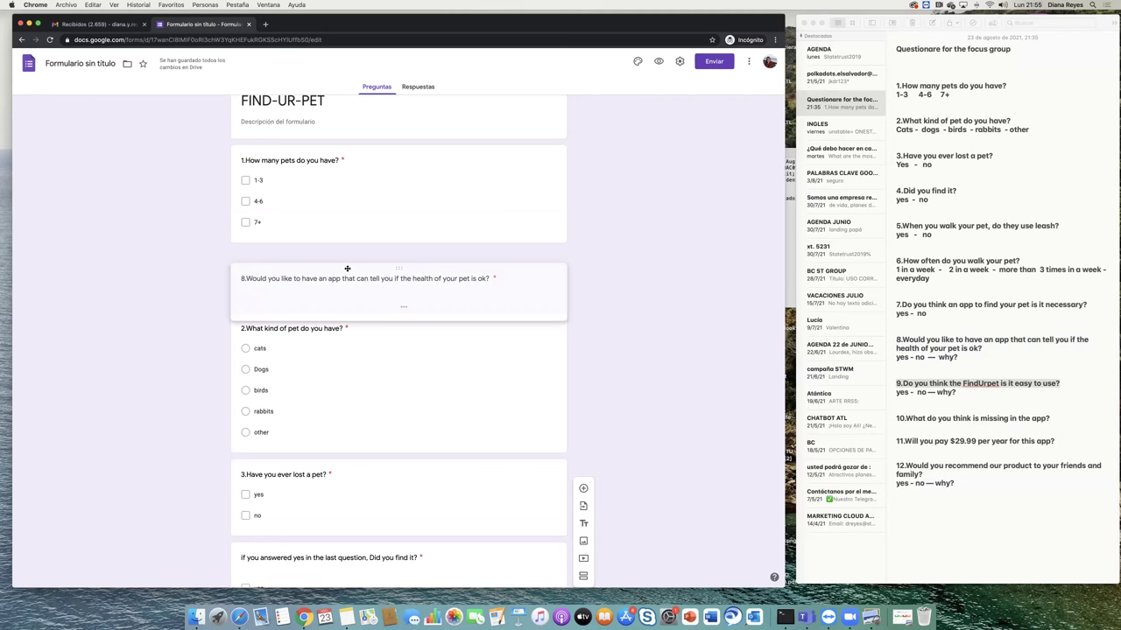
{"action": "left_click_drag", "start_coordinate": [347, 269], "coordinate": [363, 457]}
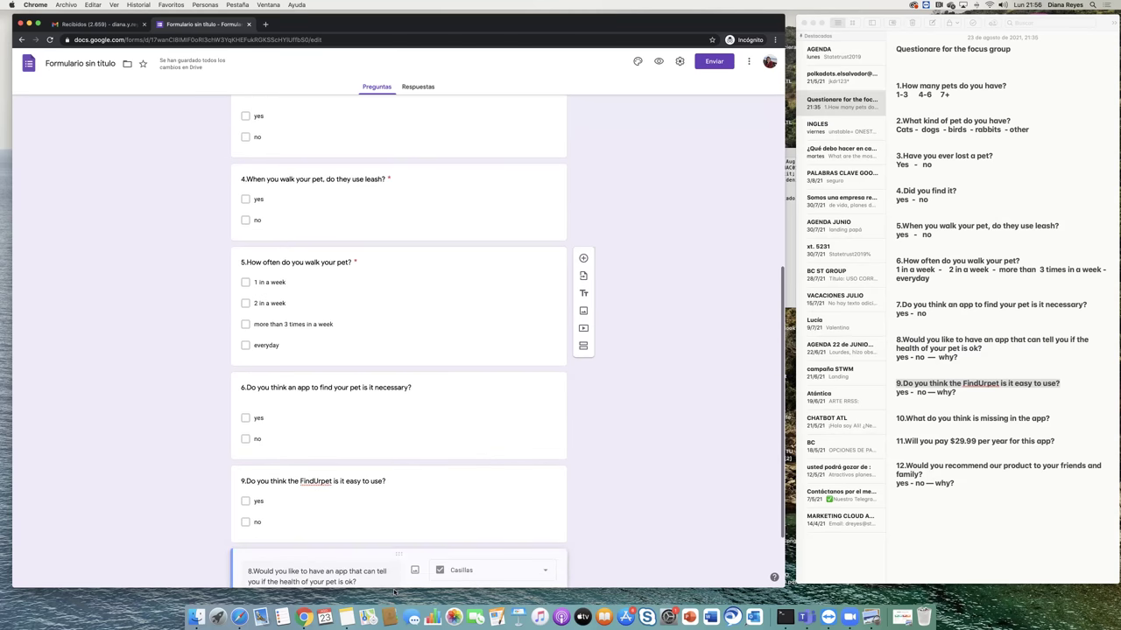
{"action": "left_click", "coordinate": [395, 464]}
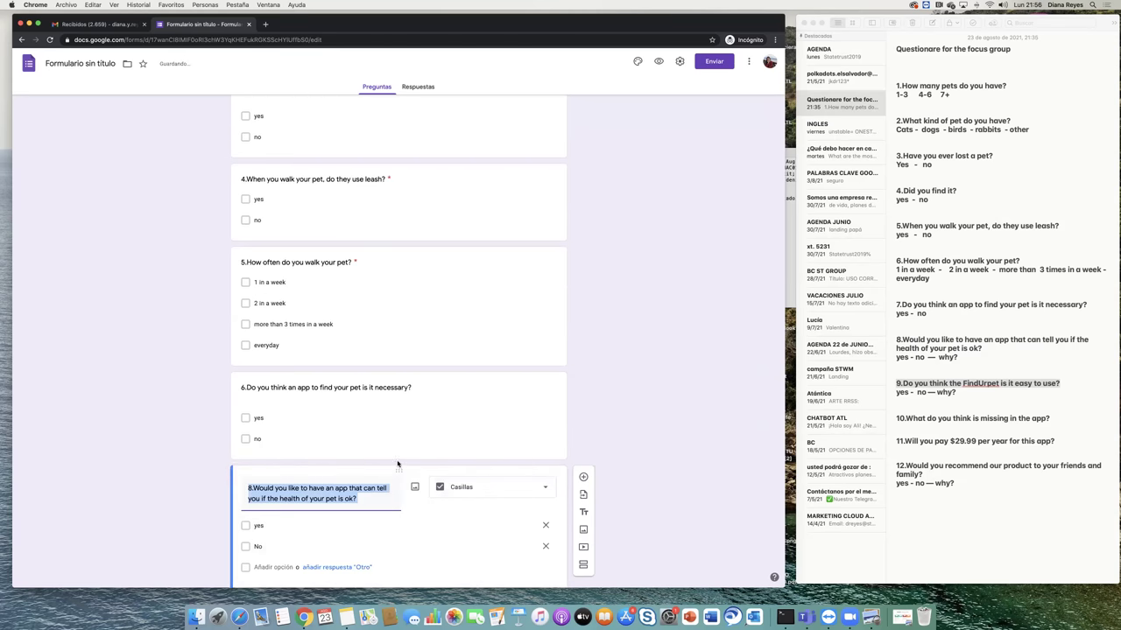
{"action": "scroll", "coordinate": [591, 424], "scroll_direction": "down", "scroll_amount": 2}
{"action": "scroll", "coordinate": [591, 424], "scroll_direction": "down", "scroll_amount": 1}
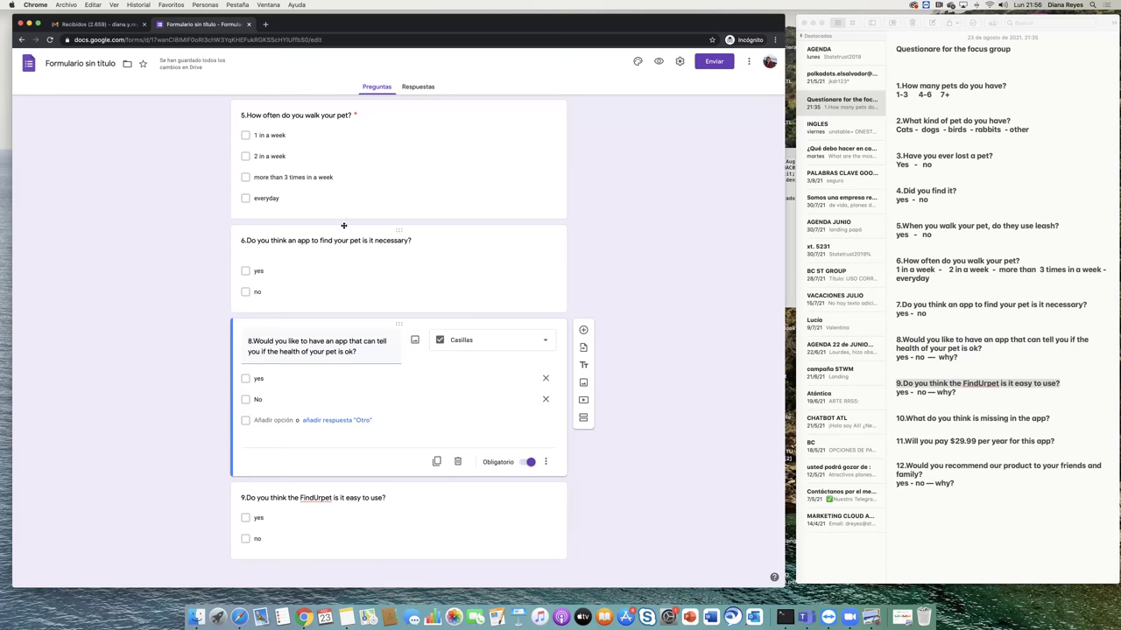
Step: Reword question 6 to "6.Do you think an app to find your pet is necessary?" by removing the extra "it"
{"action": "left_click", "coordinate": [371, 245]}
{"action": "left_click", "coordinate": [378, 248]}
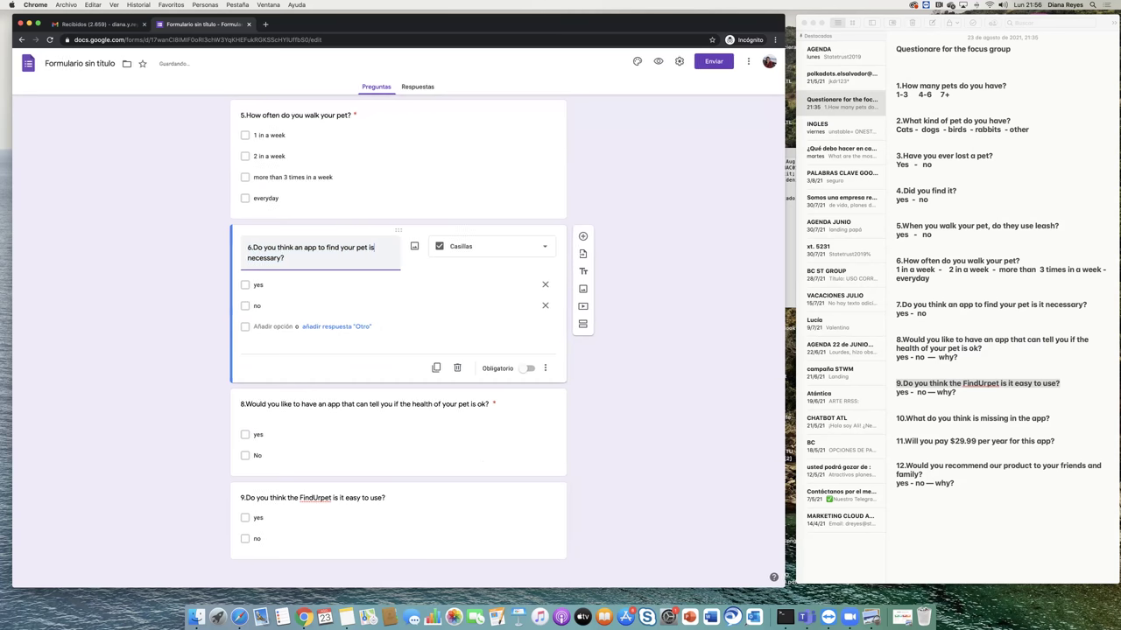
{"action": "left_click", "coordinate": [578, 430]}
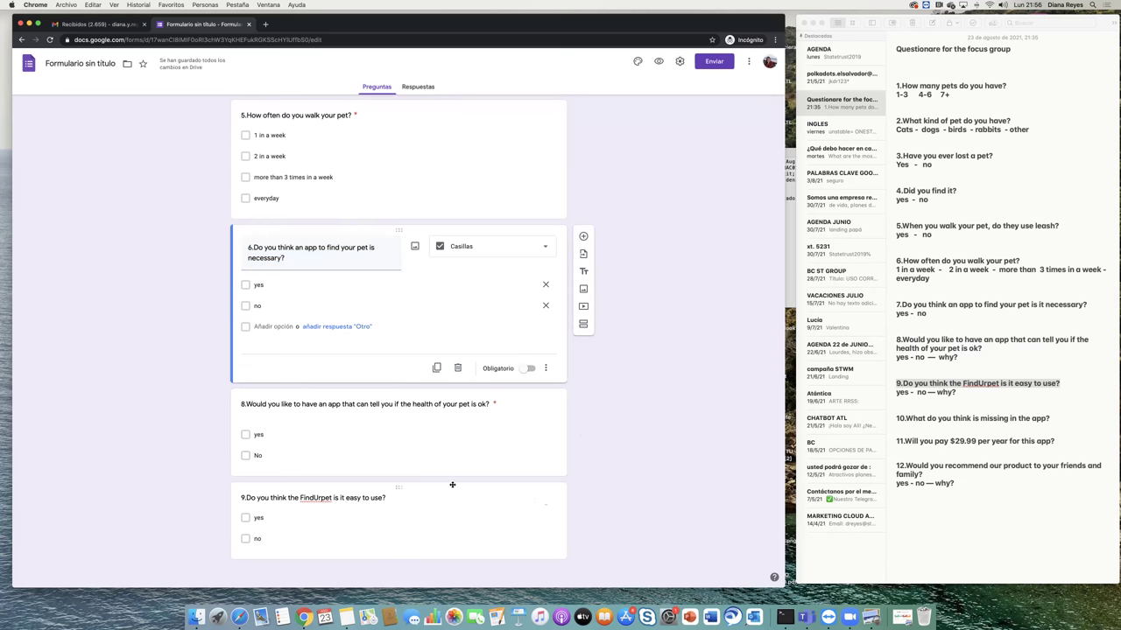
Step: Reword question 9 to "9.Do you think the FindUrpet is easy to use?" by removing the extra "it"
{"action": "left_click", "coordinate": [347, 498]}
{"action": "left_click", "coordinate": [353, 435]}
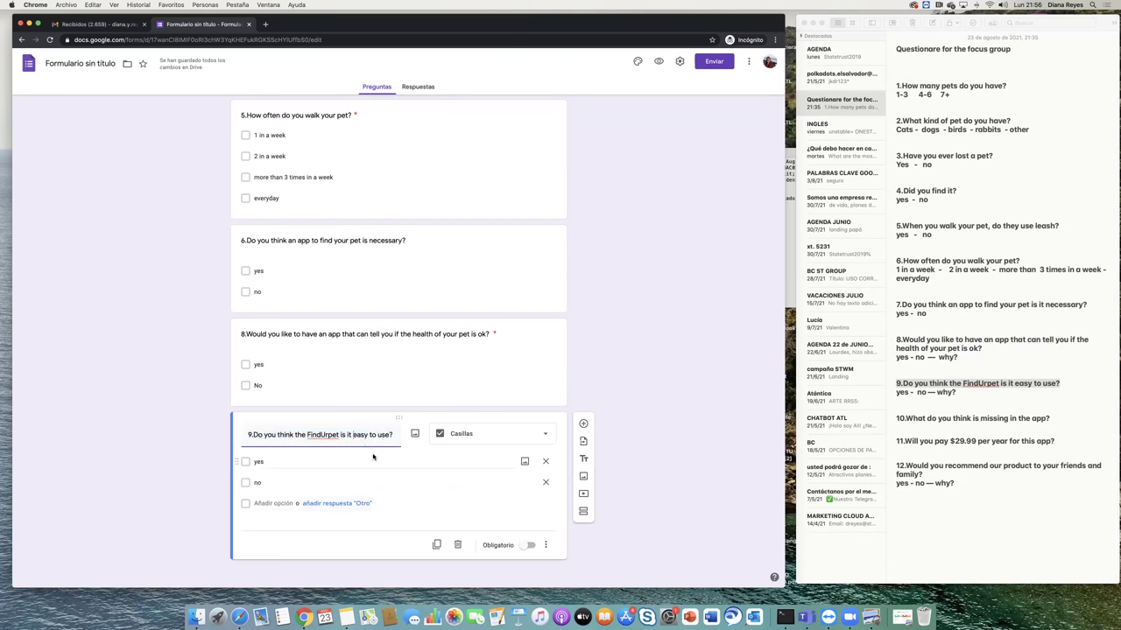
{"action": "key", "text": "BackSpace"}
{"action": "key", "text": "BackSpace"}
{"action": "key", "text": "BackSpace"}
{"action": "left_click", "coordinate": [610, 355]}
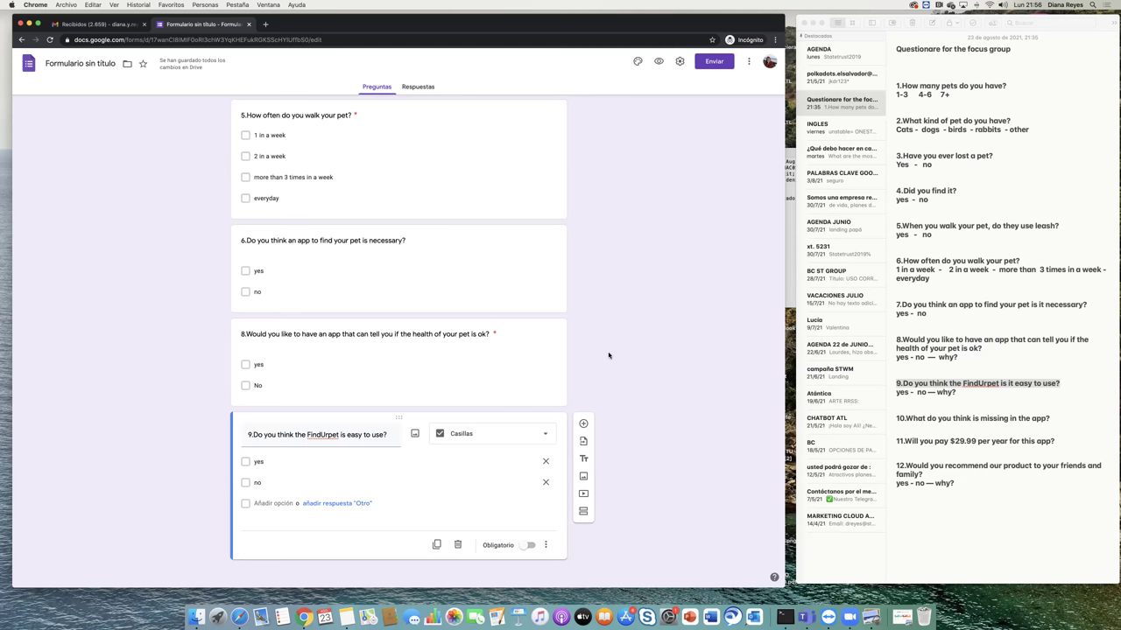
Step: Replace question 9's wording after the number with a new question beginning "What difficults", keeping the question mark
{"action": "left_click", "coordinate": [926, 423]}
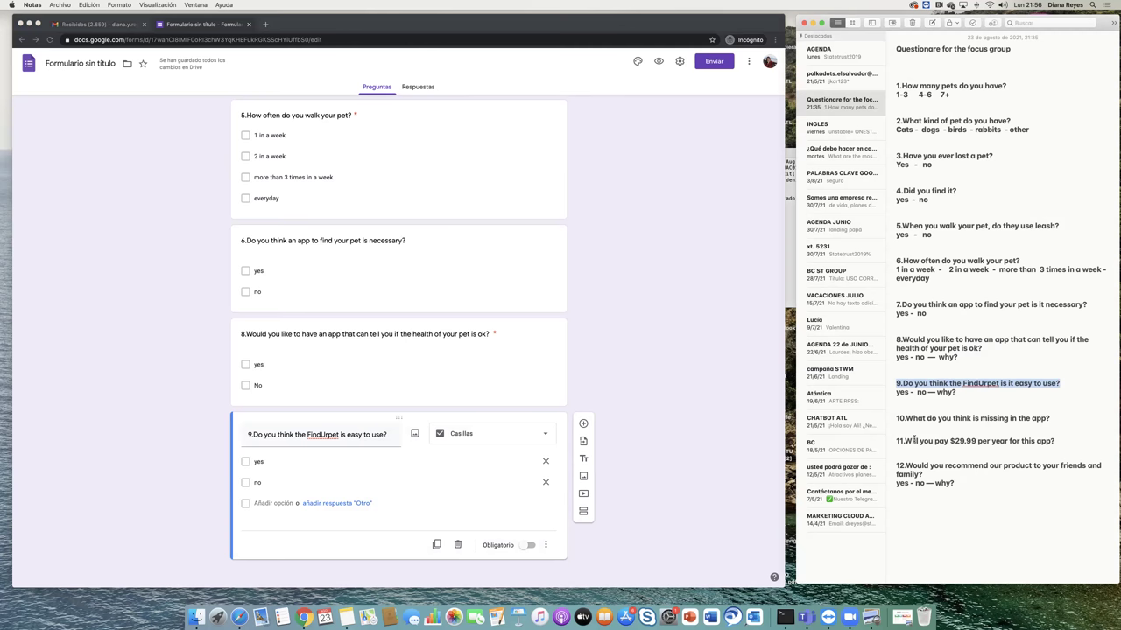
{"action": "left_click", "coordinate": [294, 438]}
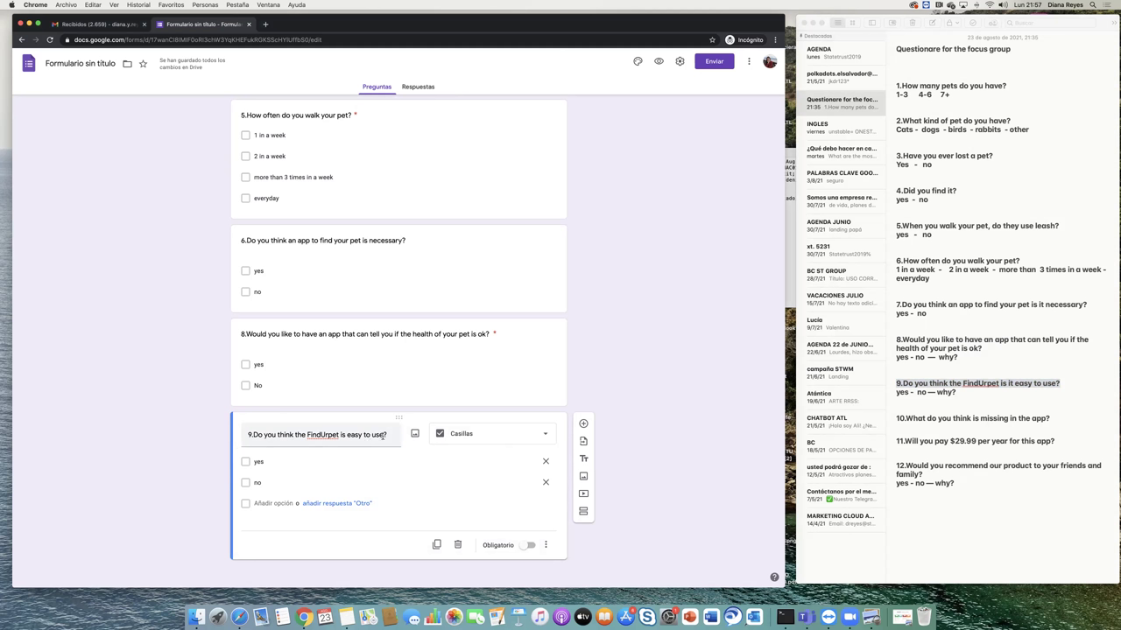
{"action": "triple_click", "coordinate": [386, 435]}
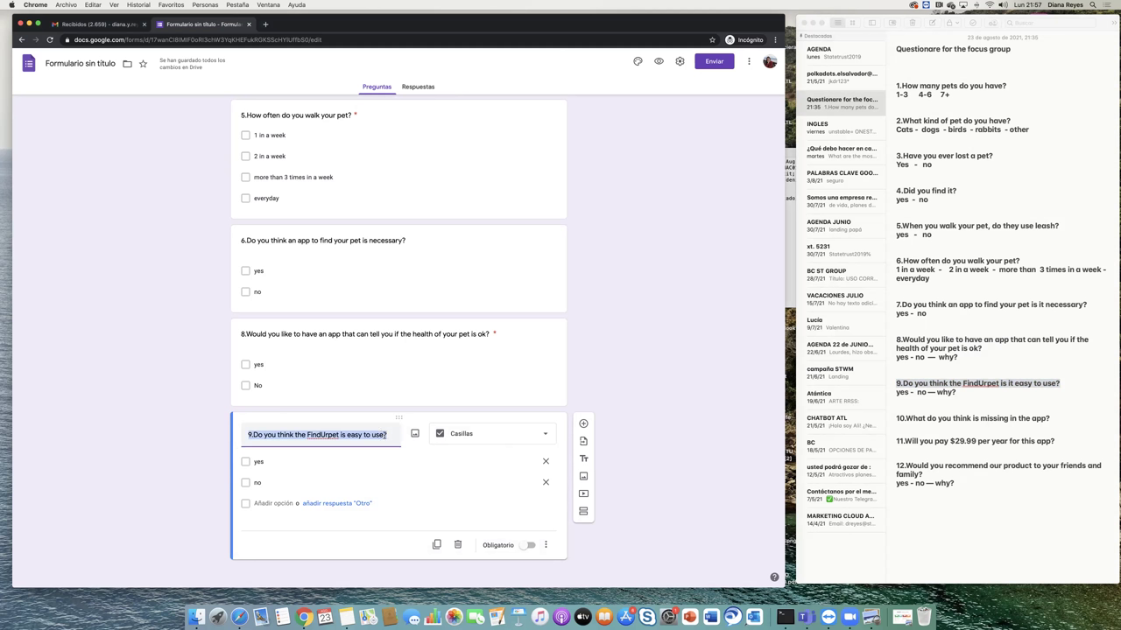
{"action": "left_click", "coordinate": [385, 435]}
{"action": "left_click_drag", "start_coordinate": [385, 436], "coordinate": [251, 437]}
{"action": "type", "text": "What diff?"}
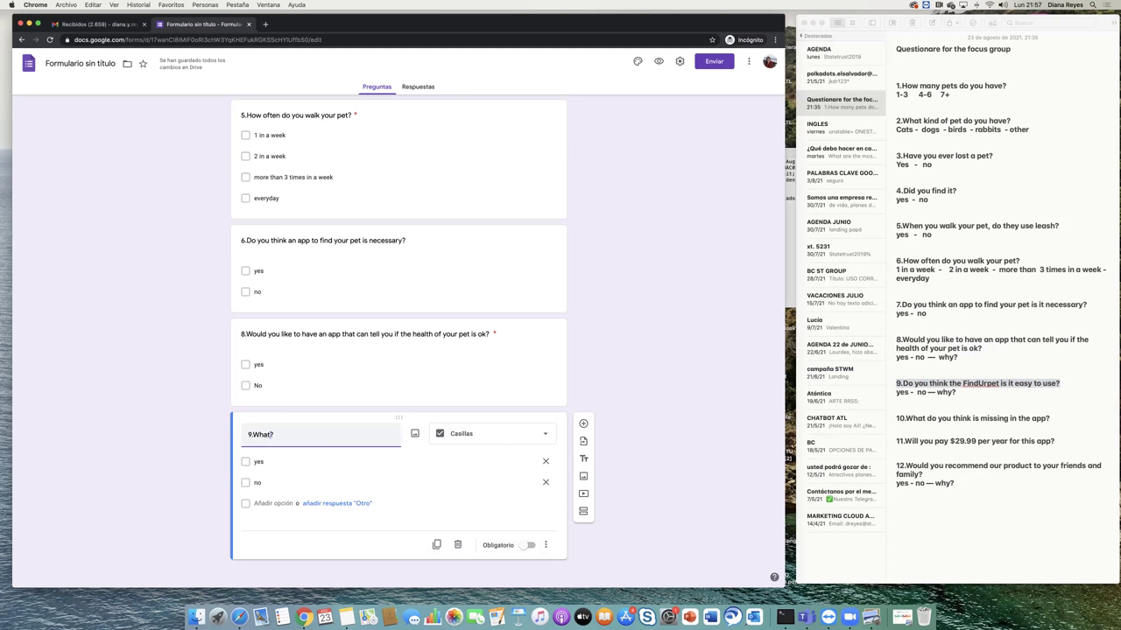
{"action": "type", "text": "icult "}
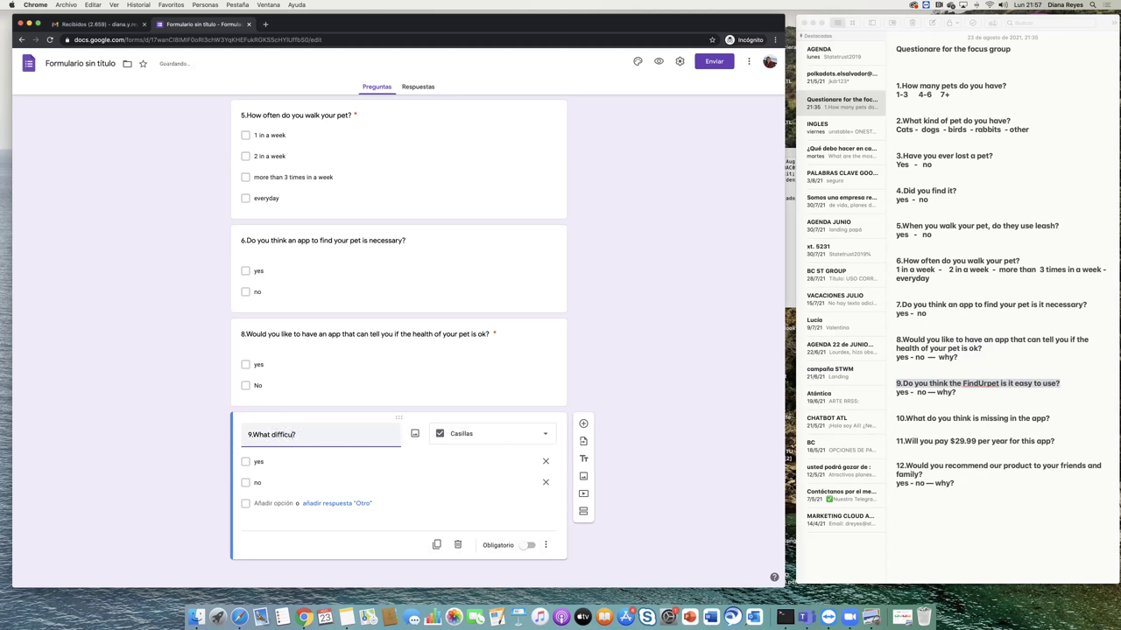
{"action": "type", "text": "is"}
{"action": "key", "text": "BackSpace"}
{"action": "key", "text": "BackSpace"}
{"action": "key", "text": "BackSpace"}
{"action": "key", "text": "BackSpace"}
{"action": "type", "text": "s"}
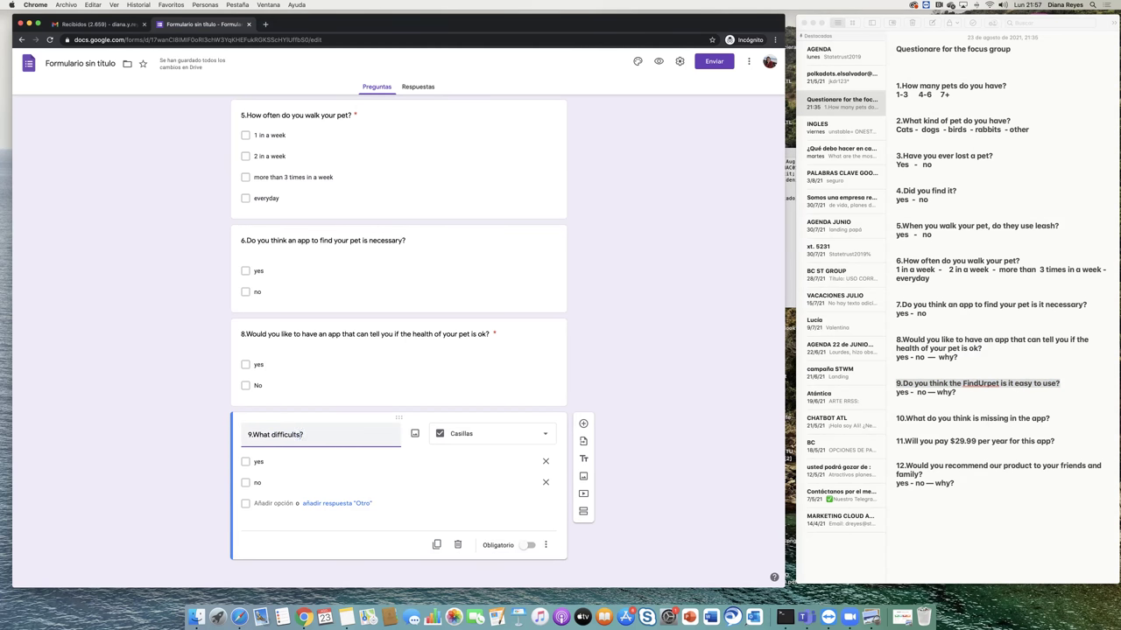